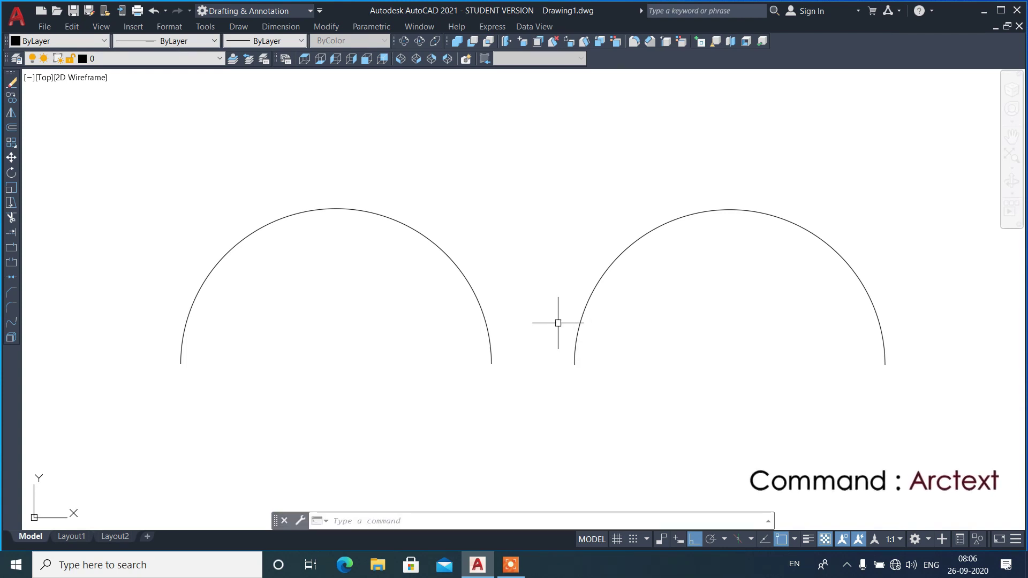
# - Start the arc-aligned text command so it prompts for an arc
pyautogui.write('ar')
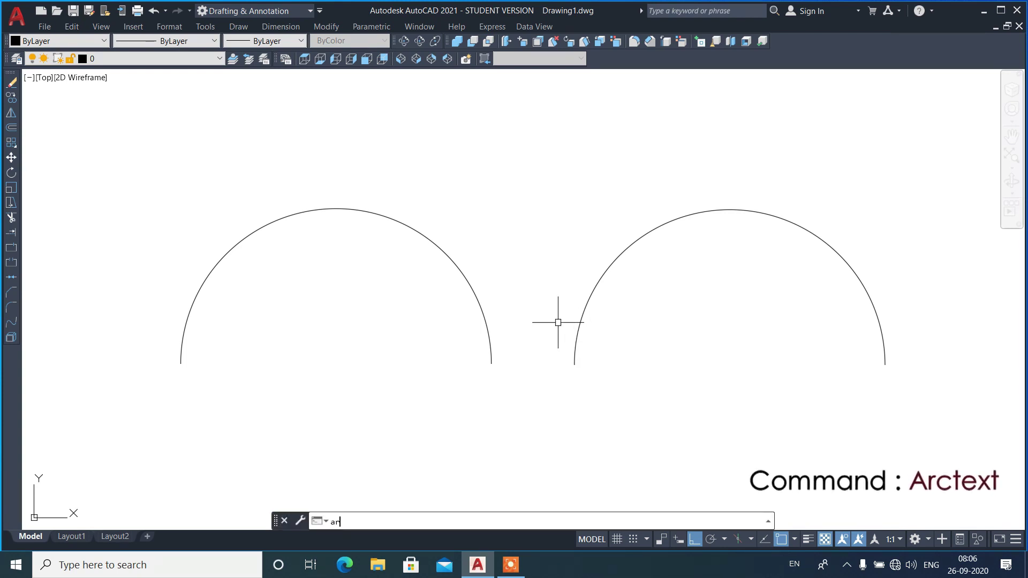
pyautogui.write('tex')
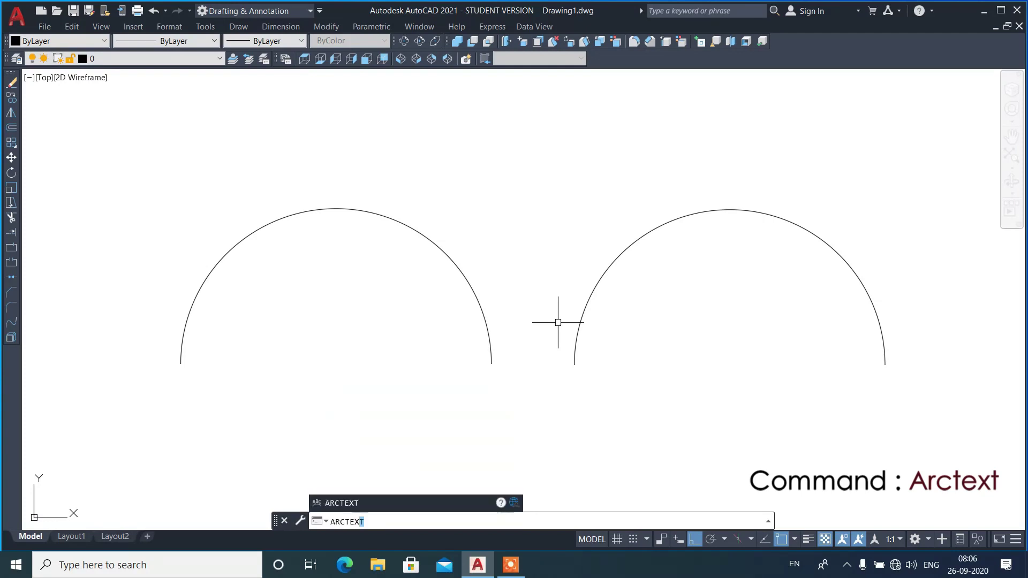
pyautogui.press('Return')
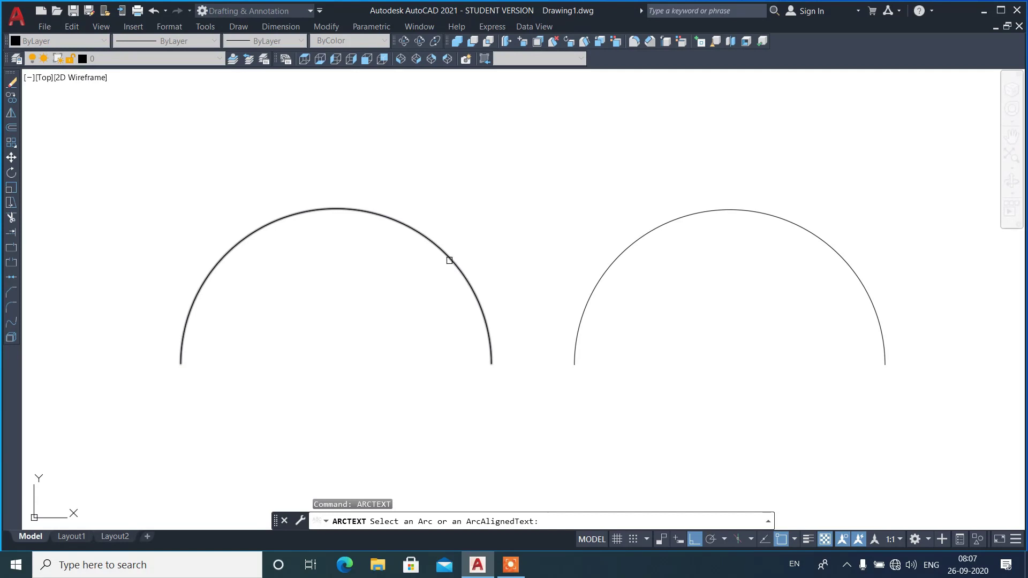
# - Place 'Arctext Command' in Verdana along the top of the left semicircle
pyautogui.click(450, 261)
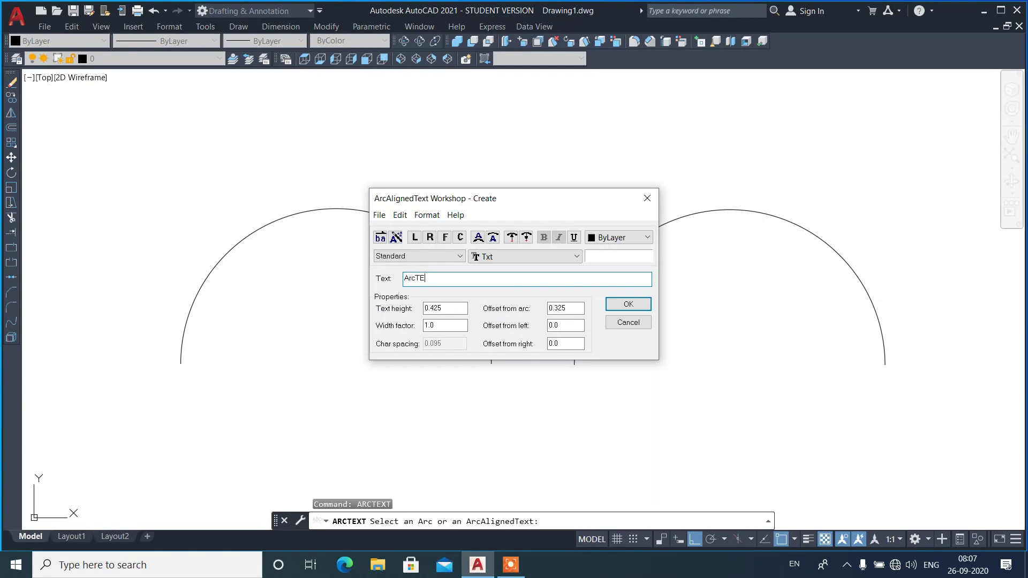
pyautogui.press('BackSpace')
pyautogui.hotkey('ctrl', 'a')
pyautogui.click(523, 258)
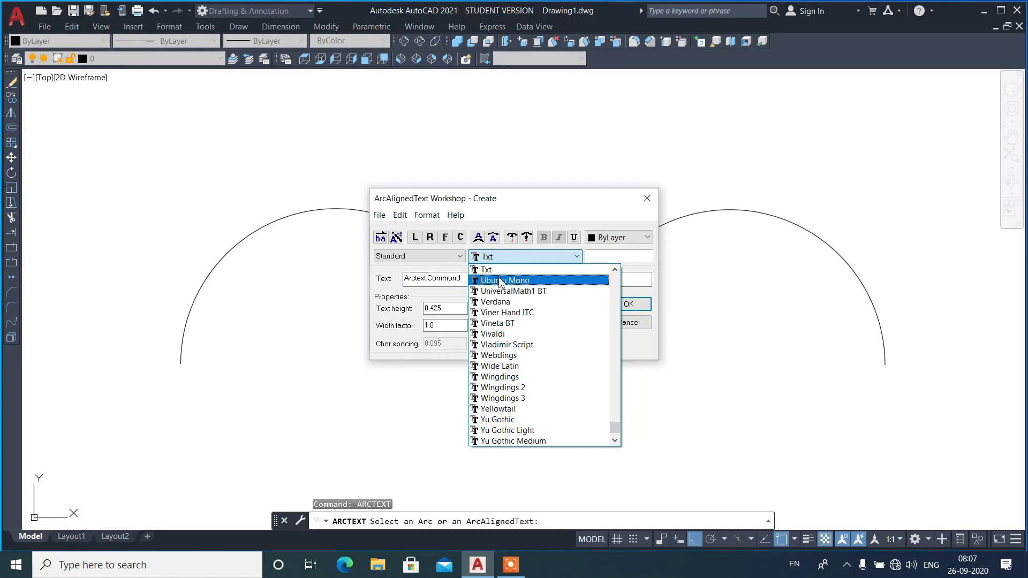
pyautogui.click(503, 302)
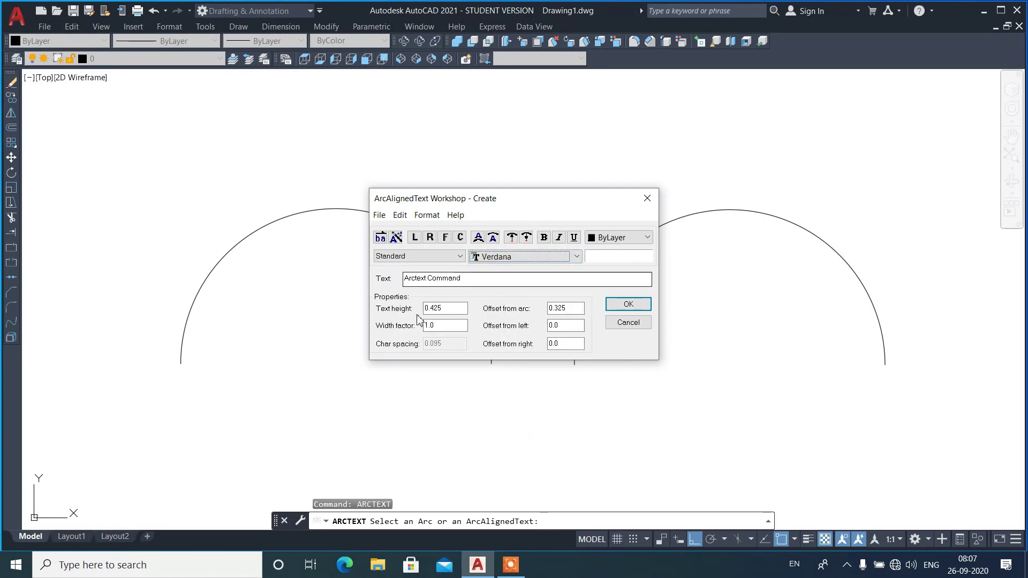
pyautogui.click(628, 305)
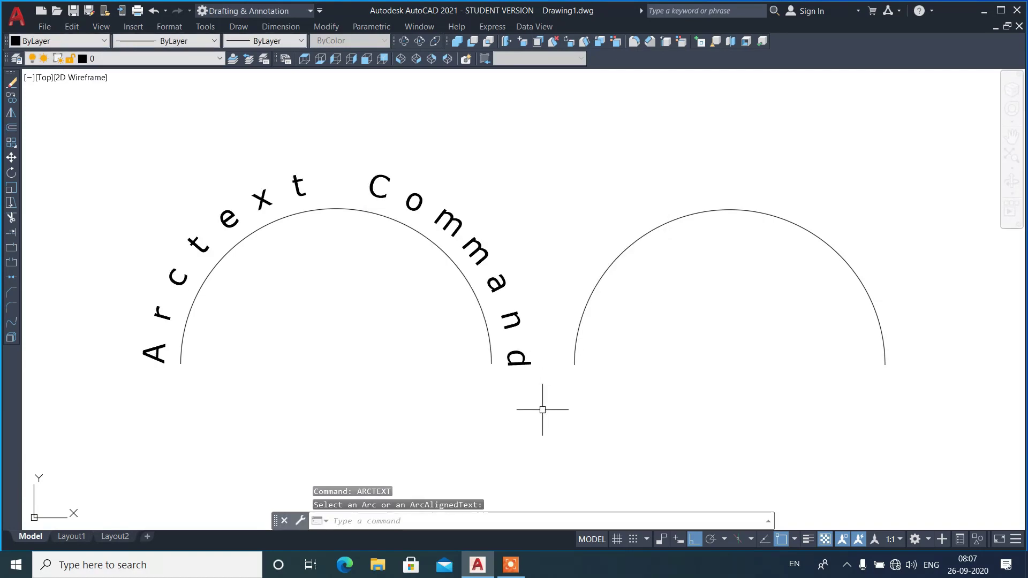
# - Create text style style1 using the Britannic Bold font
pyautogui.scroll(2, 112, 283)
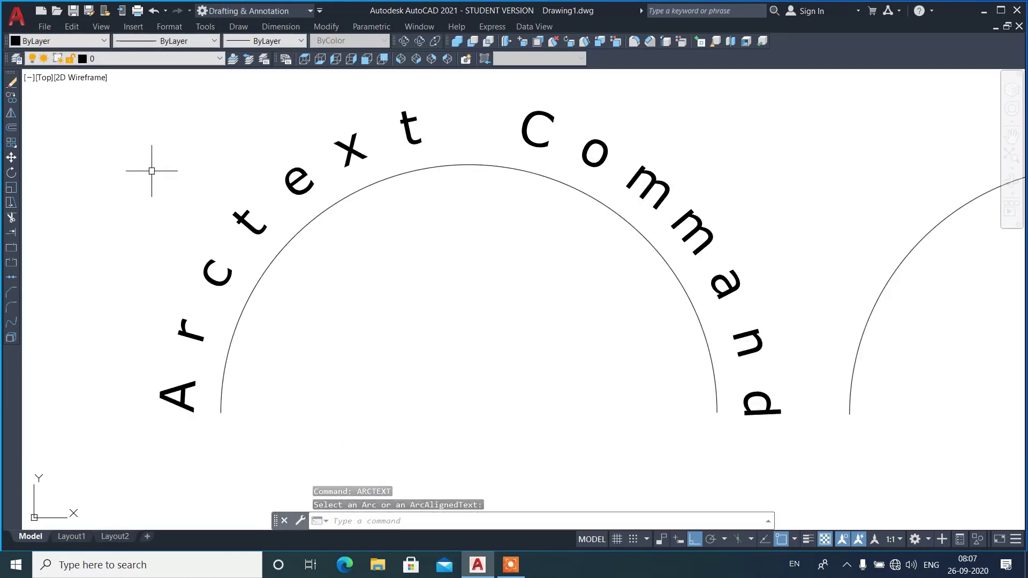
pyautogui.click(169, 26)
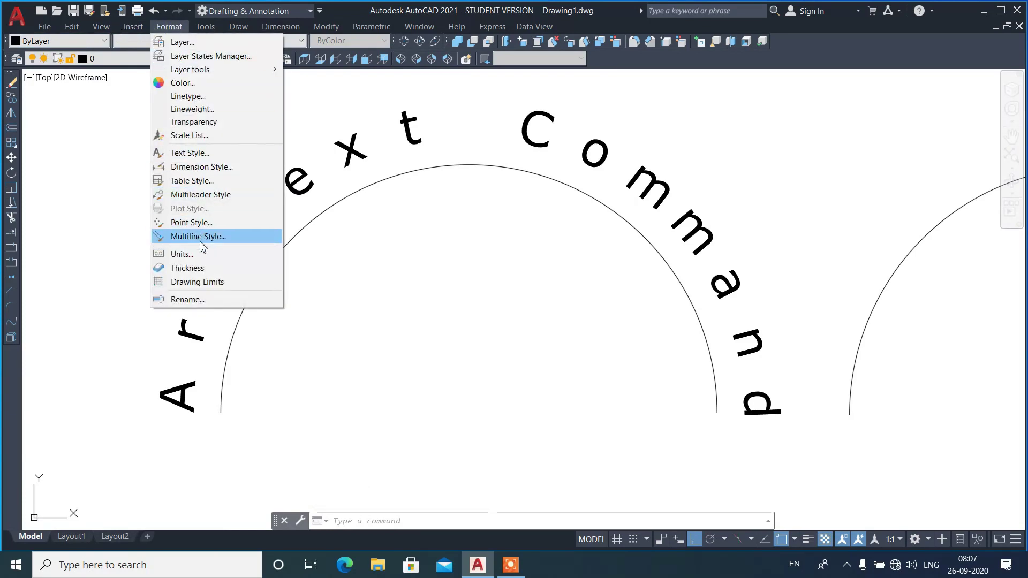
pyautogui.click(190, 153)
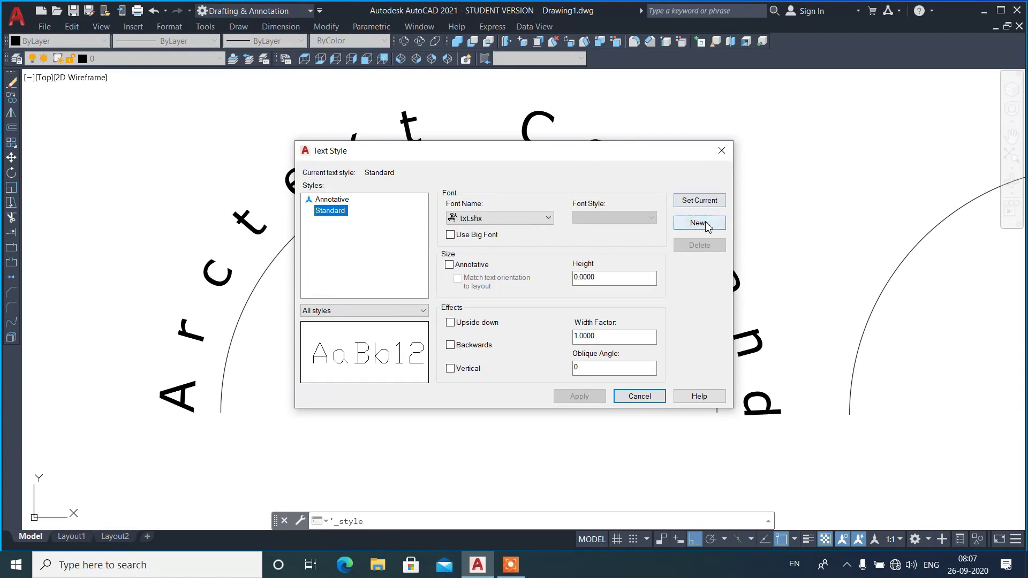
pyautogui.click(707, 227)
pyautogui.click(576, 272)
pyautogui.click(498, 220)
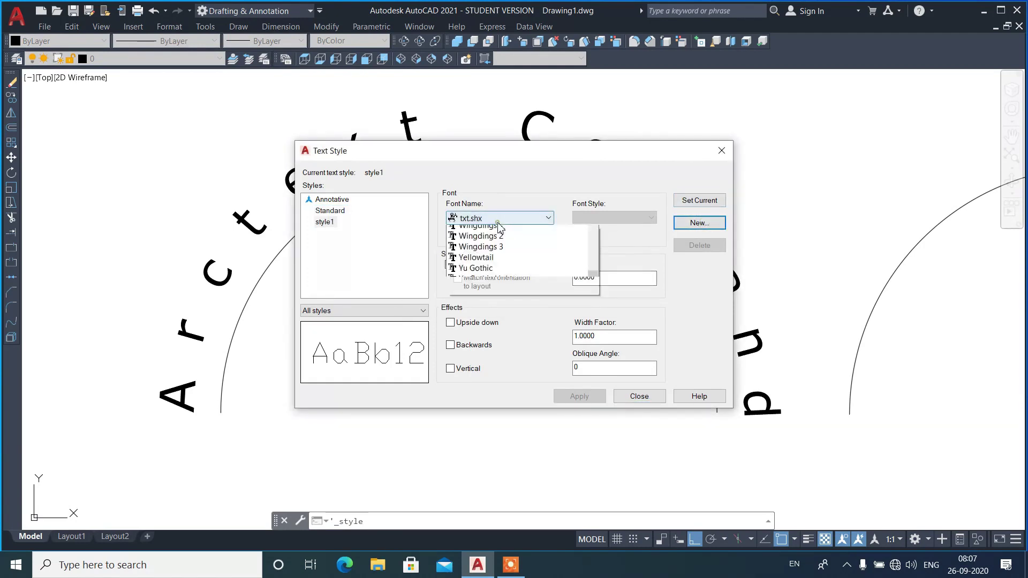
pyautogui.click(499, 287)
pyautogui.press('Up')
pyautogui.press('Up')
pyautogui.press('Up')
pyautogui.press('Up')
pyautogui.press('Up')
pyautogui.press('Up')
pyautogui.press('Up')
pyautogui.press('Up')
pyautogui.press('Up')
pyautogui.press('Up')
pyautogui.press('Up')
pyautogui.press('Up')
pyautogui.press('Up')
pyautogui.press('Up')
pyautogui.press('Up')
pyautogui.press('Up')
pyautogui.press('b')
pyautogui.press('Down')
pyautogui.press('Down')
pyautogui.press('Down')
pyautogui.press('Down')
pyautogui.press('Down')
pyautogui.press('Down')
pyautogui.press('Down')
pyautogui.press('Down')
pyautogui.press('Down')
pyautogui.press('Down')
pyautogui.press('Down')
pyautogui.press('Down')
pyautogui.press('Down')
pyautogui.press('Down')
pyautogui.press('Down')
pyautogui.press('Down')
pyautogui.press('Down')
pyautogui.press('Down')
pyautogui.press('Down')
pyautogui.press('Down')
pyautogui.press('Down')
pyautogui.press('Down')
pyautogui.press('Down')
pyautogui.press('Down')
pyautogui.press('Down')
pyautogui.press('Down')
pyautogui.press('Down')
pyautogui.press('Up')
pyautogui.press('Down')
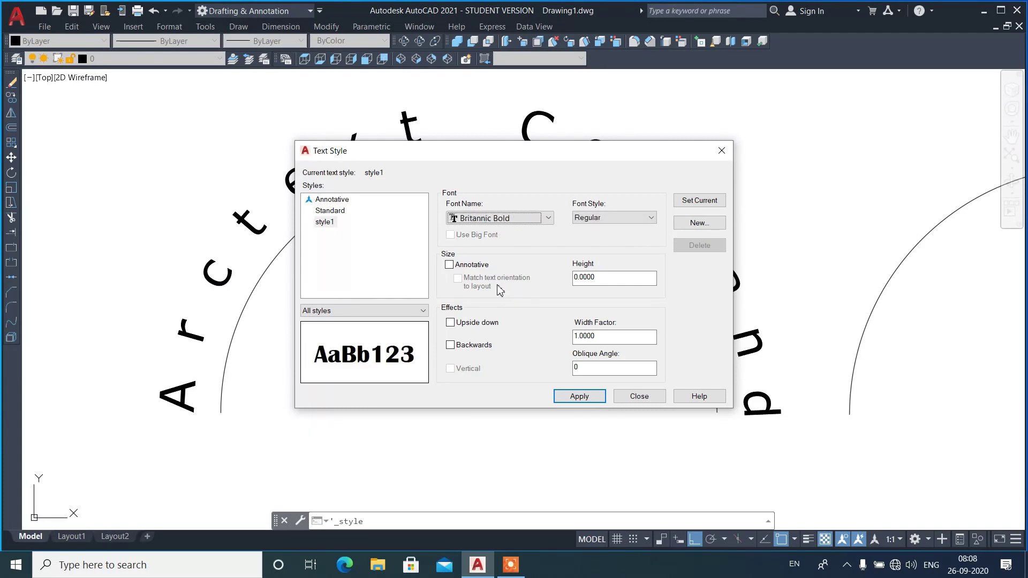
pyautogui.click(567, 397)
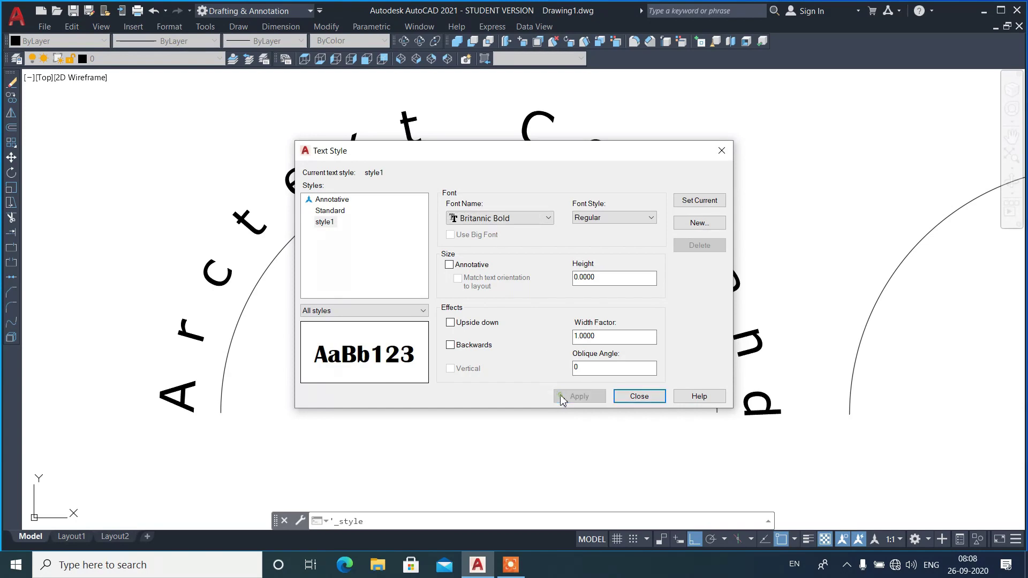
# - Create text style style2 using the Brush Script MT font
pyautogui.click(707, 224)
pyautogui.click(564, 276)
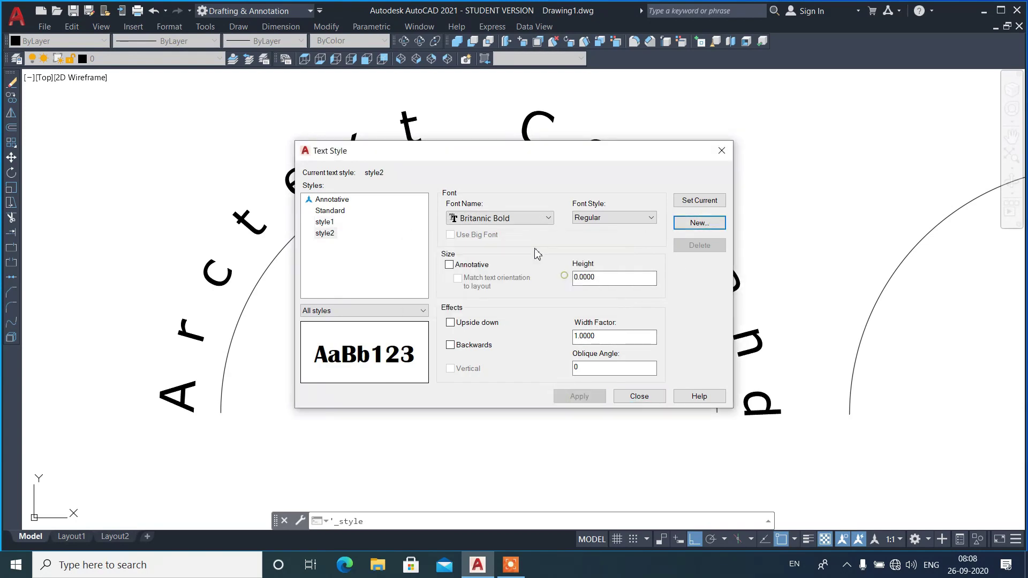
pyautogui.click(517, 222)
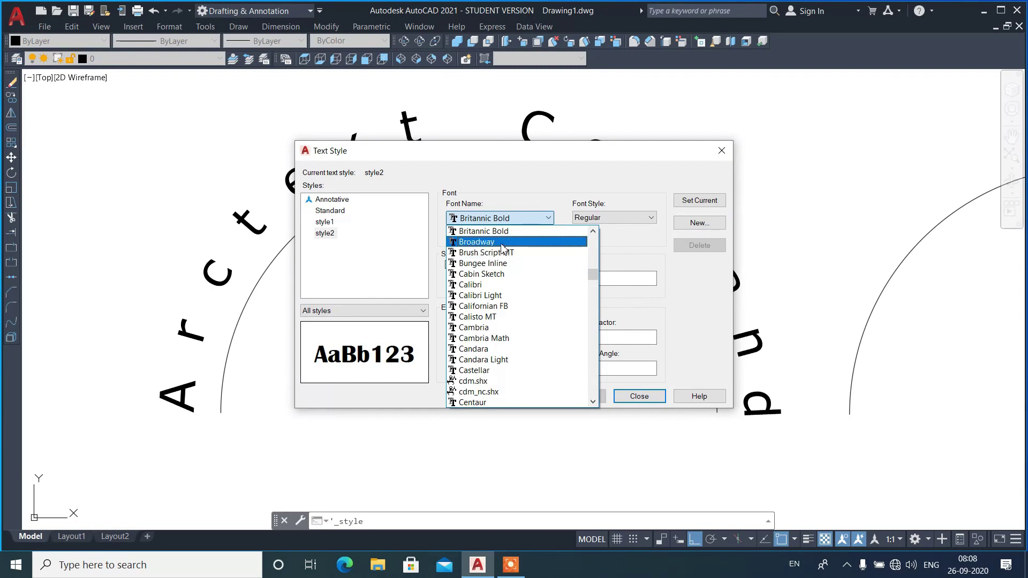
pyautogui.click(505, 252)
pyautogui.press('Up')
pyautogui.press('Down')
pyautogui.click(581, 396)
pyautogui.click(630, 397)
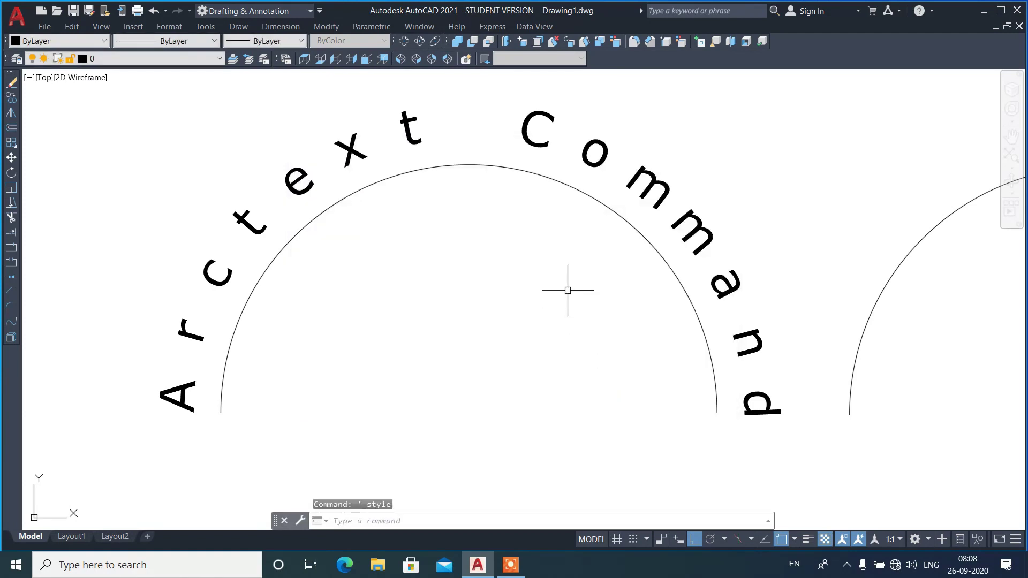
# - Switch the Arctext Command text to style1 (Britannic Bold), then to style2 (Brush Script)
pyautogui.write('EXPLODE')
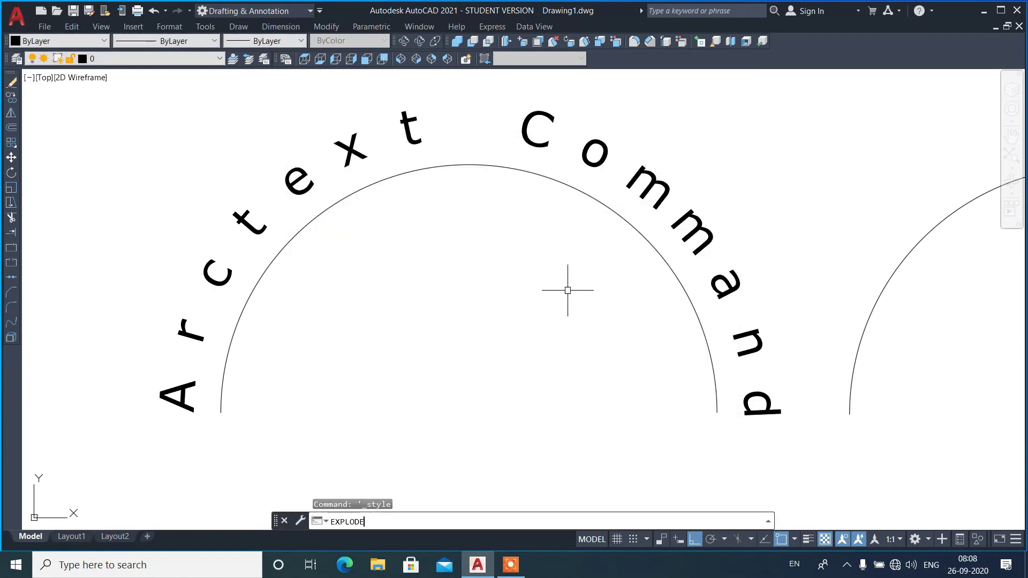
pyautogui.press('Return')
pyautogui.click(544, 161)
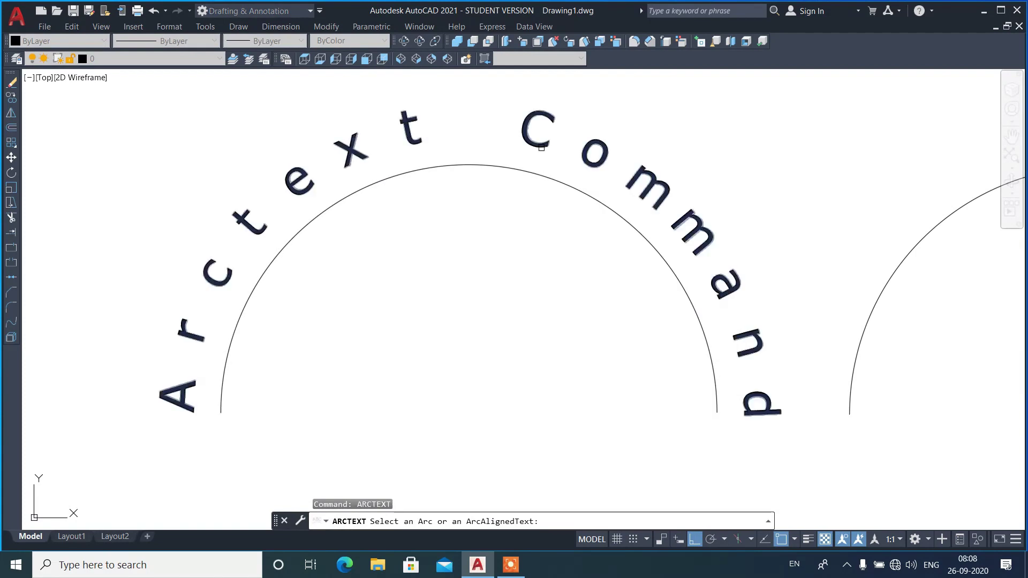
pyautogui.click(459, 256)
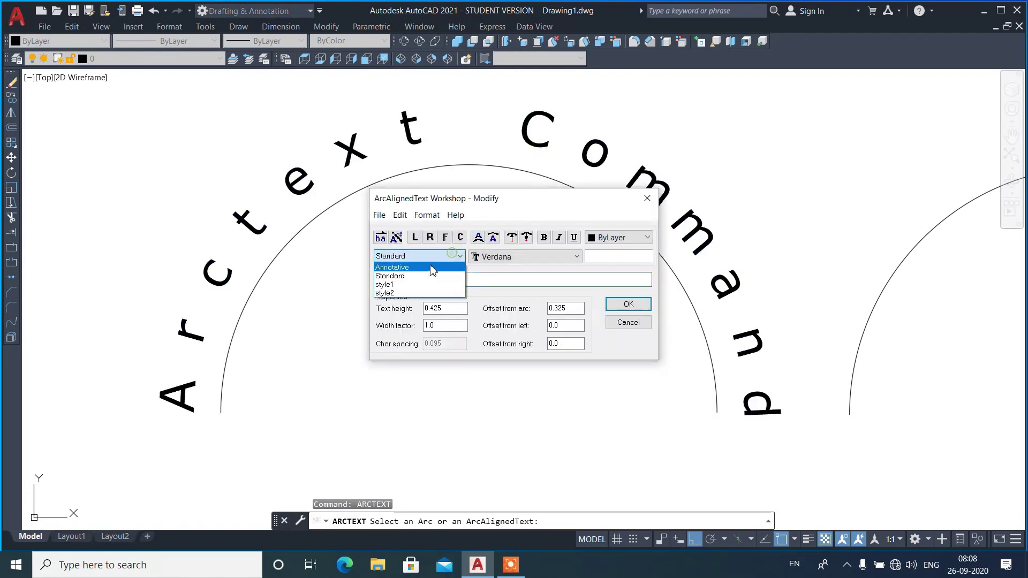
pyautogui.click(421, 282)
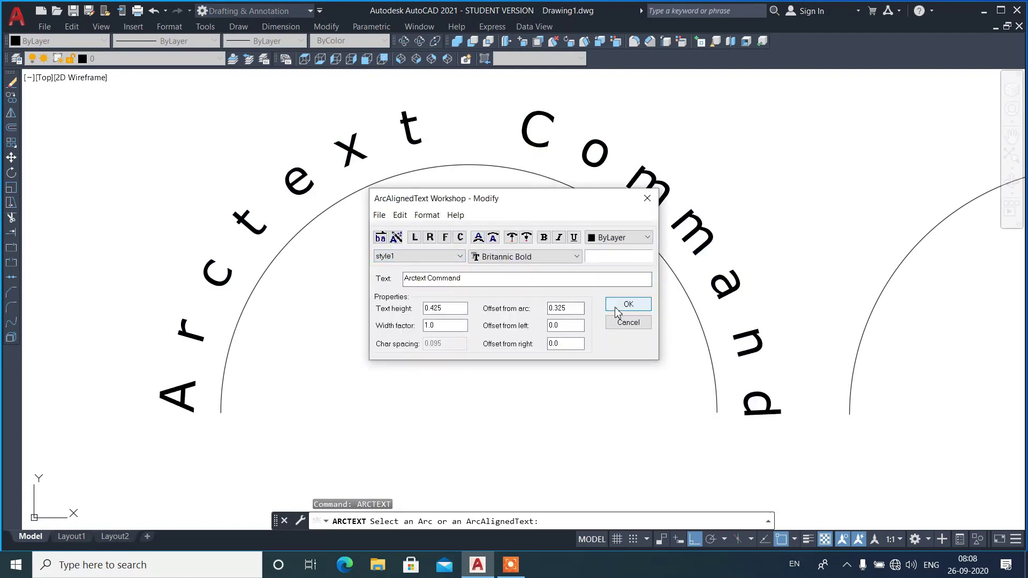
pyautogui.click(621, 309)
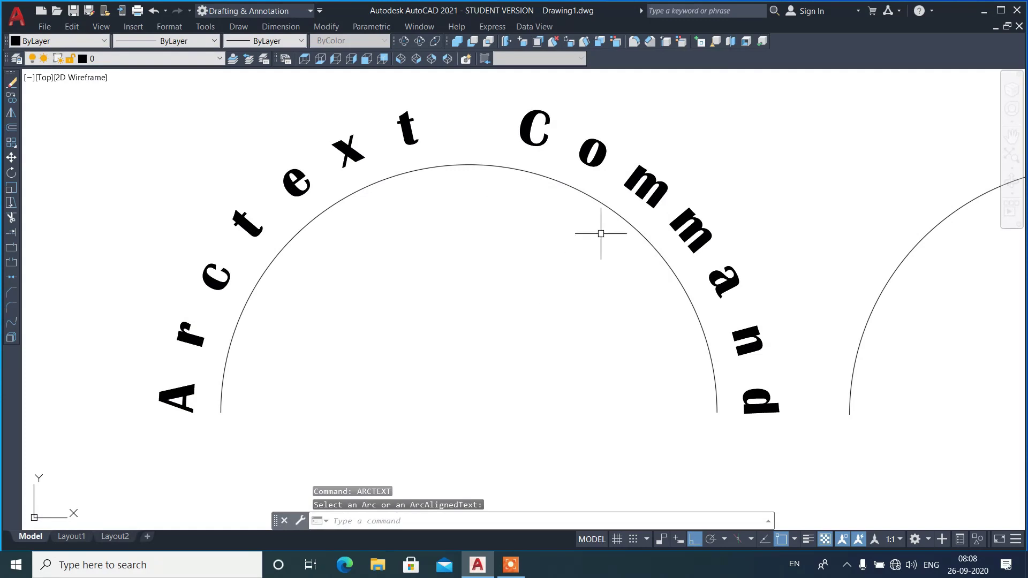
pyautogui.press('Return')
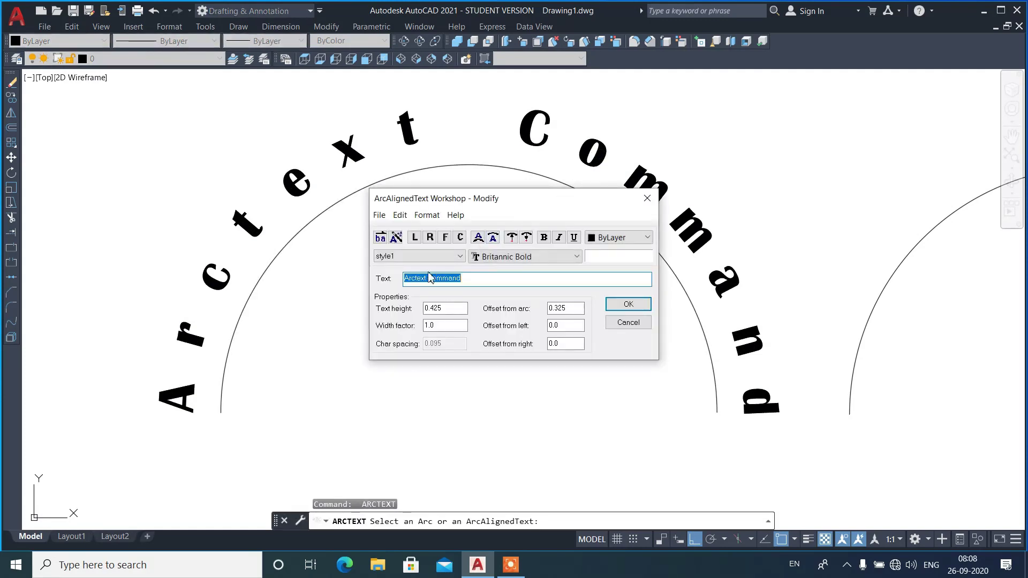
pyautogui.click(420, 256)
pyautogui.click(396, 293)
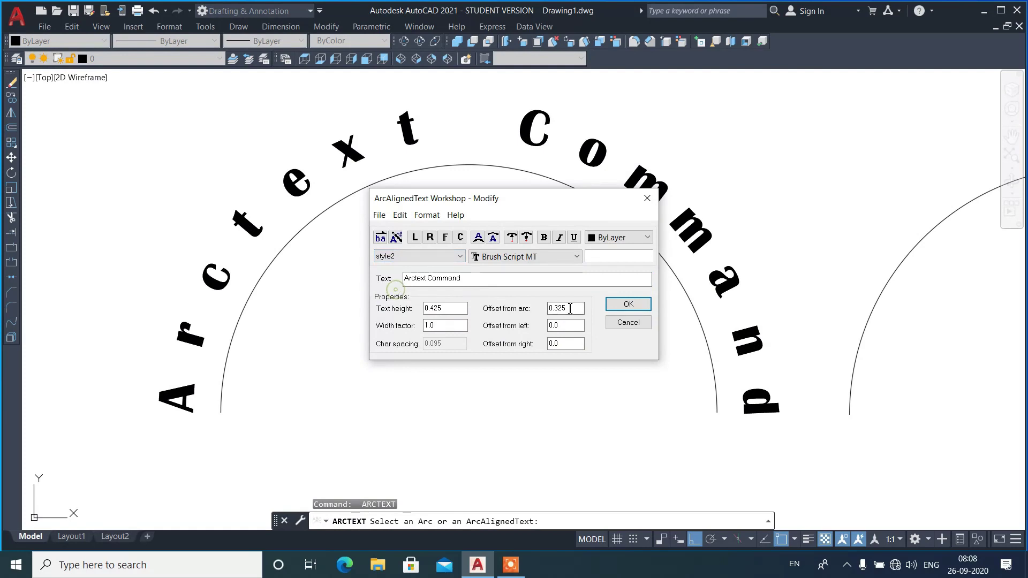
pyautogui.click(627, 304)
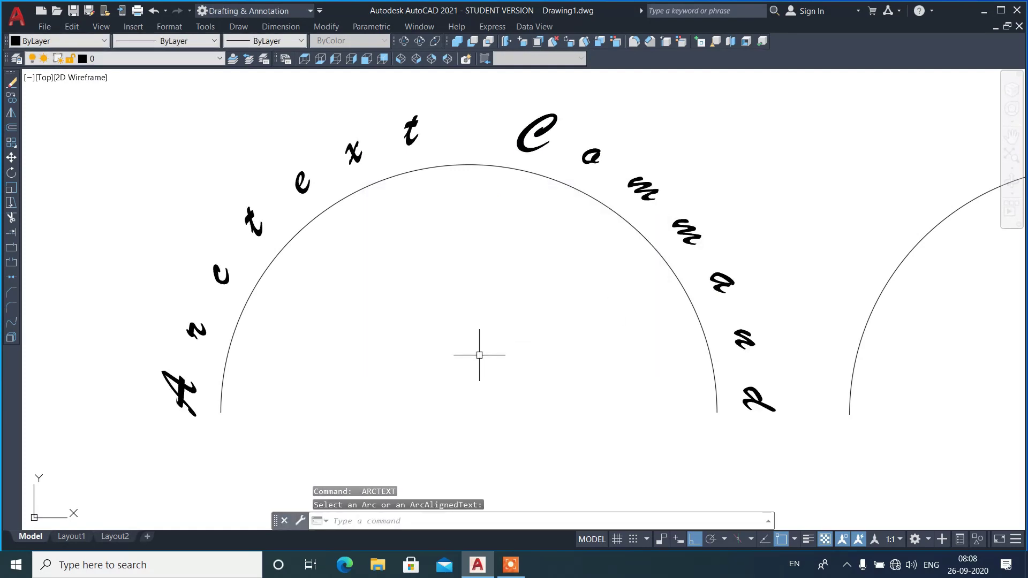
# - Return the arc text to the Standard style with the Century Gothic font
pyautogui.click(587, 161)
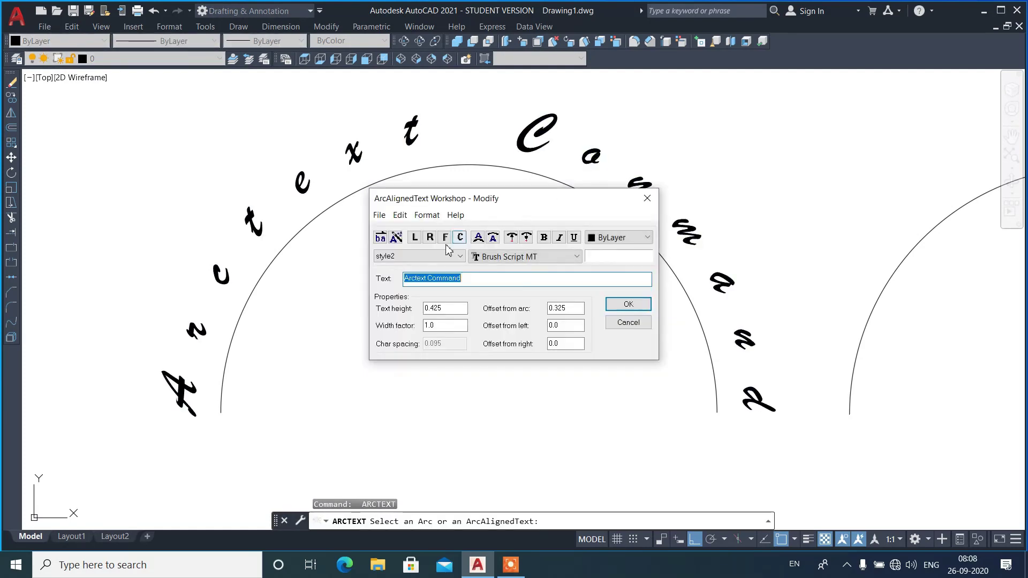
pyautogui.click(455, 256)
pyautogui.click(393, 266)
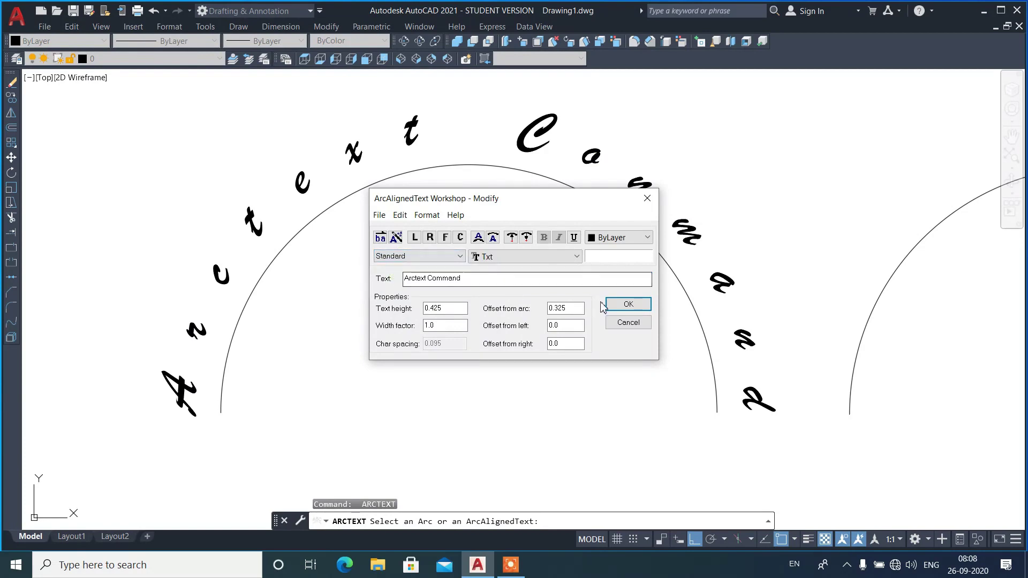
pyautogui.click(552, 257)
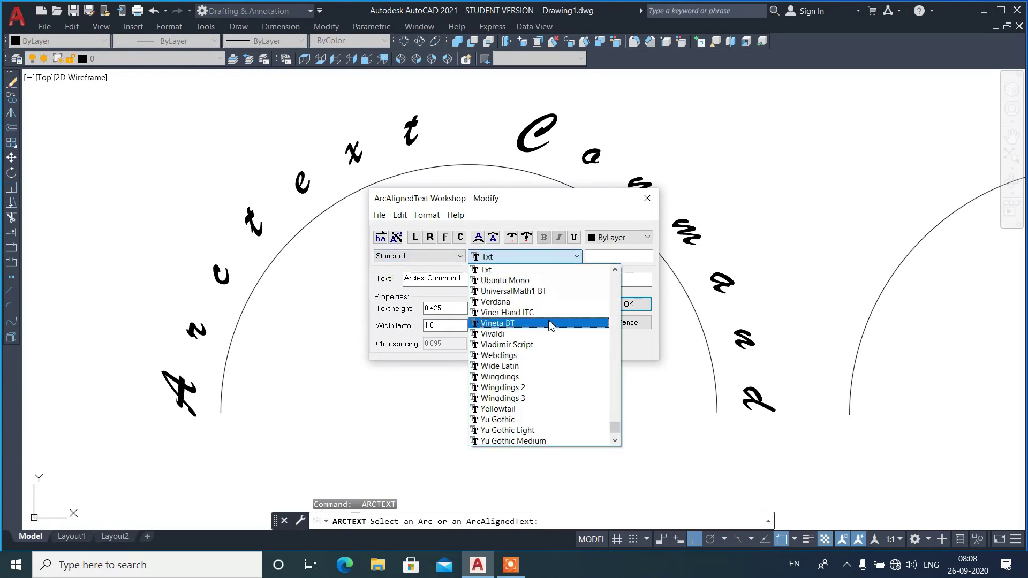
pyautogui.click(551, 323)
pyautogui.press('c')
pyautogui.click(555, 259)
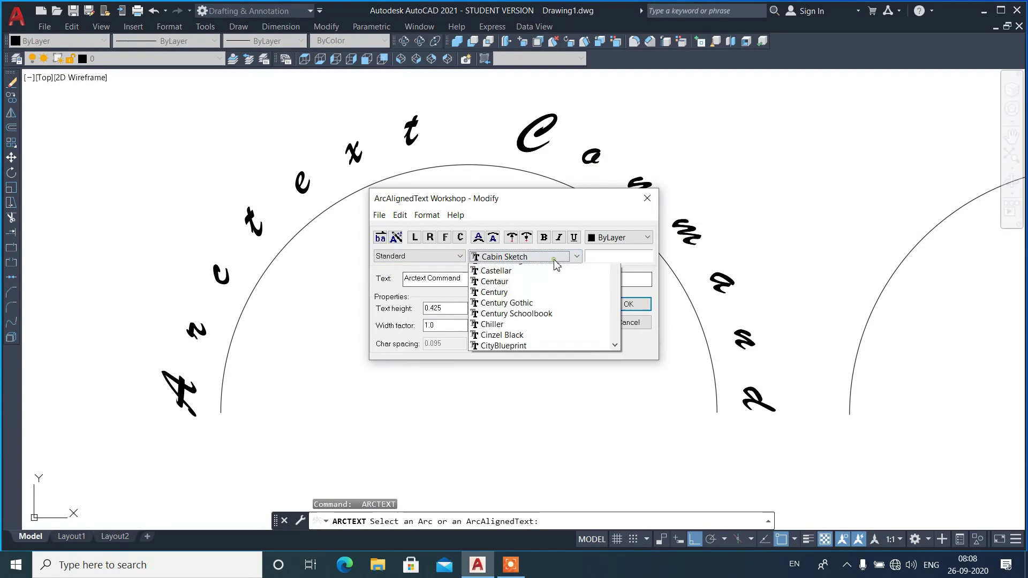
pyautogui.click(545, 396)
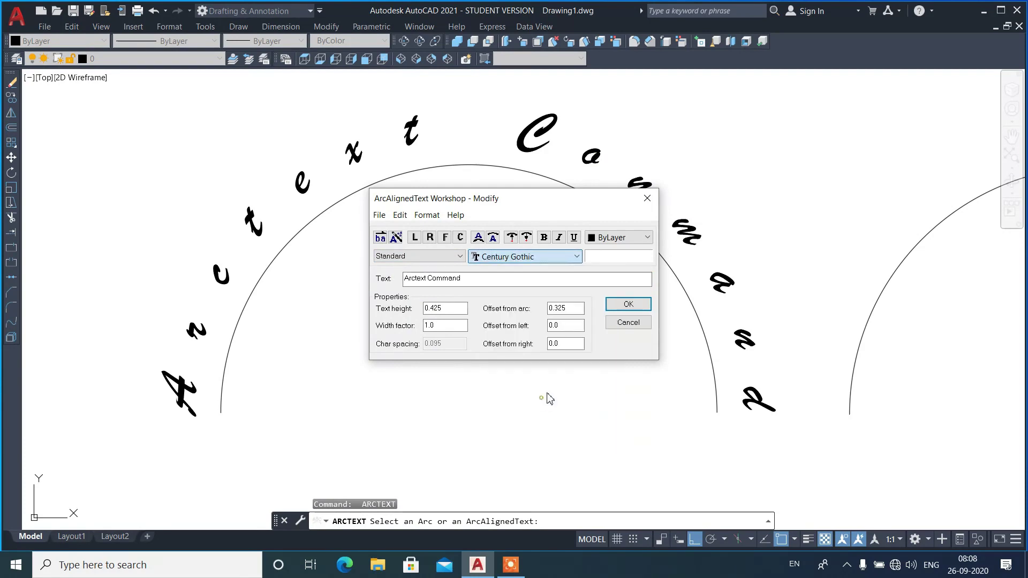
pyautogui.click(628, 305)
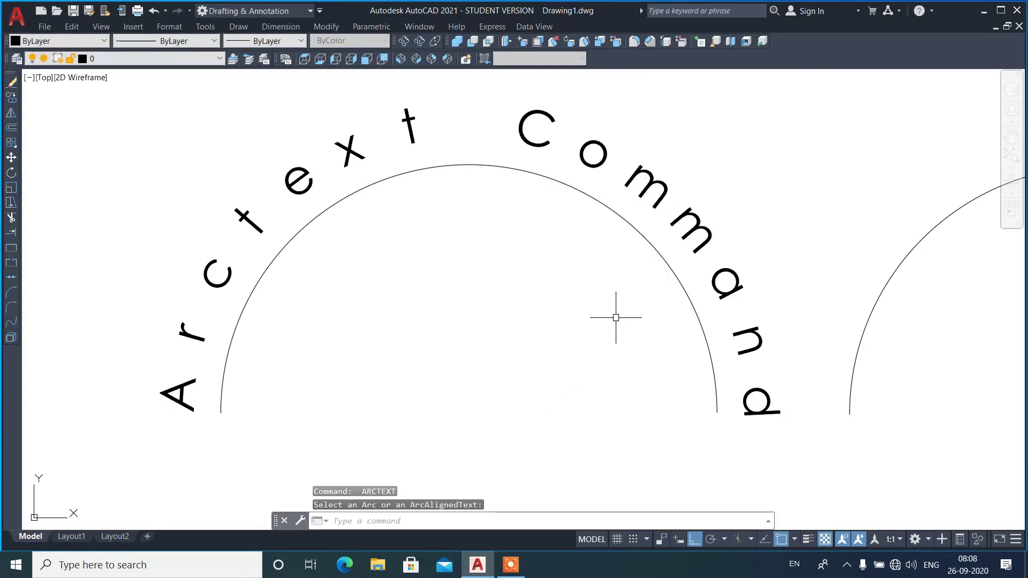
pyautogui.press('Return')
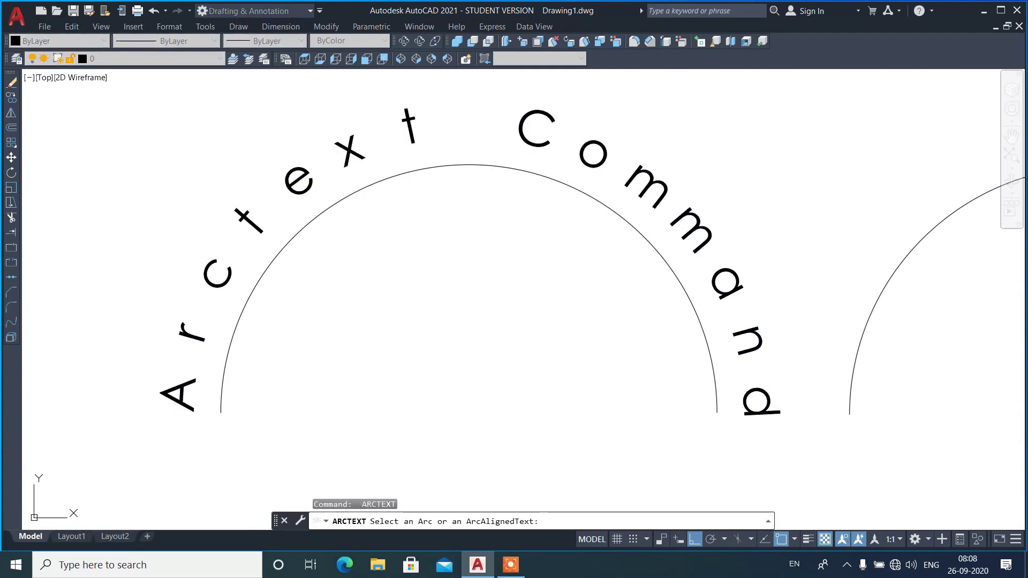
pyautogui.click(583, 196)
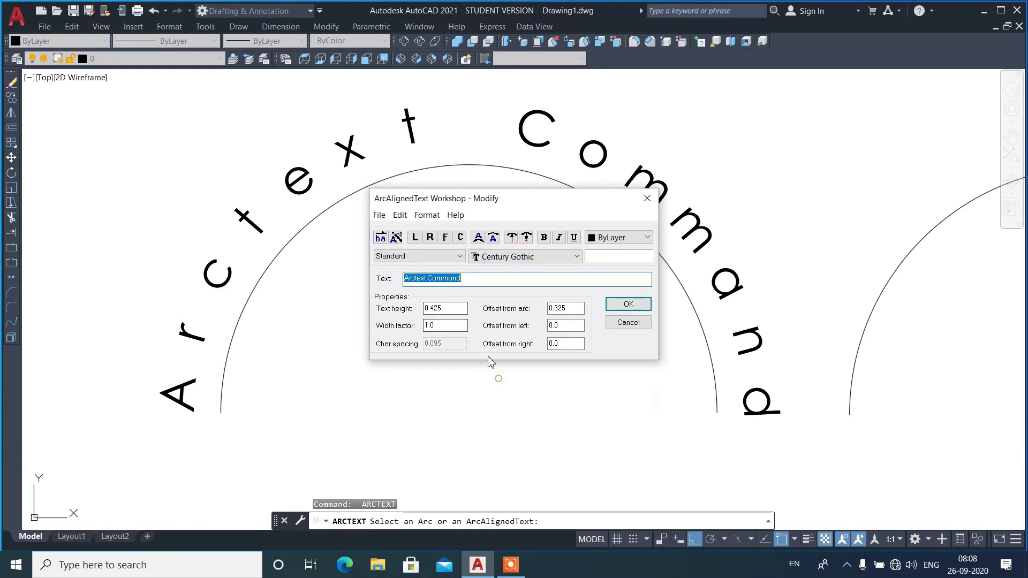
# - Erase the empty right-hand arc
pyautogui.click(618, 323)
pyautogui.scroll(-2, 455, 306)
pyautogui.click(814, 275)
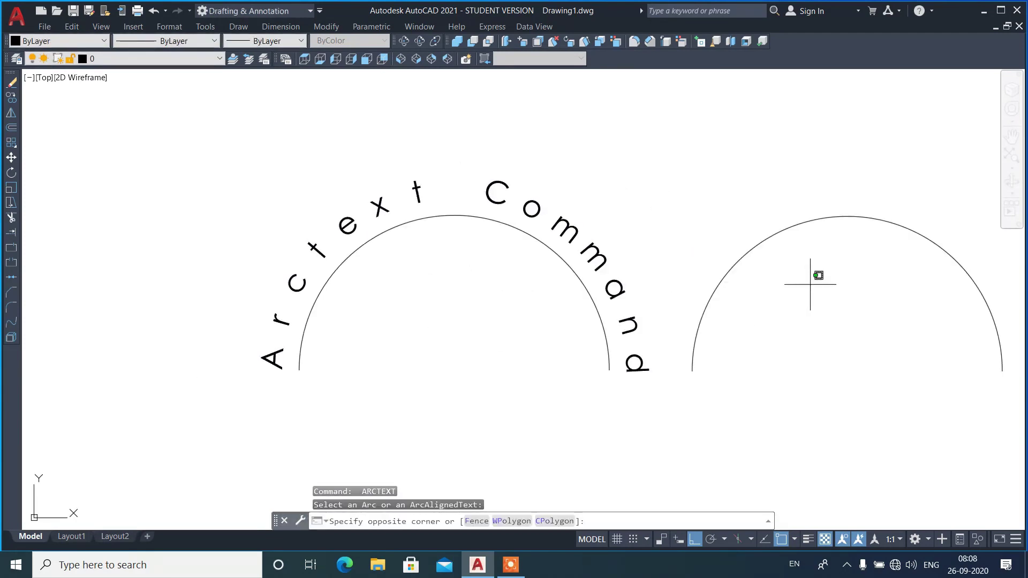
pyautogui.click(762, 214)
pyautogui.scroll(-4, 375, 252)
pyautogui.write('e')
pyautogui.press('Return')
# - Copy the left arc and its Arctext Command text to the right
pyautogui.scroll(2, 422, 309)
pyautogui.click(497, 300)
pyautogui.click(339, 179)
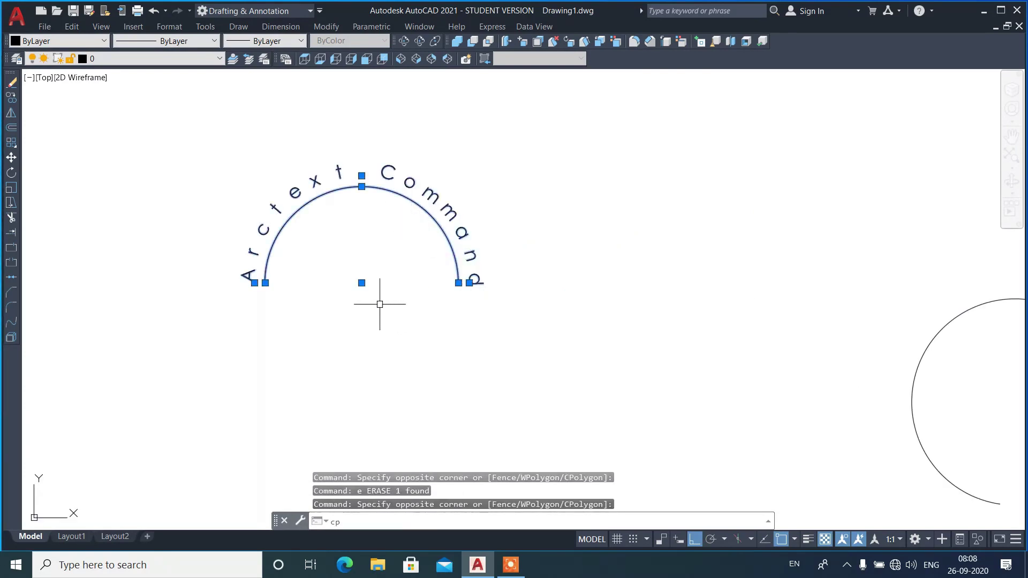
pyautogui.write('cp')
pyautogui.press('Return')
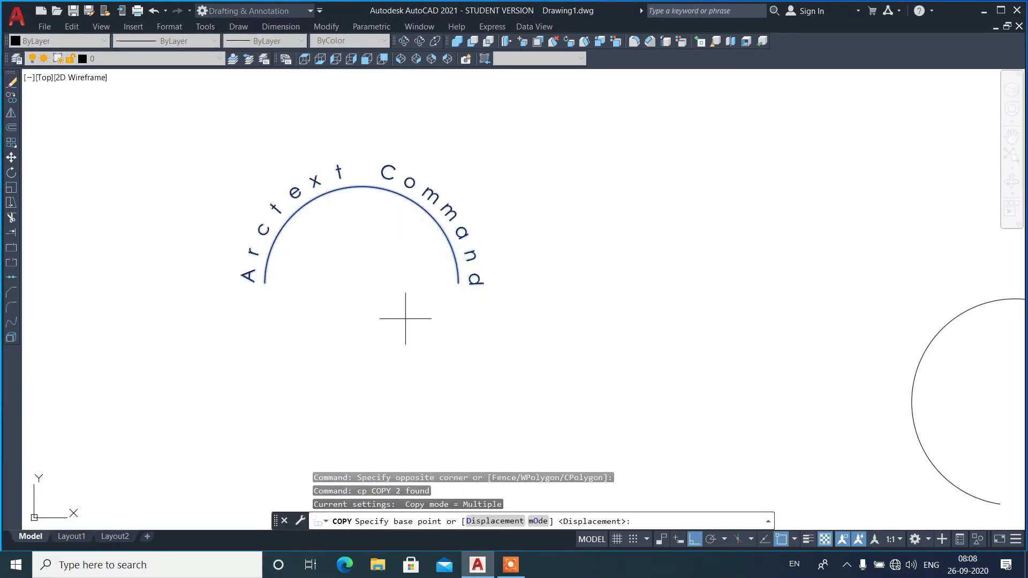
pyautogui.click(414, 317)
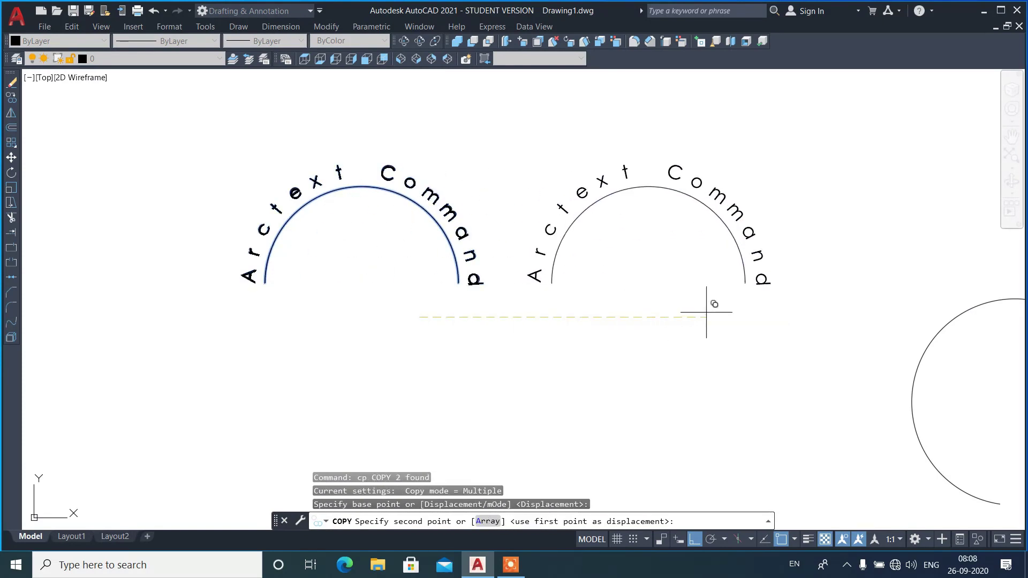
pyautogui.click(719, 304)
pyautogui.press('Return')
pyautogui.scroll(4, 643, 224)
pyautogui.scroll(-2, 648, 252)
pyautogui.moveTo(654, 270)
pyautogui.mouseDown(button='middle')
pyautogui.moveTo(684, 287)
pyautogui.moveTo(723, 287)
pyautogui.mouseUp(button='middle')
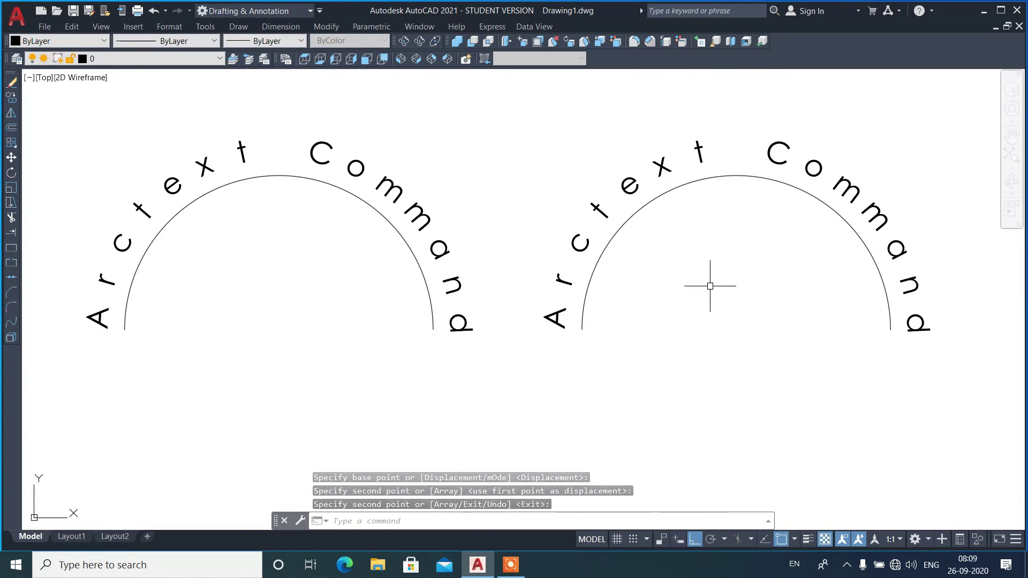
# - Reverse the reading direction of the right arc's text
pyautogui.write('ERASE')
pyautogui.write('ARCTEXT')
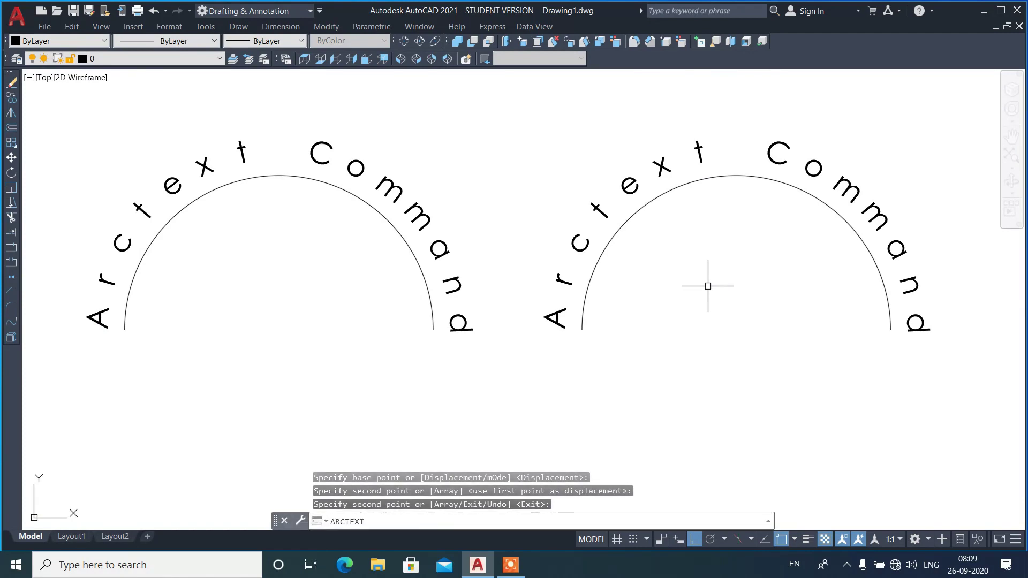
pyautogui.press('Return')
pyautogui.click(630, 177)
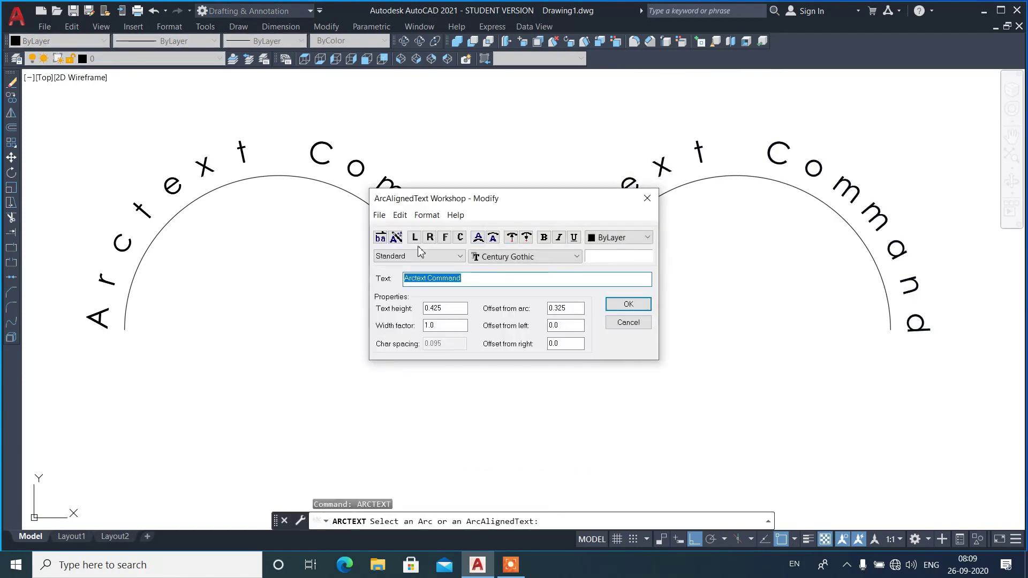
pyautogui.click(382, 246)
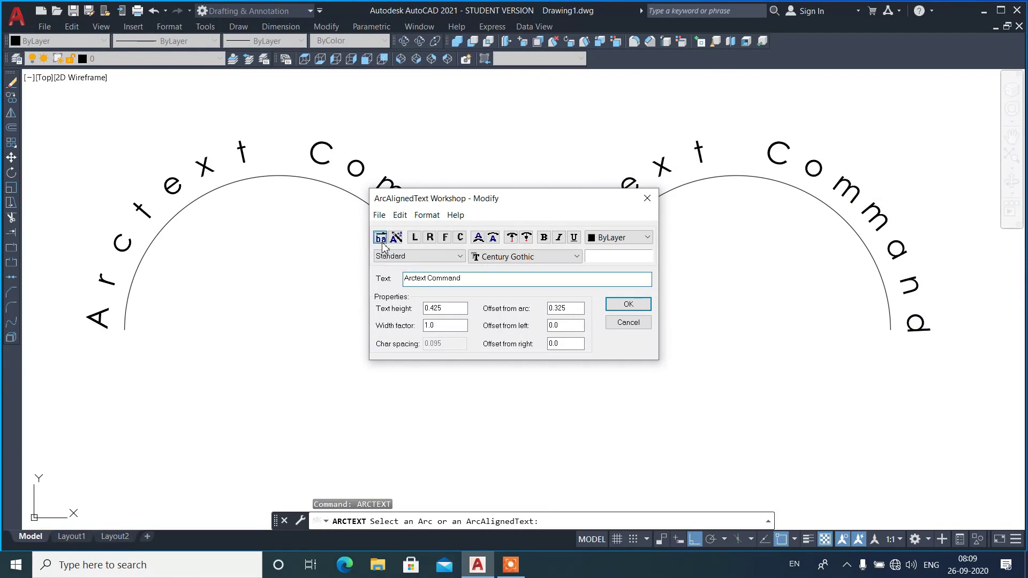
pyautogui.click(627, 304)
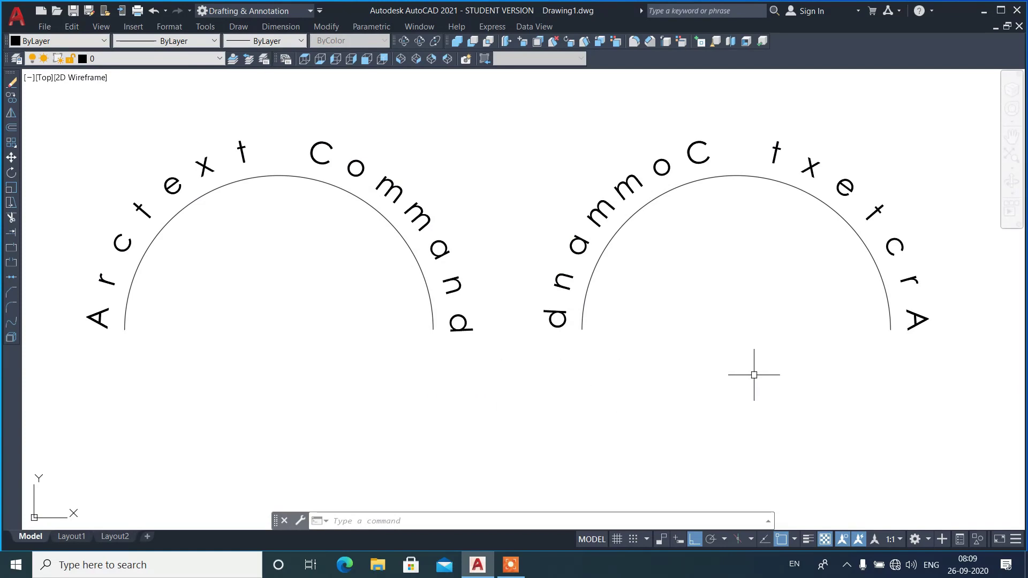
# - Turn Reverse text off so the right text reads Arctext Command normally
pyautogui.press('Return')
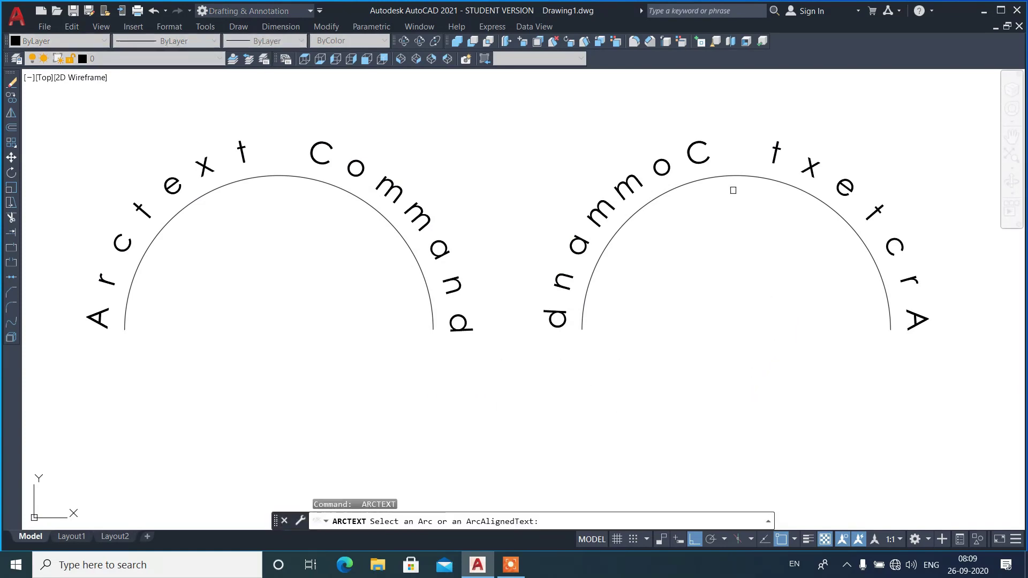
pyautogui.click(706, 161)
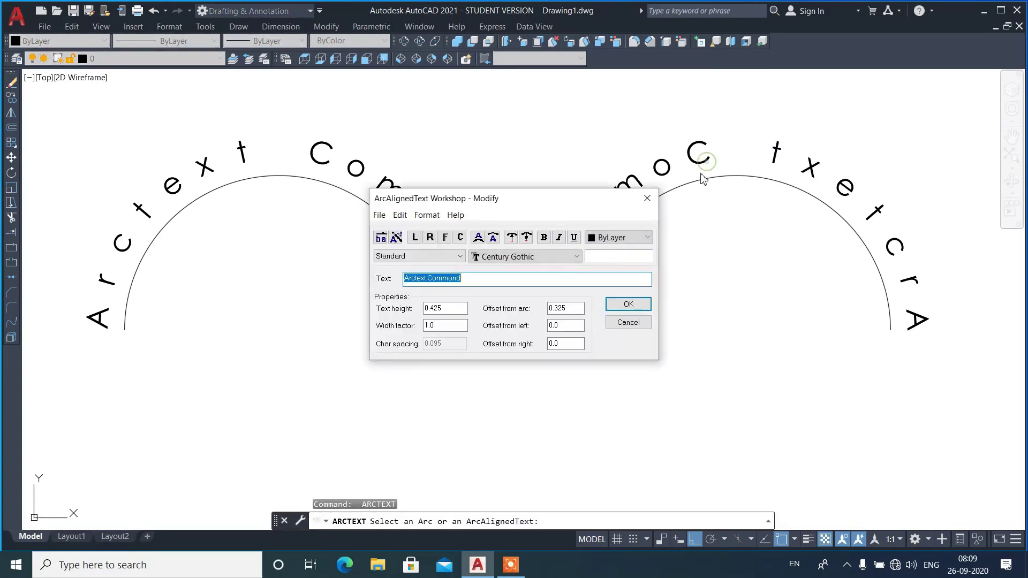
pyautogui.click(381, 237)
pyautogui.click(621, 305)
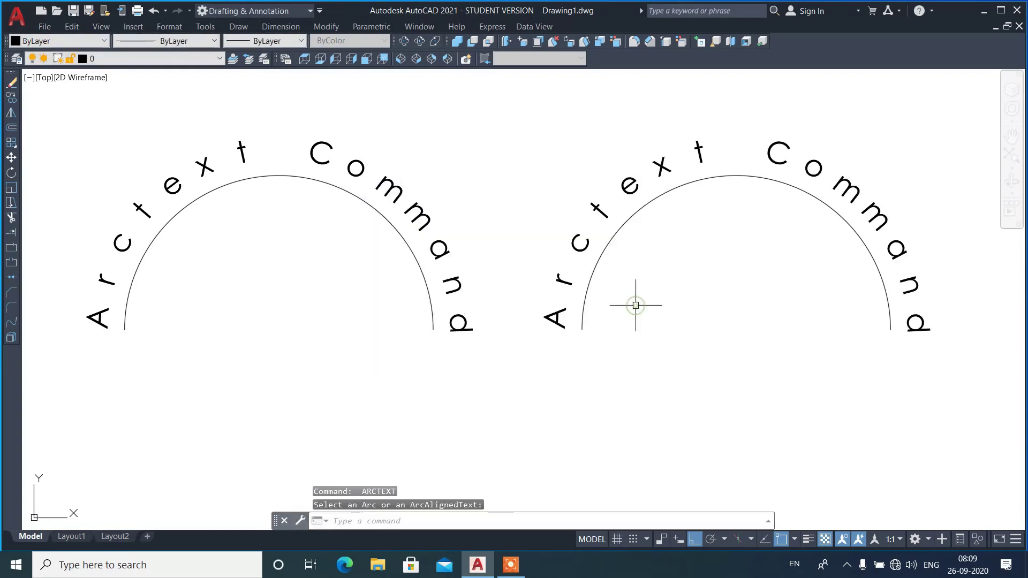
pyautogui.press('Return')
pyautogui.click(857, 206)
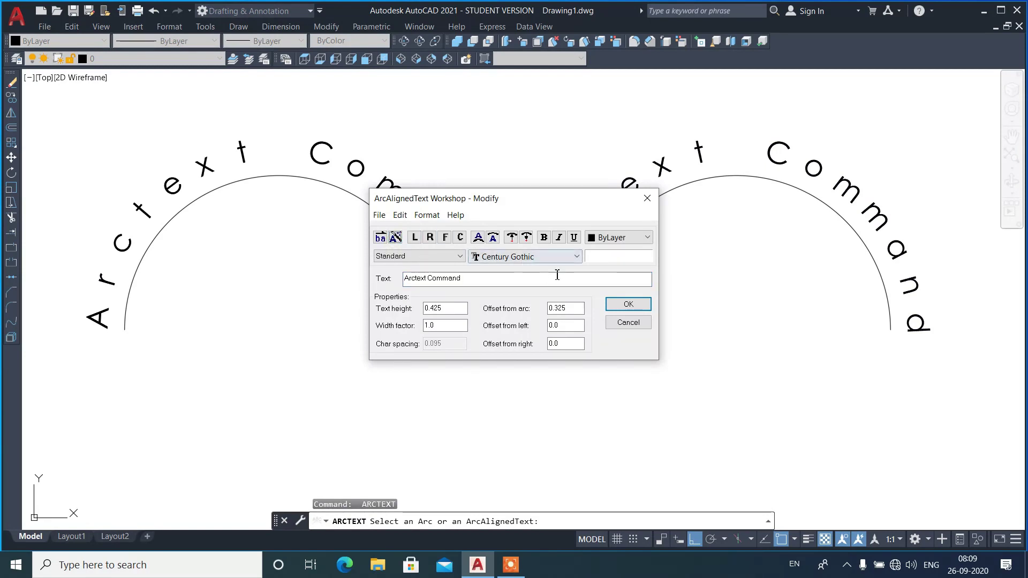
pyautogui.click(629, 303)
pyautogui.click(670, 160)
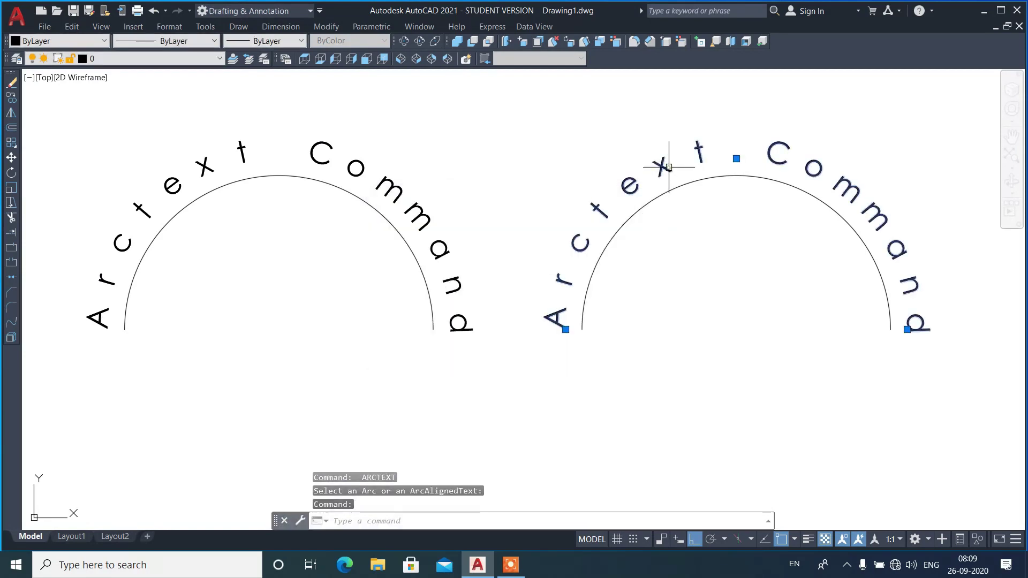
pyautogui.click(737, 158)
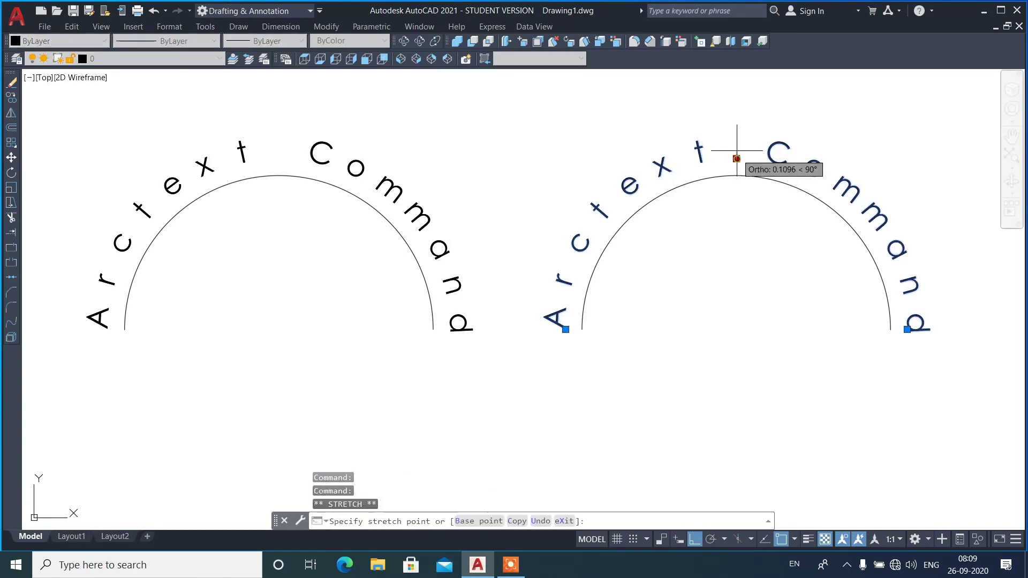
pyautogui.click(737, 110)
pyautogui.click(736, 110)
pyautogui.click(737, 143)
pyautogui.click(736, 144)
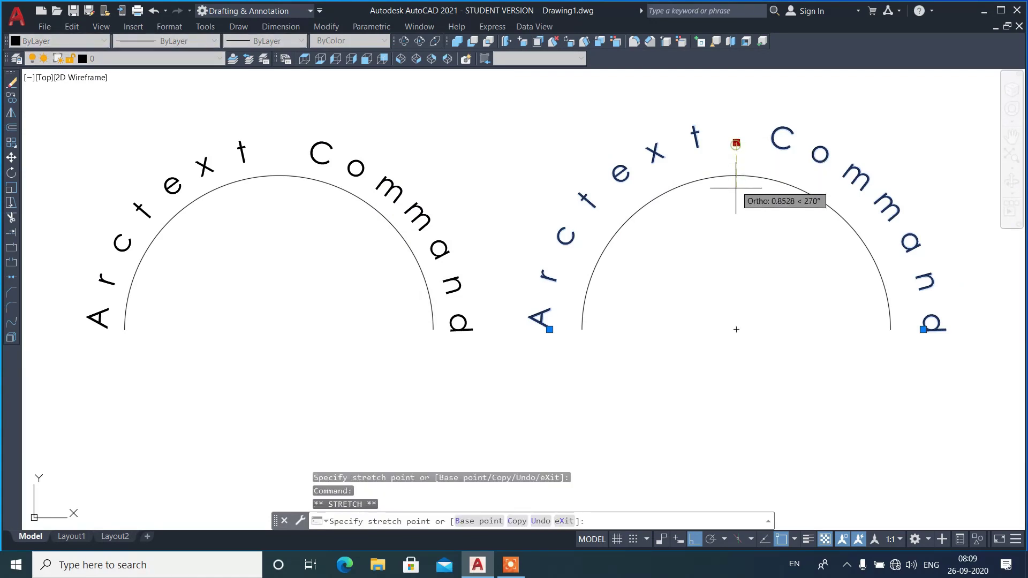
pyautogui.click(736, 198)
pyautogui.click(736, 198)
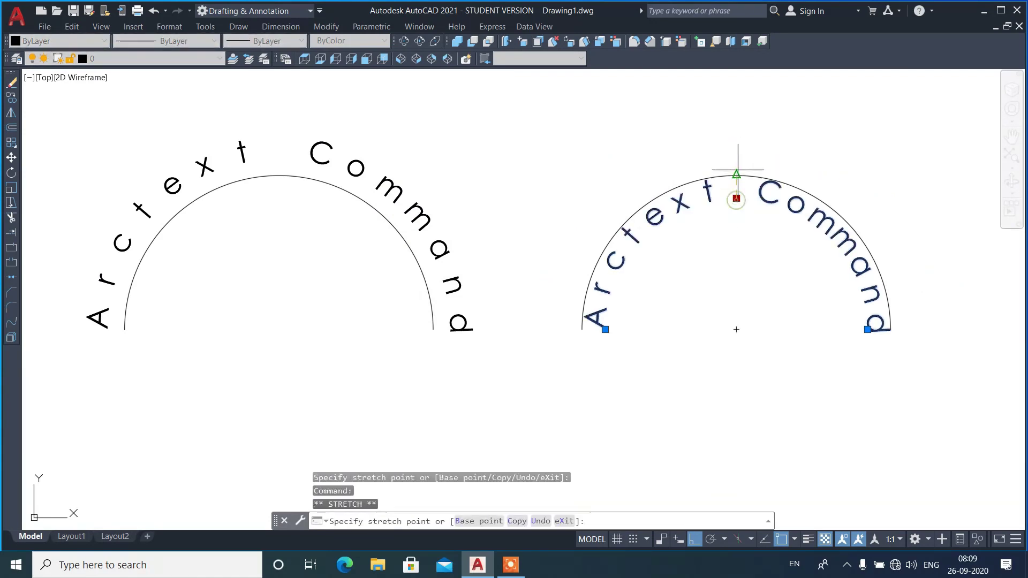
pyautogui.click(736, 157)
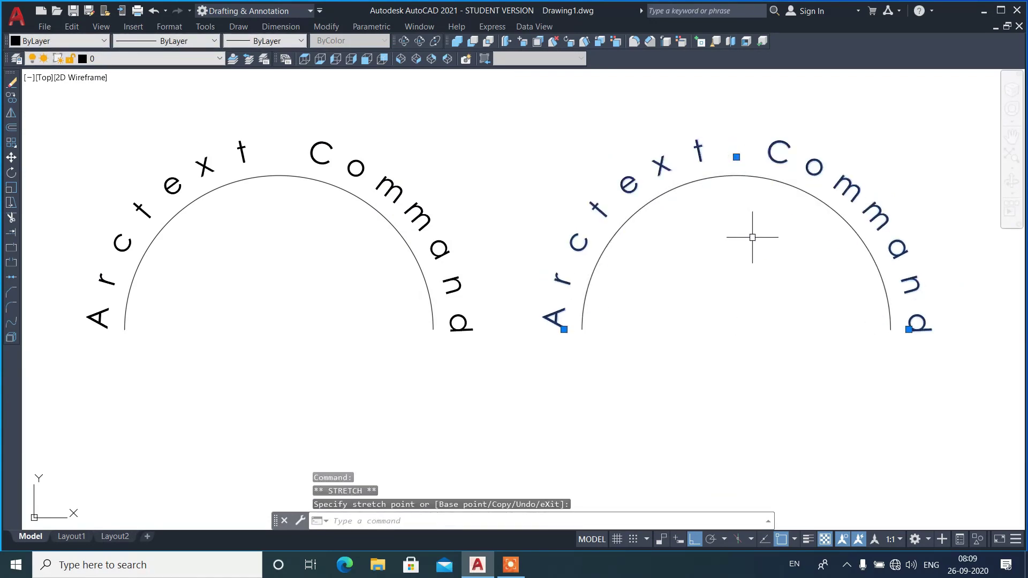
pyautogui.press('Escape')
pyautogui.press('Return')
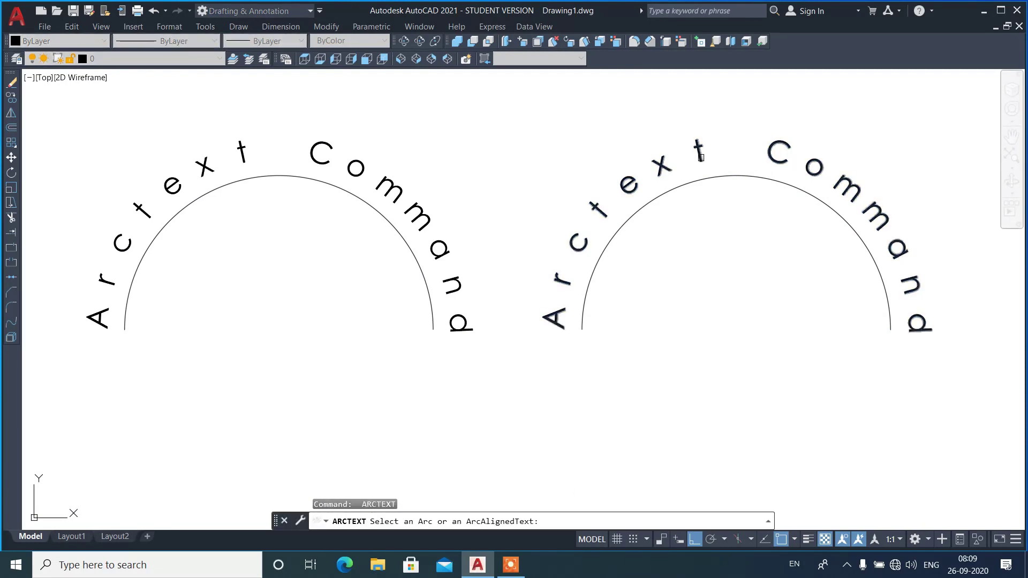
# - Try left and then right alignment on the right arc's text
pyautogui.click(876, 215)
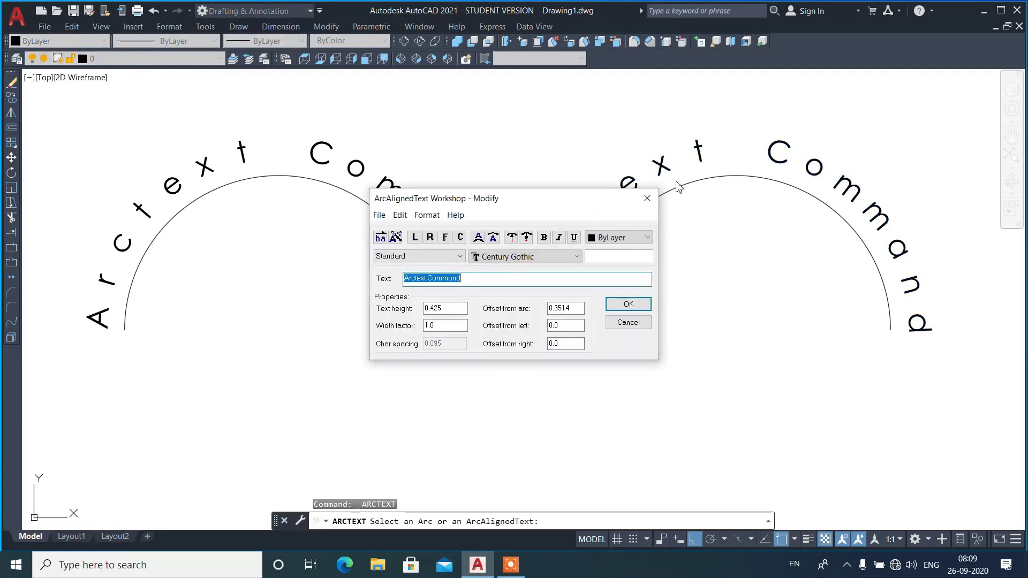
pyautogui.click(418, 241)
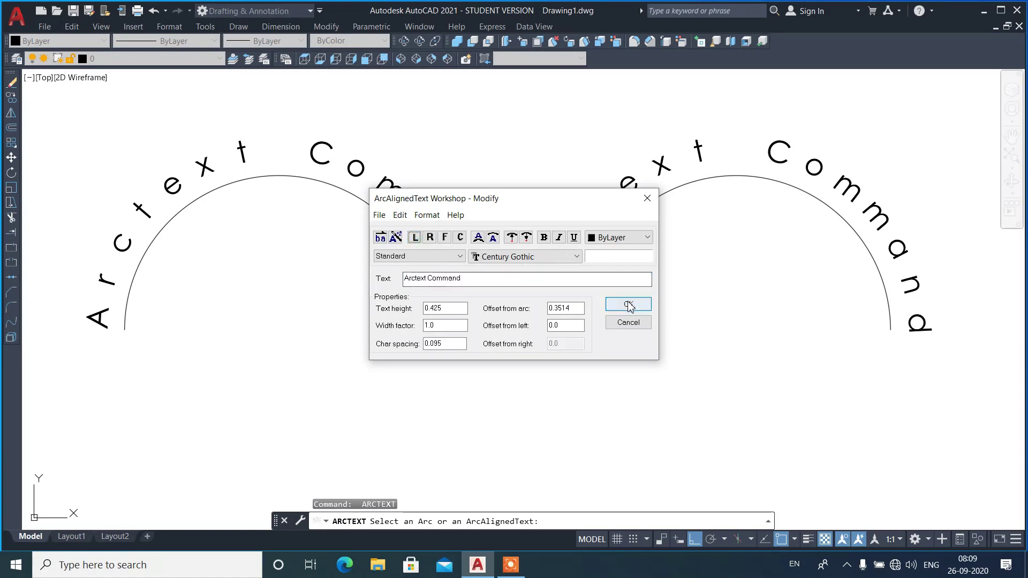
pyautogui.click(628, 304)
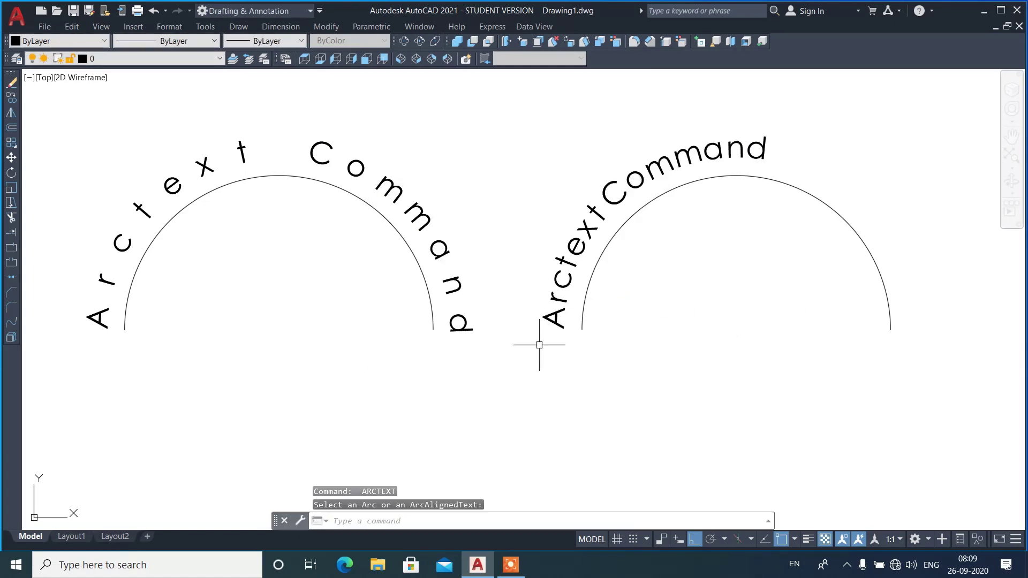
pyautogui.click(750, 179)
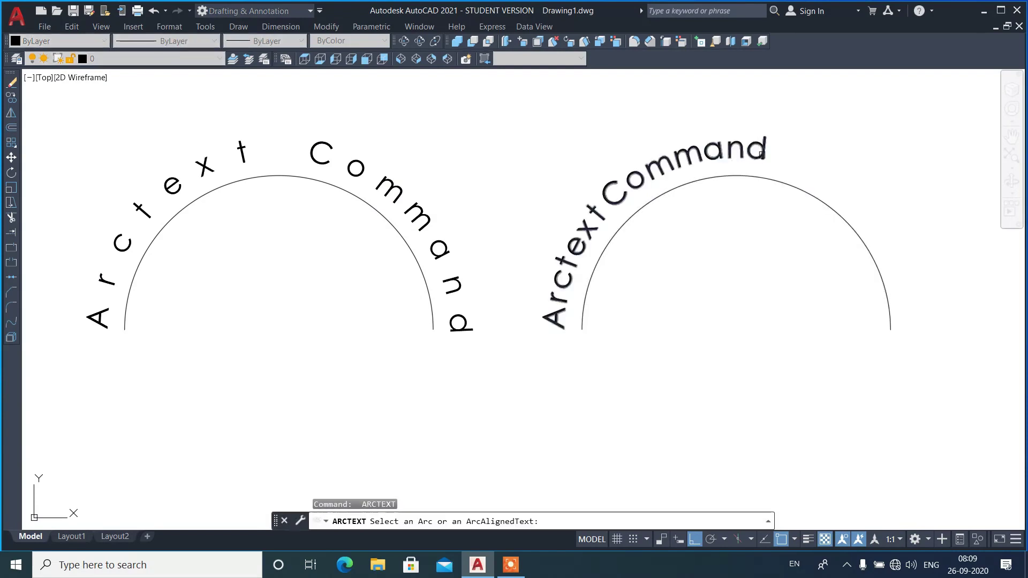
pyautogui.click(430, 238)
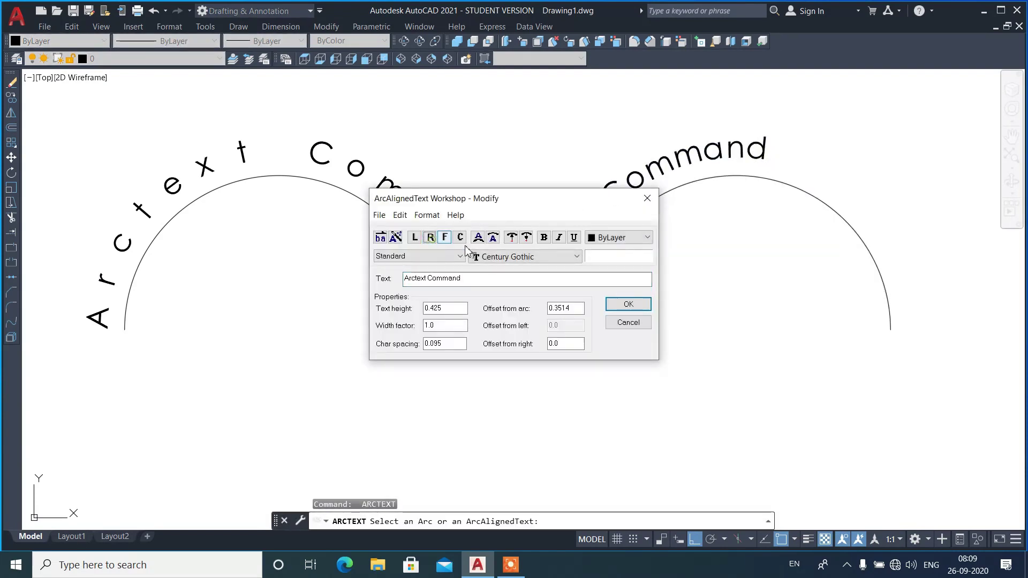
pyautogui.click(640, 306)
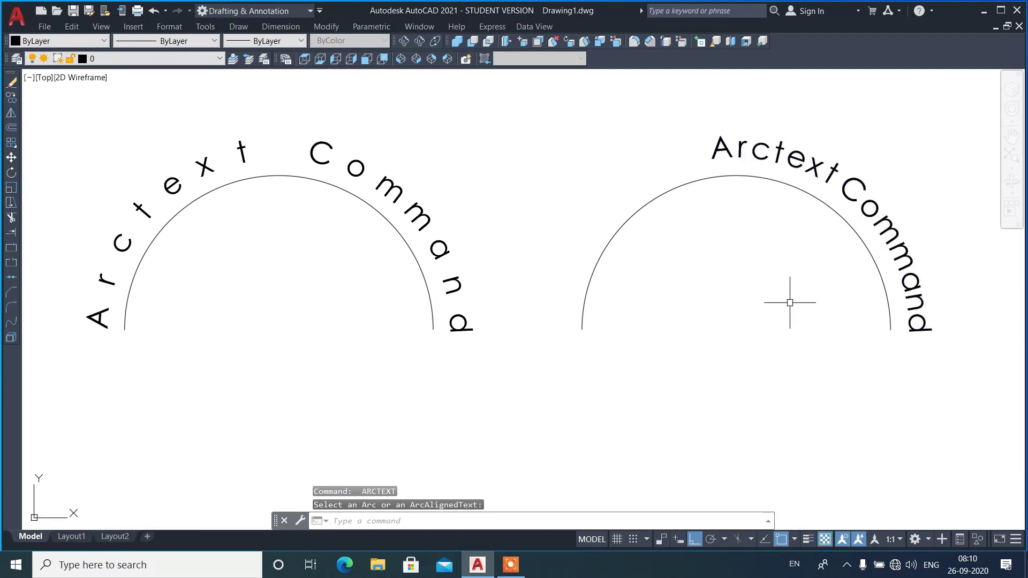
# - Try centred alignment, then settle on Fit alignment for the right arc's text
pyautogui.press('Return')
pyautogui.click(781, 167)
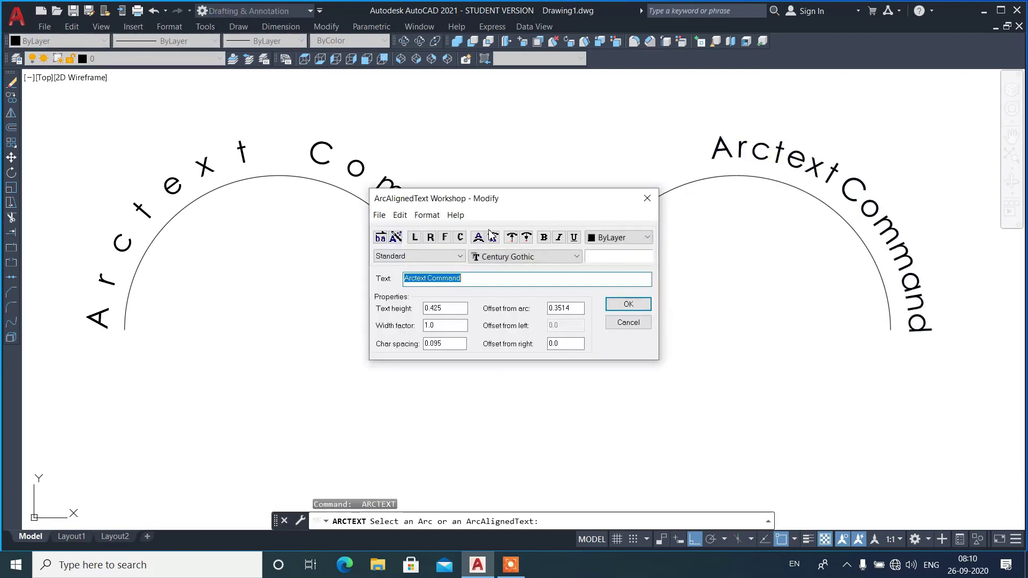
pyautogui.click(460, 238)
pyautogui.click(624, 303)
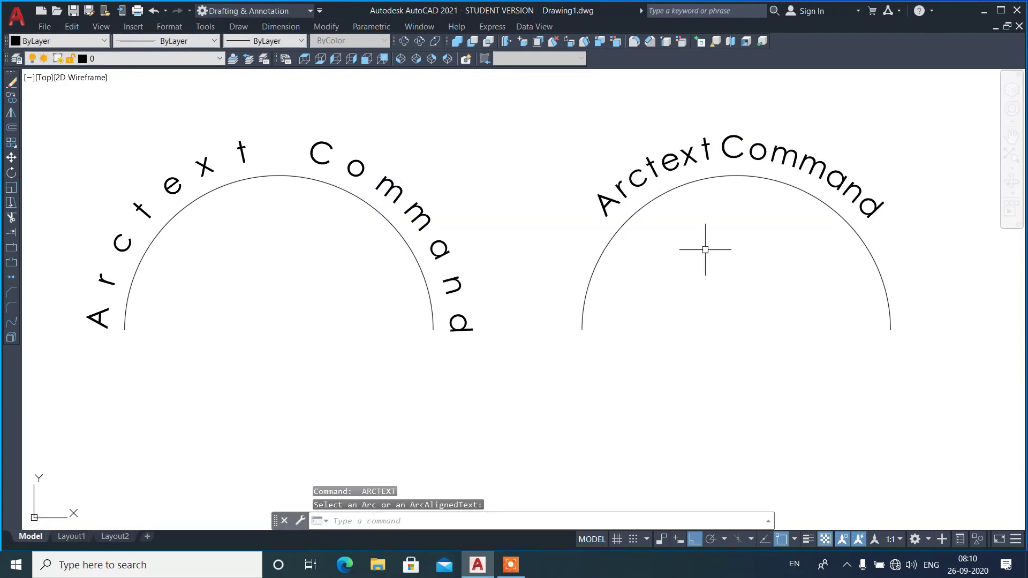
pyautogui.press('Return')
pyautogui.click(793, 161)
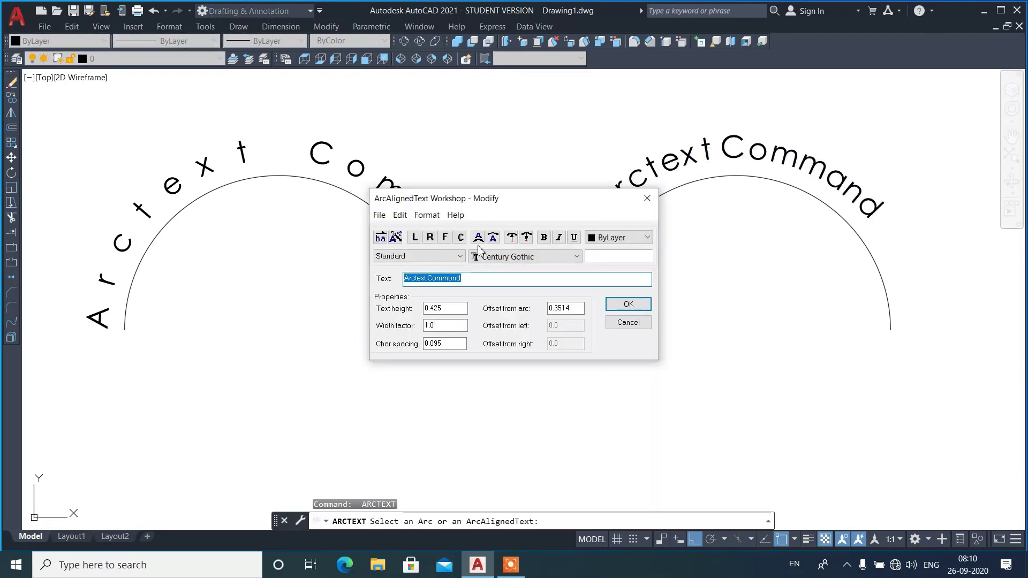
pyautogui.click(445, 237)
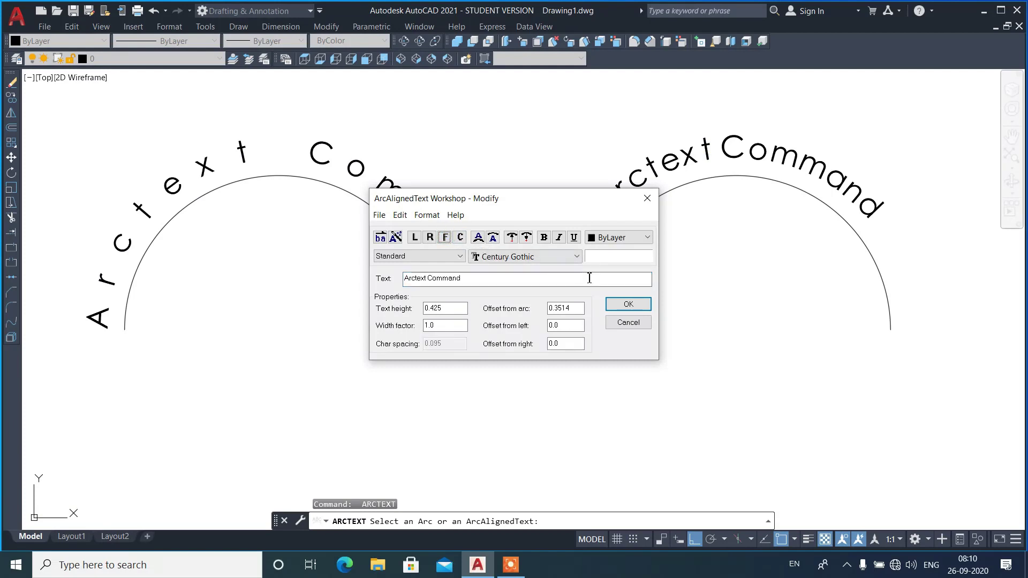
pyautogui.click(619, 305)
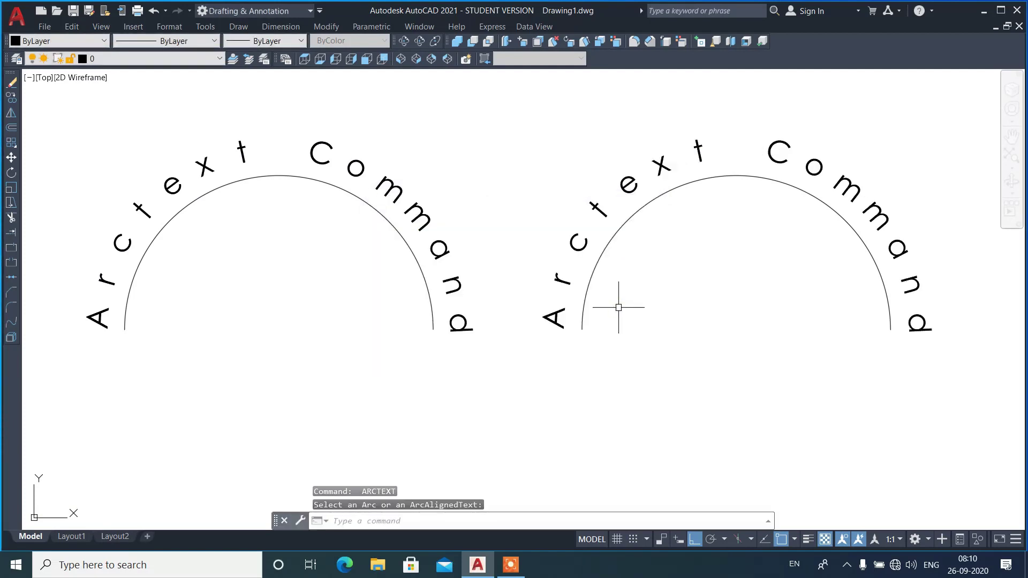
pyautogui.press('Return')
pyautogui.click(861, 202)
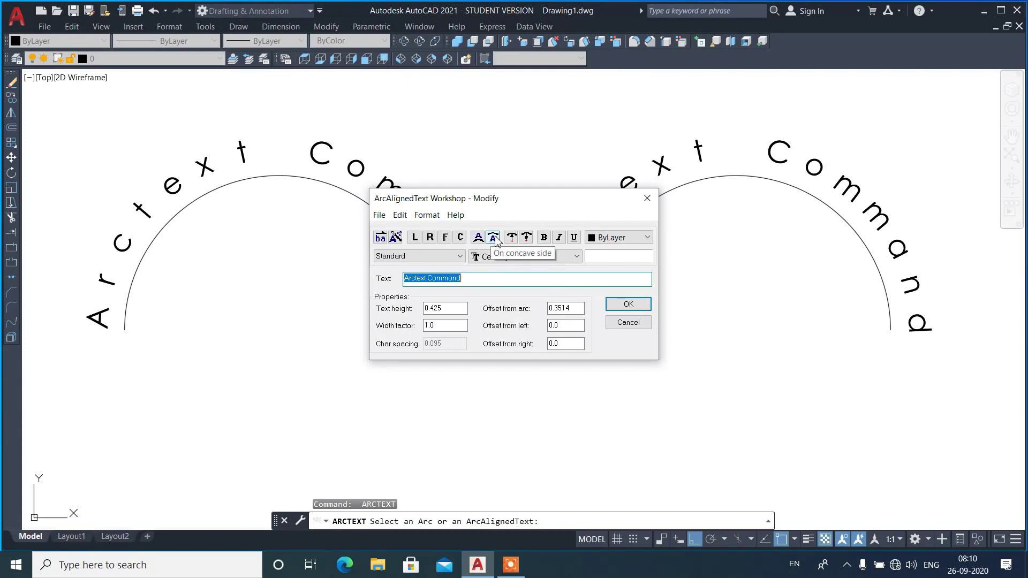
pyautogui.click(494, 237)
pyautogui.click(612, 305)
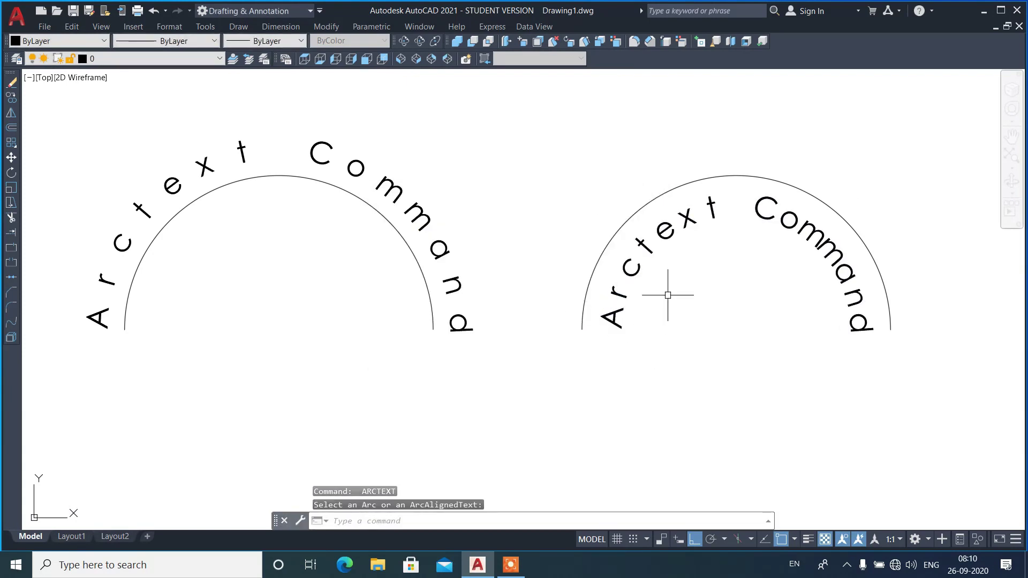
pyautogui.press('Return')
pyautogui.click(688, 227)
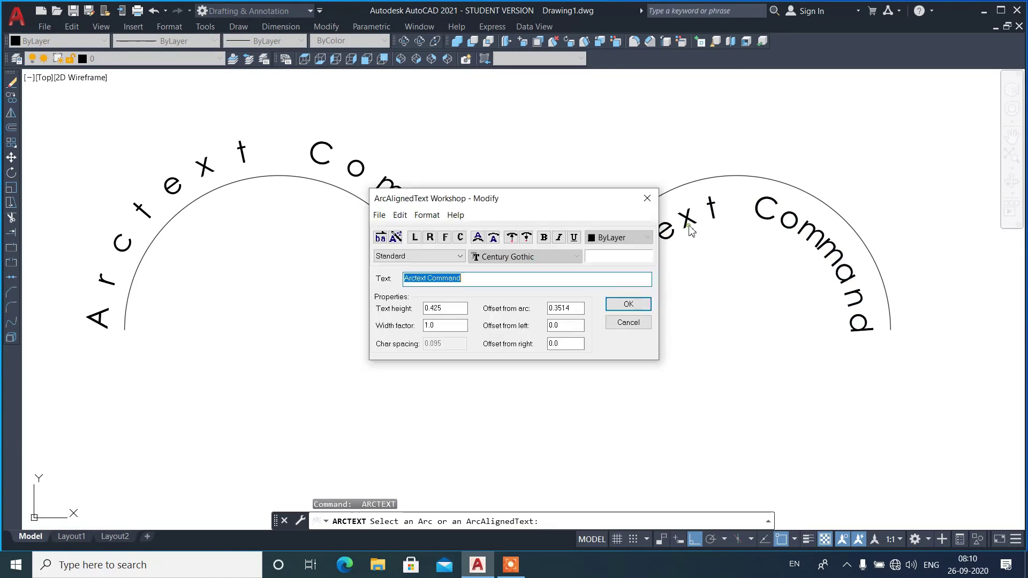
pyautogui.click(478, 239)
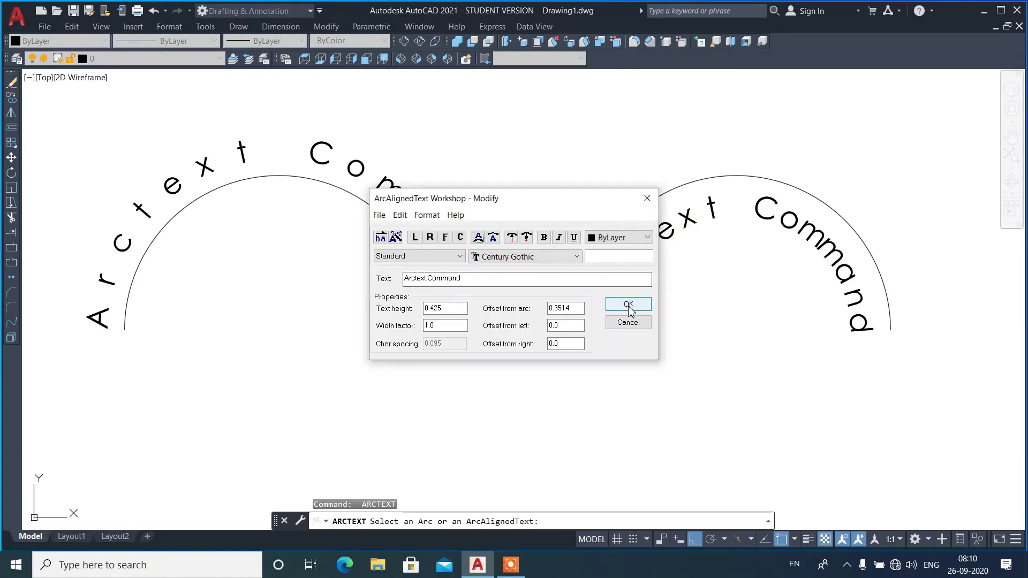
pyautogui.click(629, 306)
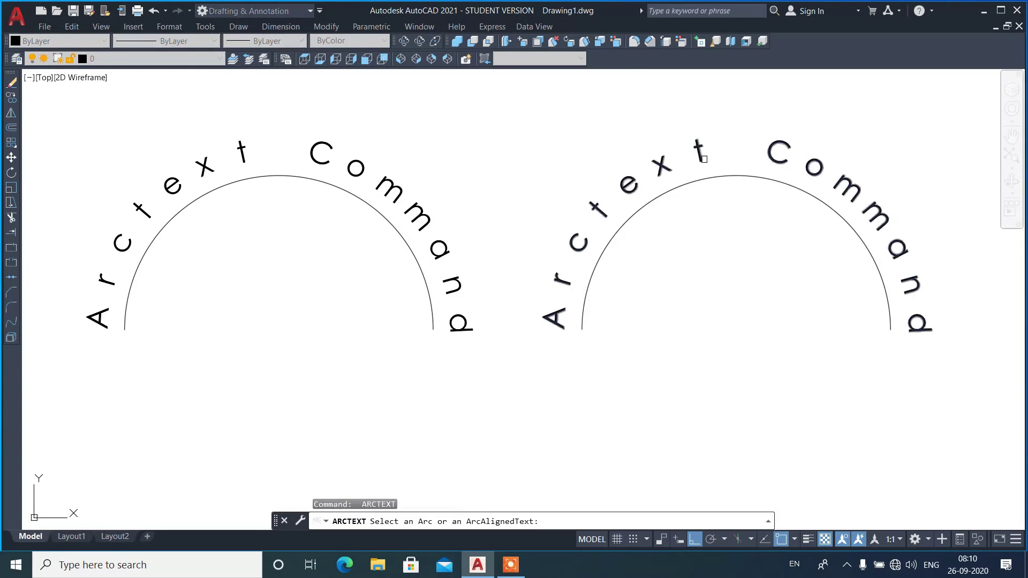
pyautogui.click(702, 155)
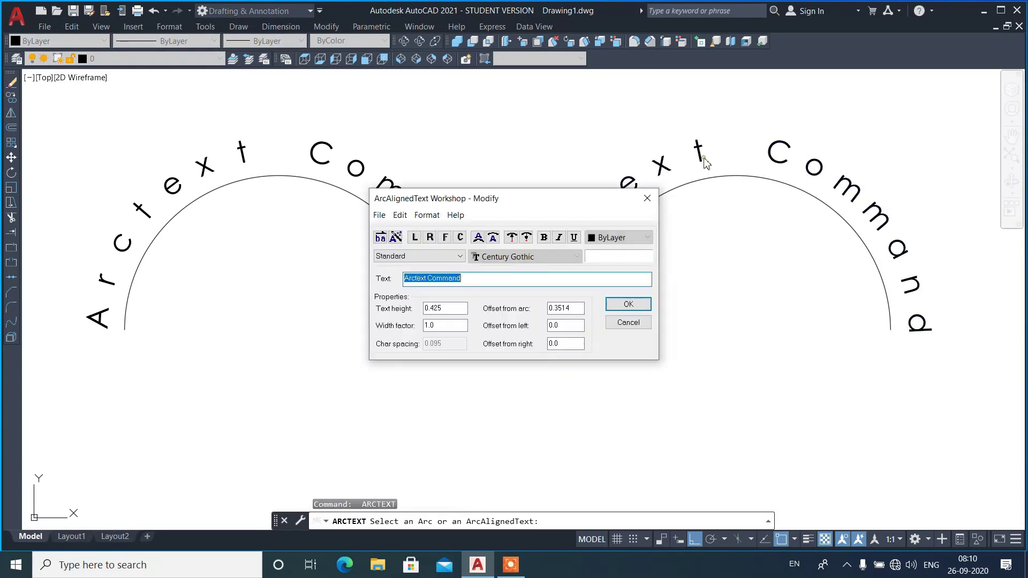
pyautogui.click(528, 242)
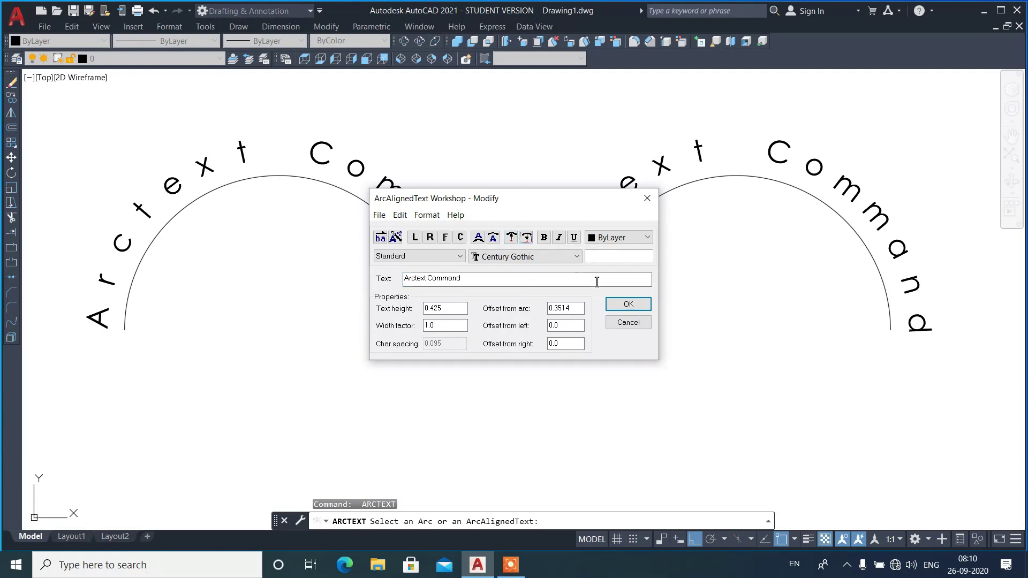
pyautogui.click(629, 305)
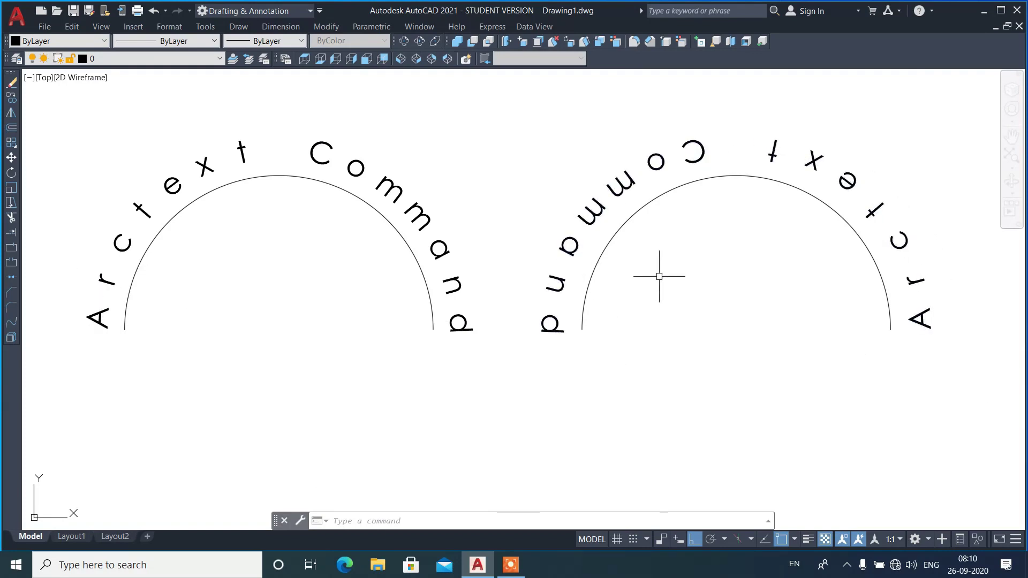
pyautogui.doubleClick(696, 167)
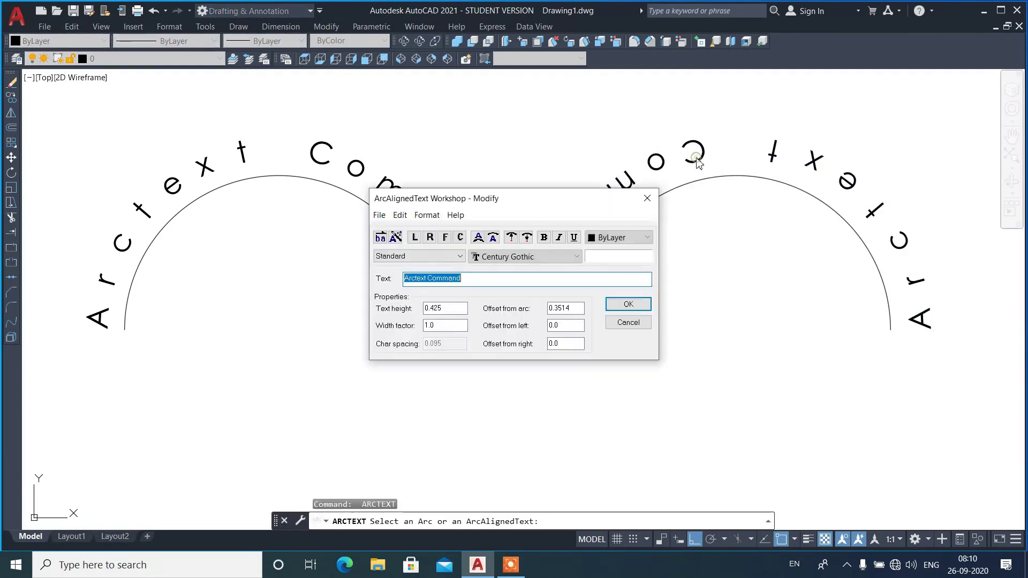
pyautogui.click(511, 242)
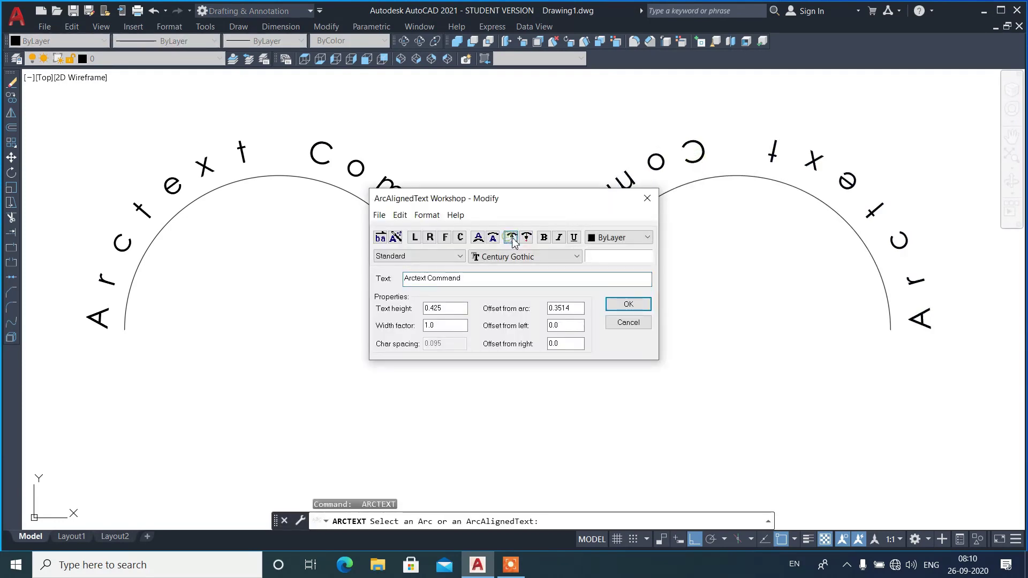
pyautogui.click(629, 305)
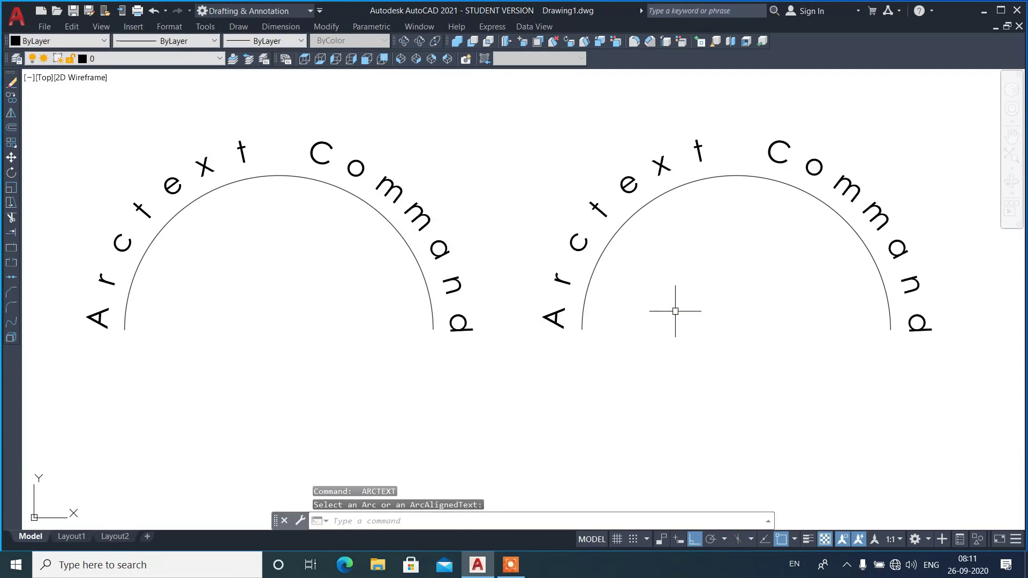
# - Make the right arc's text bold, toggling underline on and back off
pyautogui.press('Return')
pyautogui.click(696, 165)
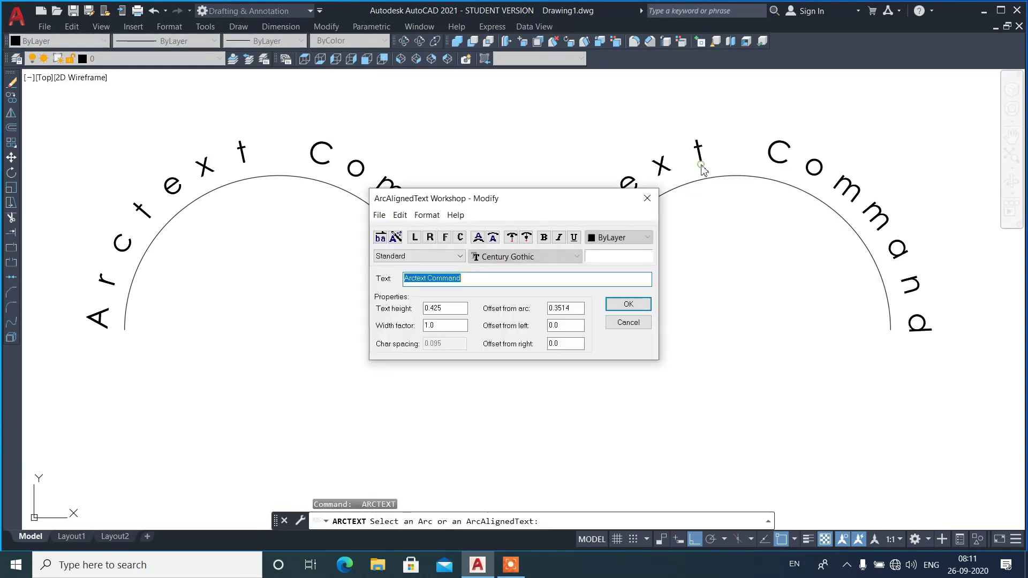
pyautogui.click(545, 239)
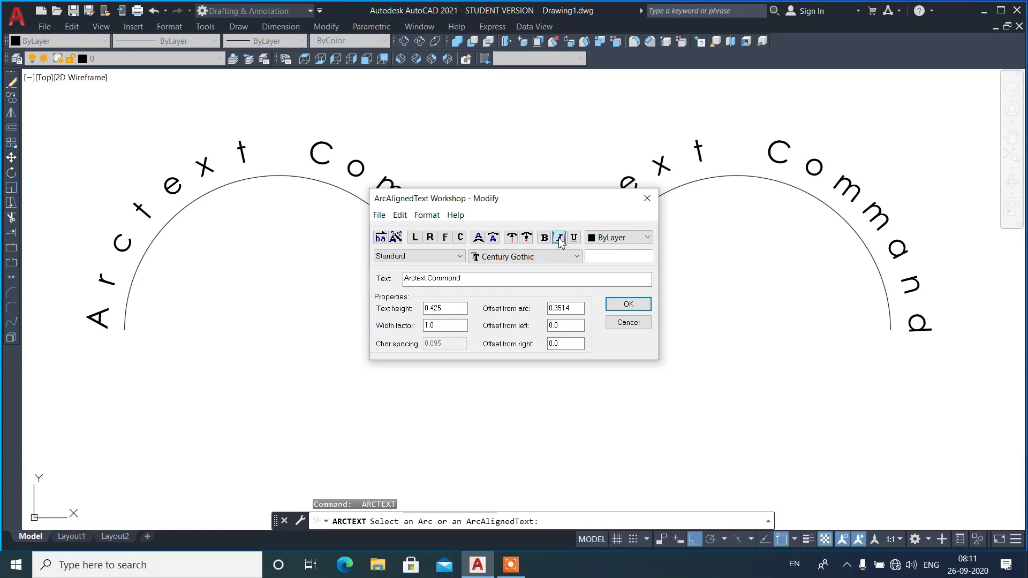
pyautogui.click(627, 306)
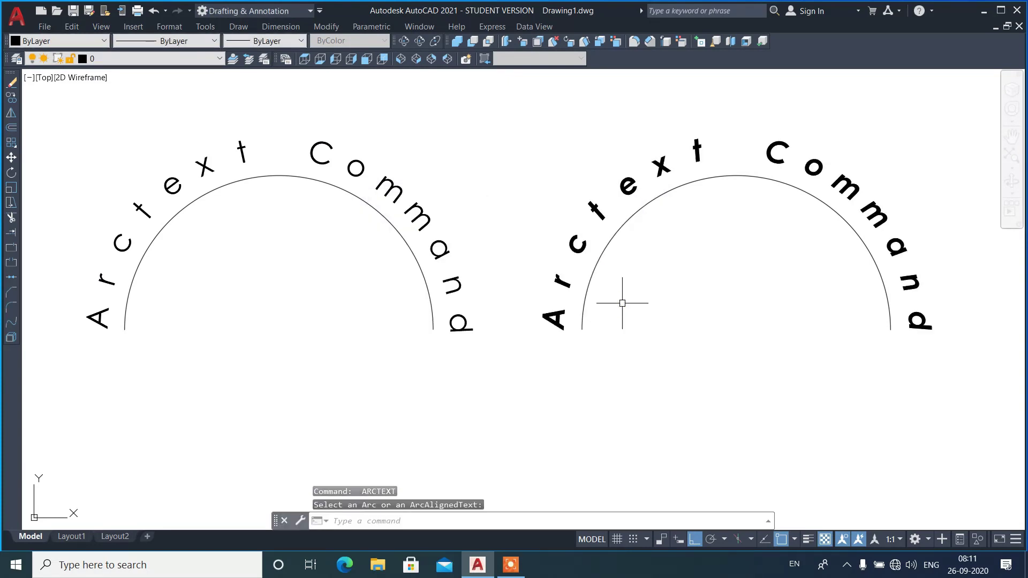
pyautogui.click(691, 166)
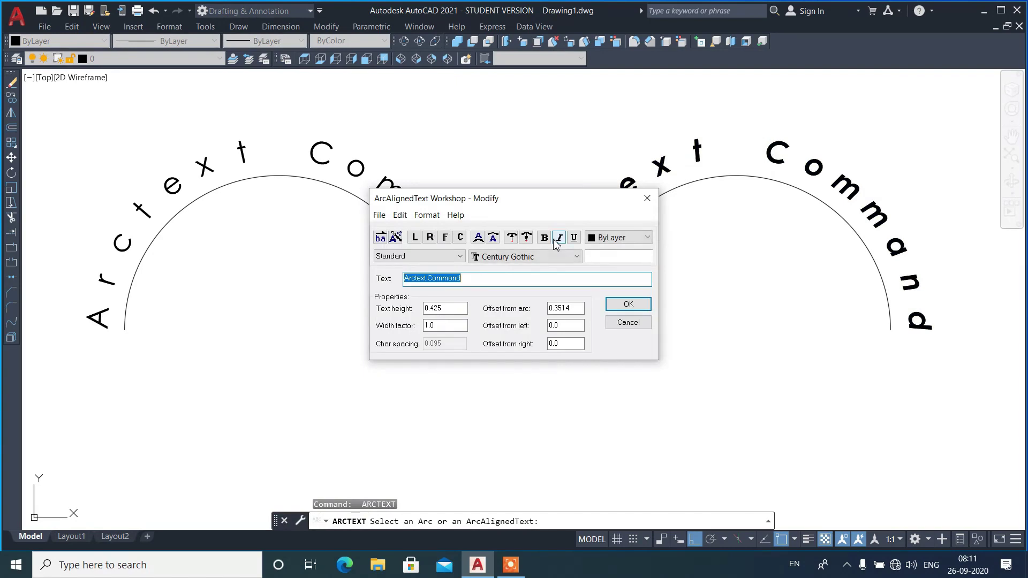
pyautogui.click(573, 238)
pyautogui.click(624, 305)
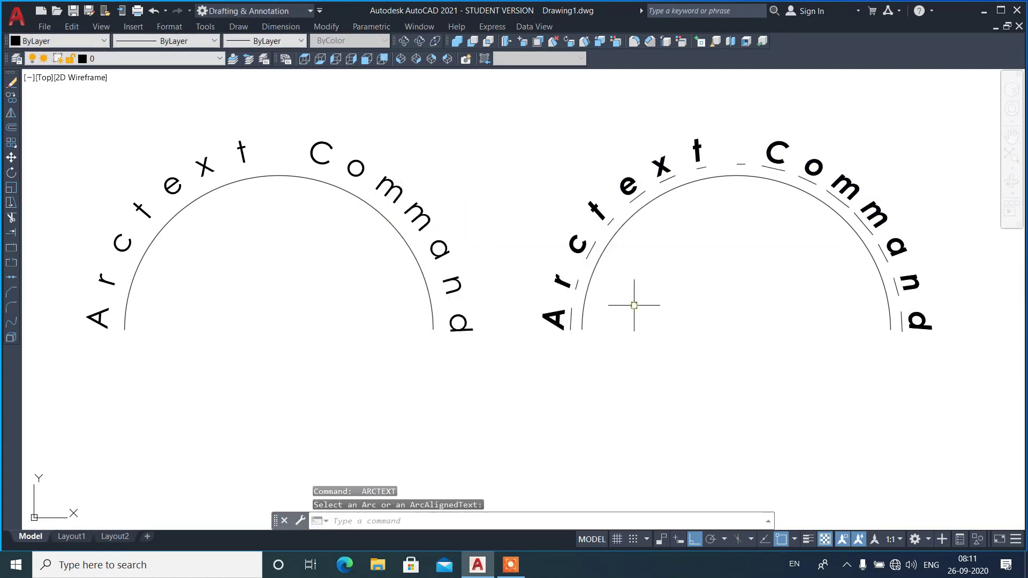
pyautogui.click(680, 199)
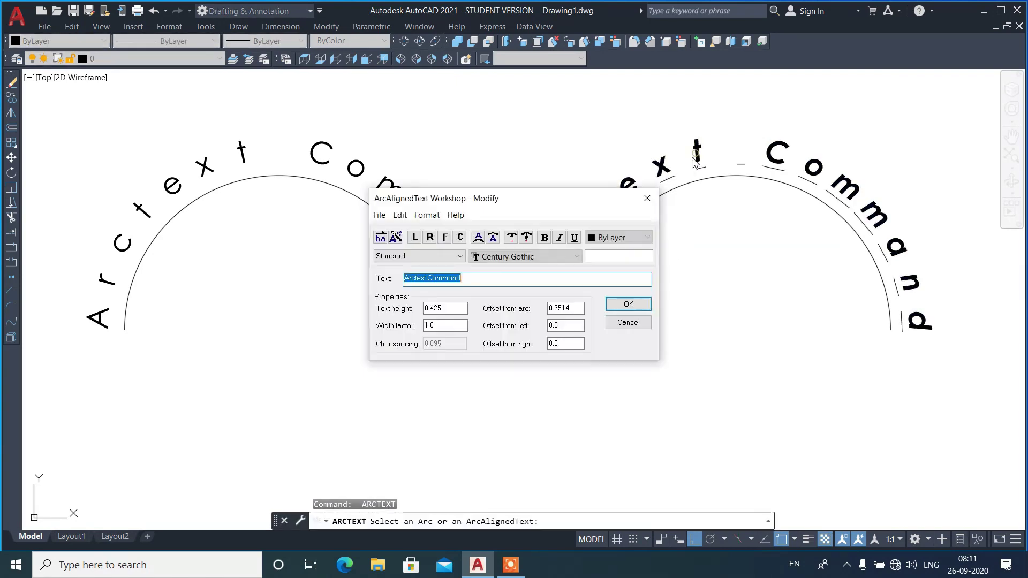
pyautogui.click(560, 237)
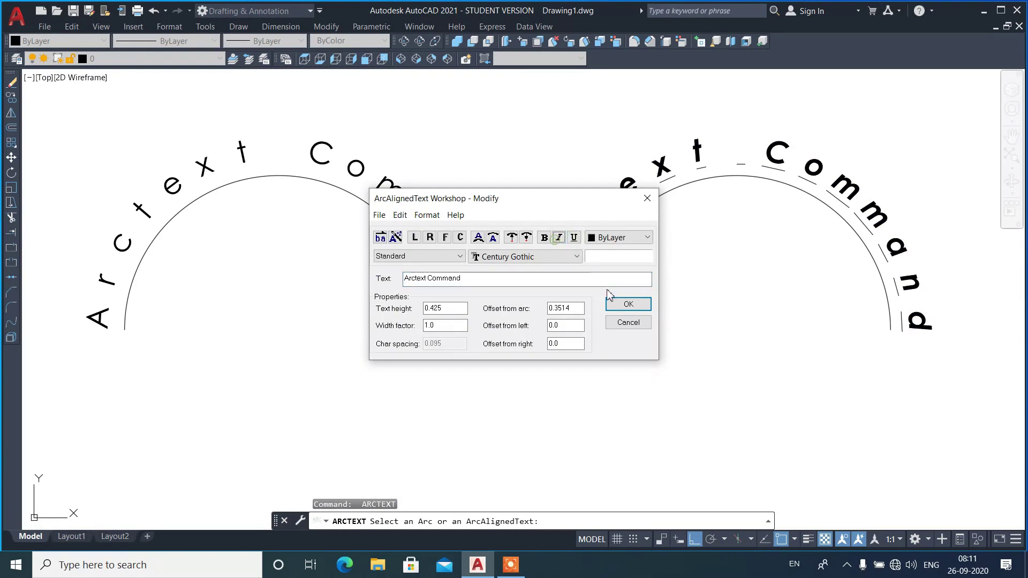
pyautogui.click(624, 304)
# - Colour the right arc's Arctext Command lettering red
pyautogui.press('Return')
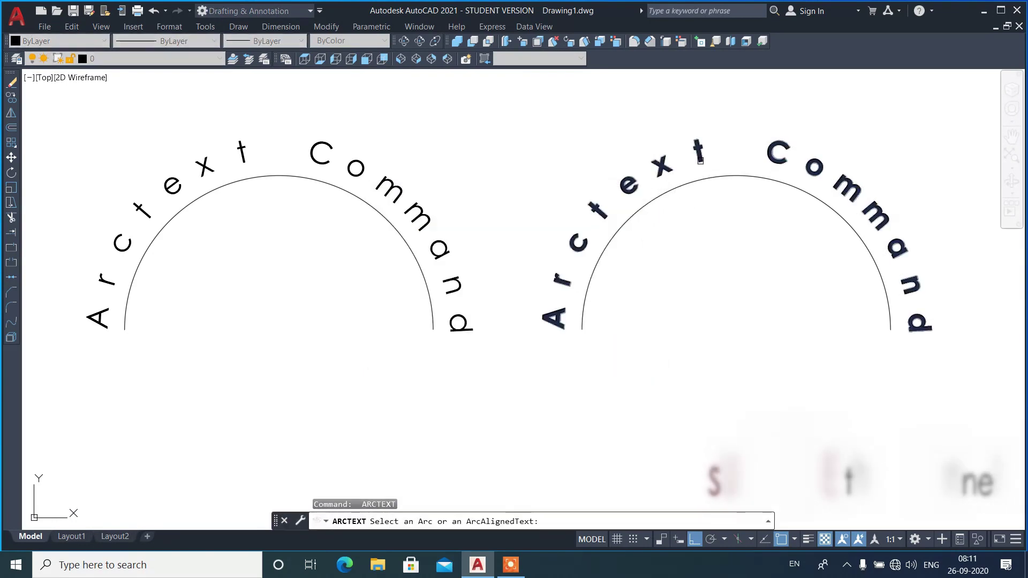
pyautogui.click(693, 174)
pyautogui.click(619, 238)
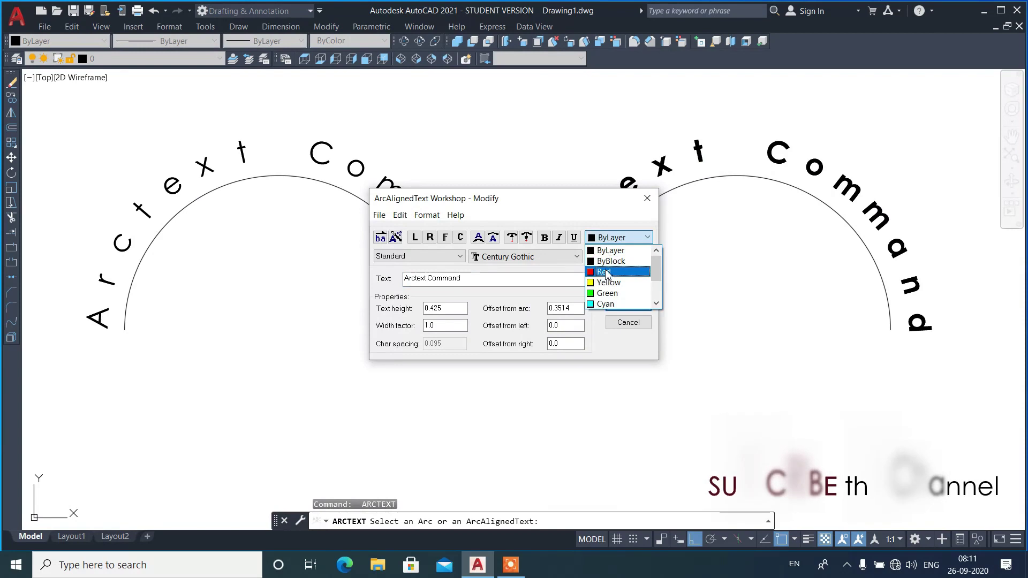
pyautogui.click(604, 271)
pyautogui.click(624, 304)
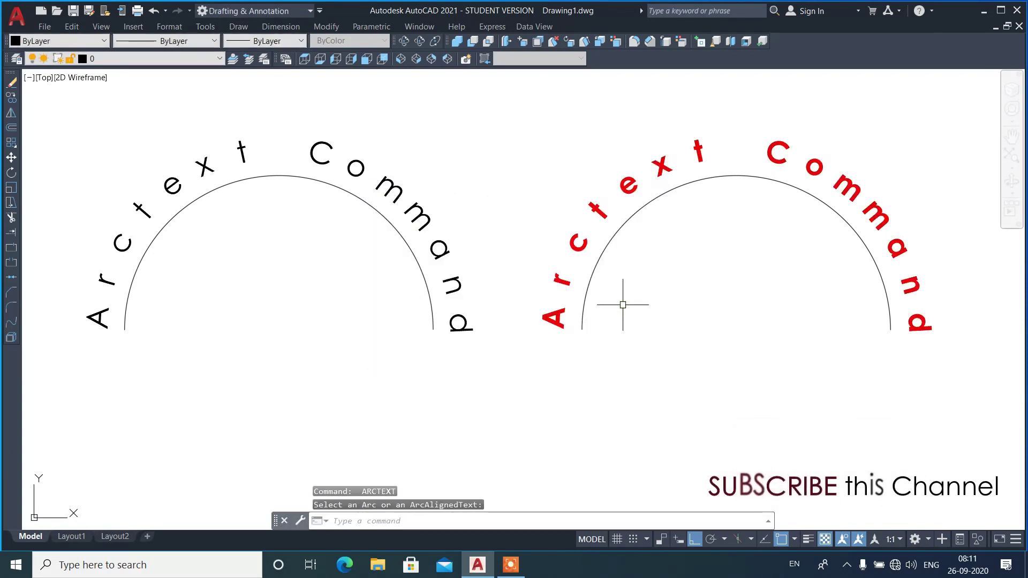
pyautogui.click(668, 182)
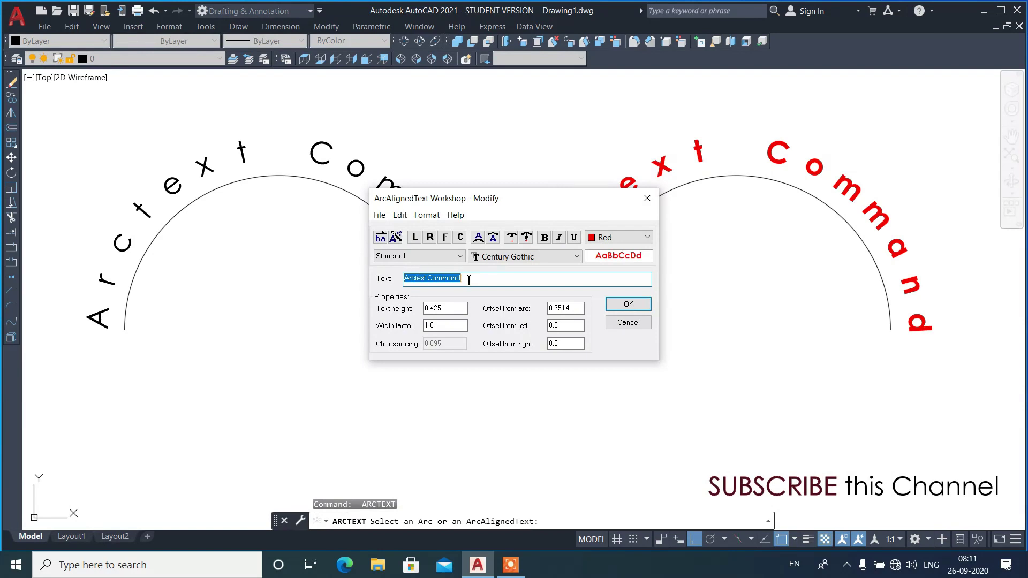
# - Try text heights 0.6 and 0.75 on the red arc text, finally setting 0.4
pyautogui.moveTo(538, 201); pyautogui.dragTo(585, 136)
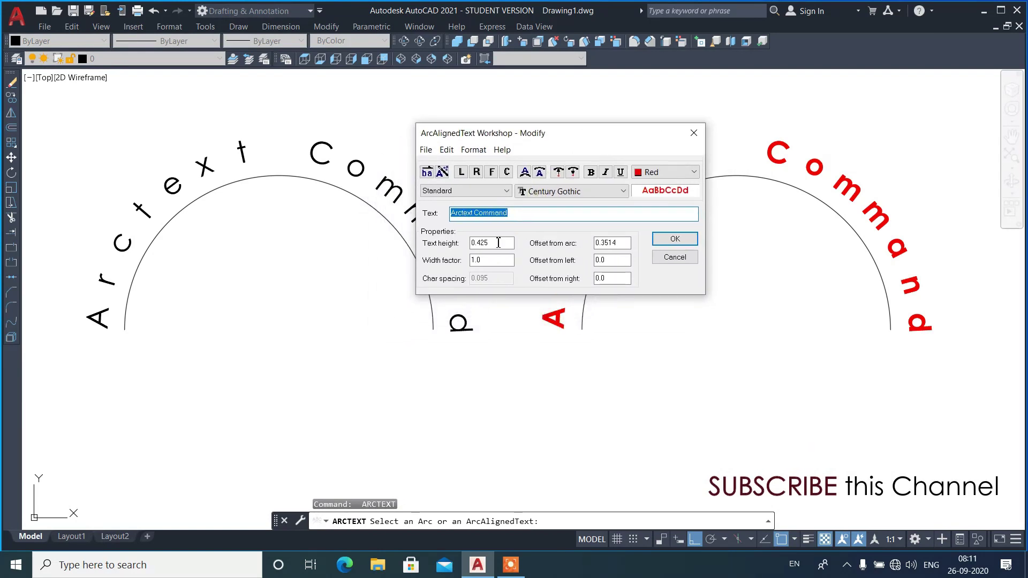
pyautogui.moveTo(489, 243); pyautogui.dragTo(472, 244)
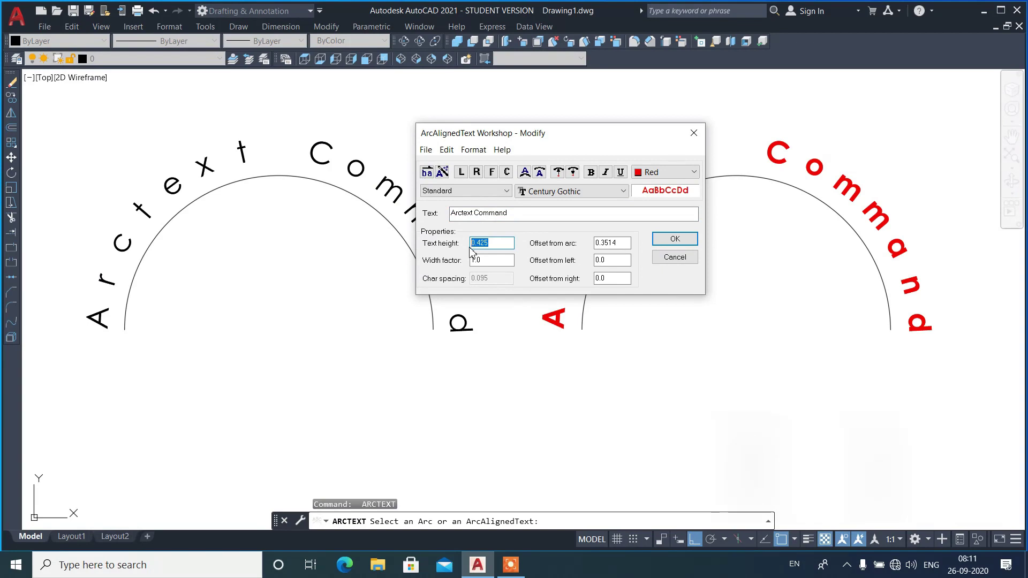
pyautogui.click(666, 241)
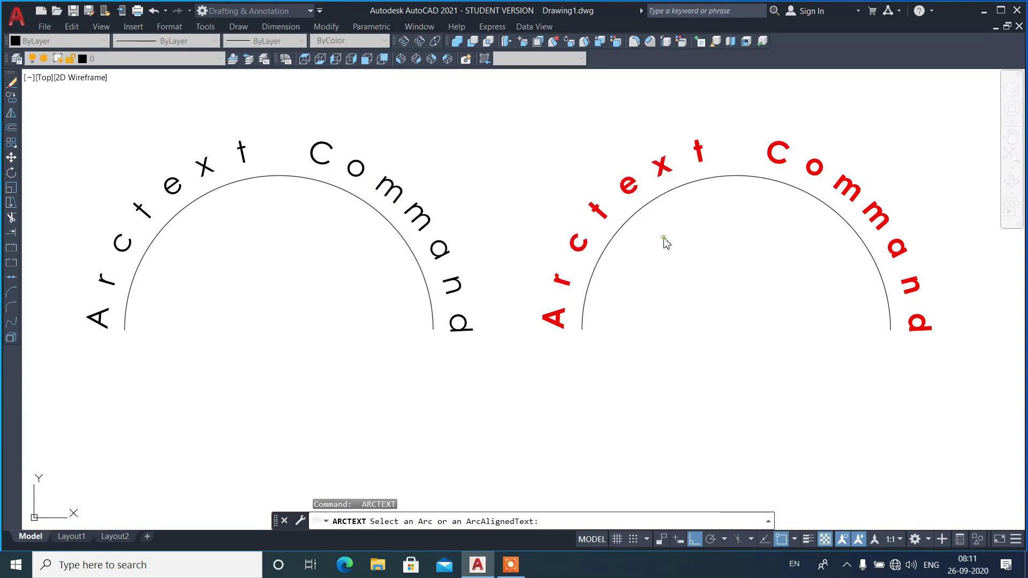
pyautogui.click(684, 196)
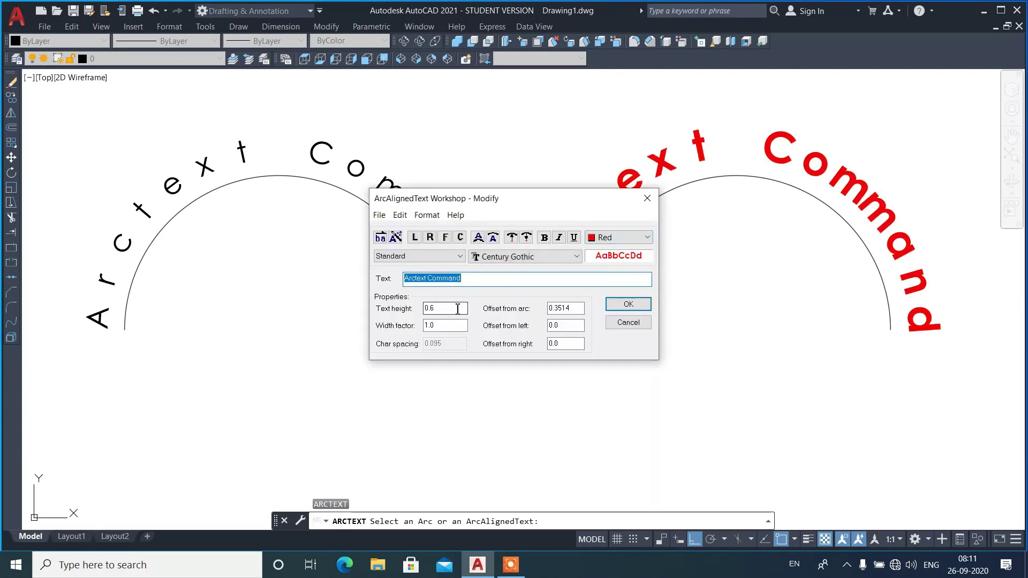
pyautogui.press('Tab')
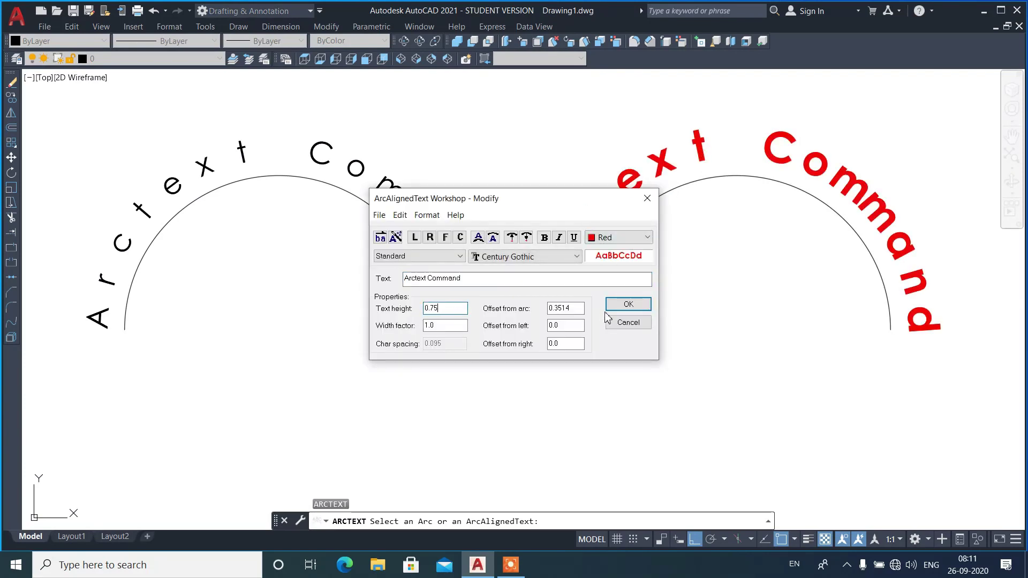
pyautogui.click(615, 309)
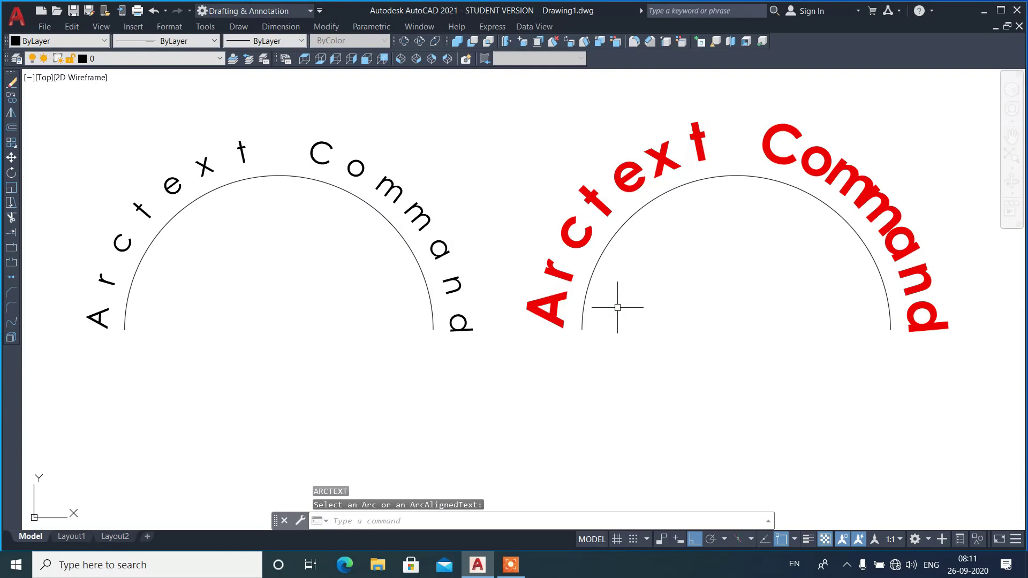
pyautogui.click(706, 163)
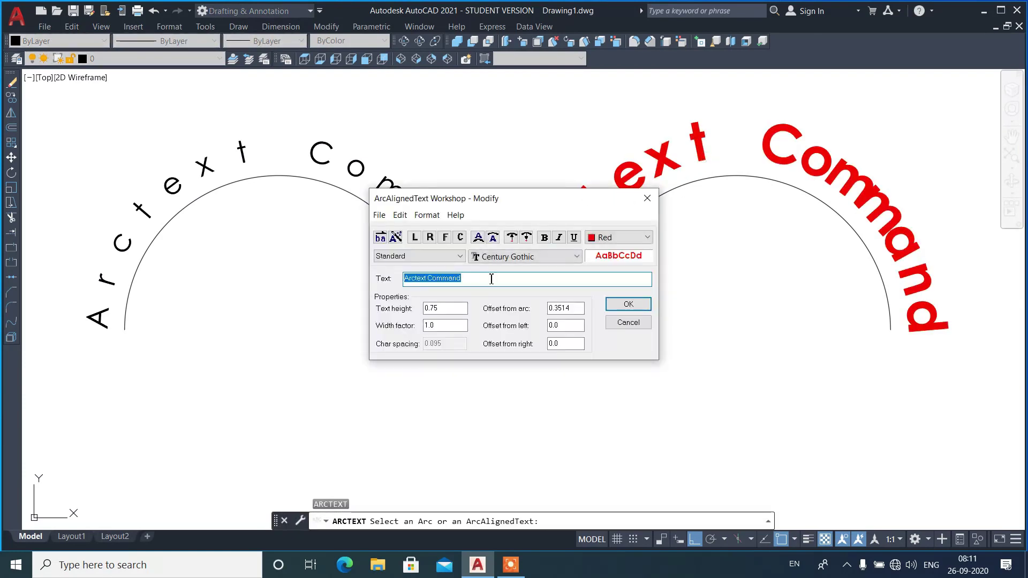
pyautogui.doubleClick(451, 308)
pyautogui.write('0.4')
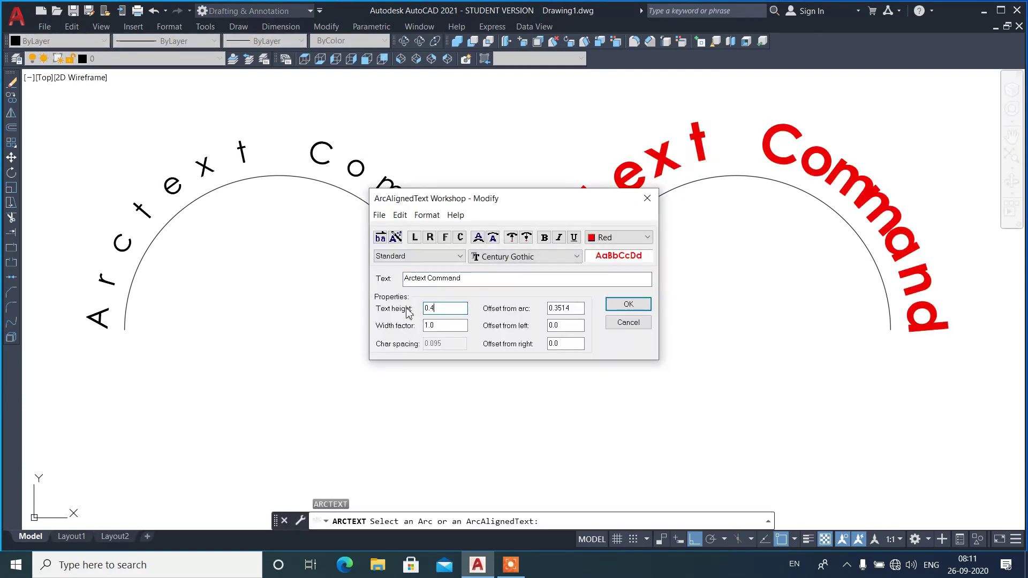
pyautogui.click(629, 305)
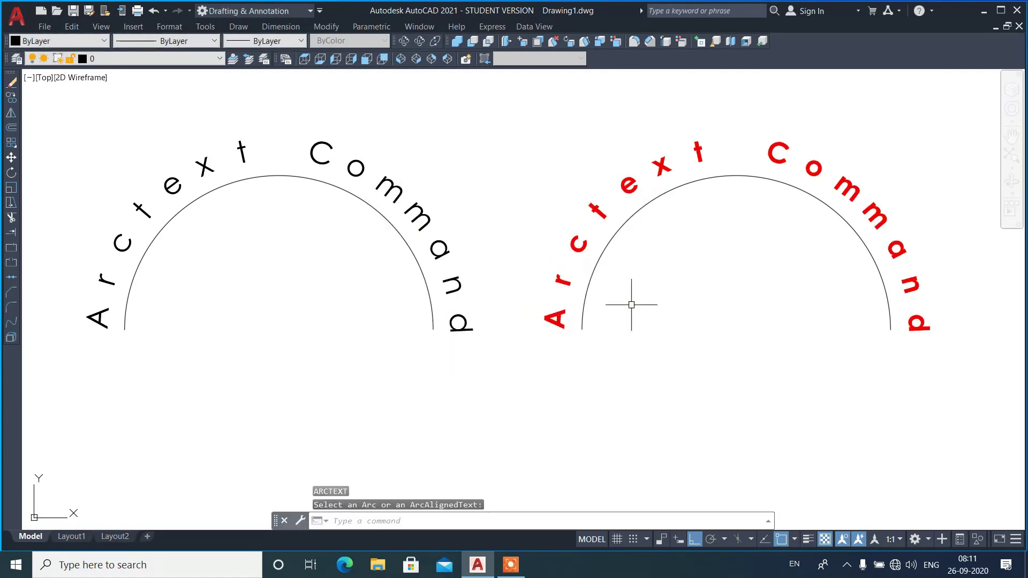
# - Try arc offsets of 0.1 and 0 for the red text, ending with 0.1
pyautogui.click(578, 243)
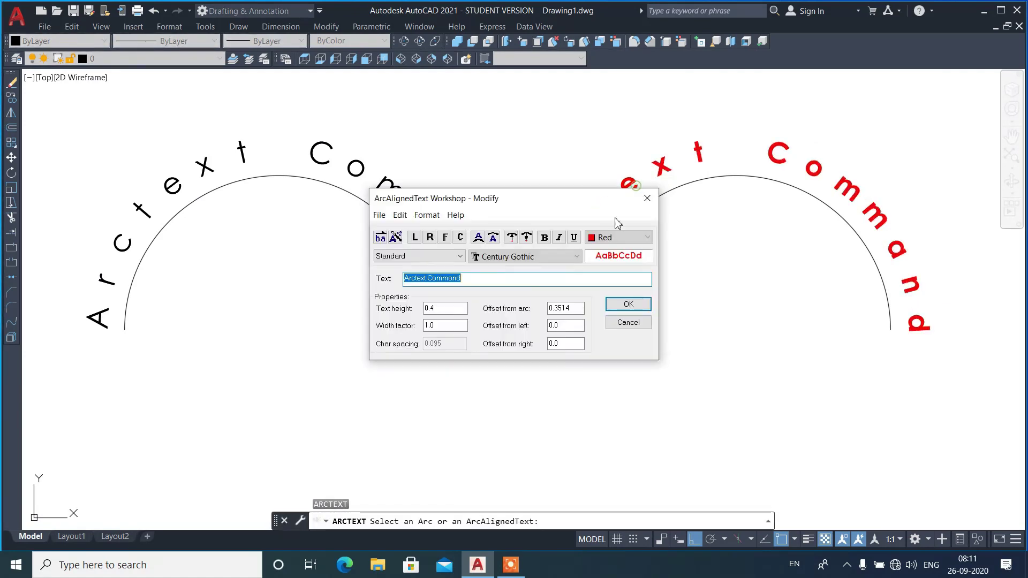
pyautogui.doubleClick(559, 309)
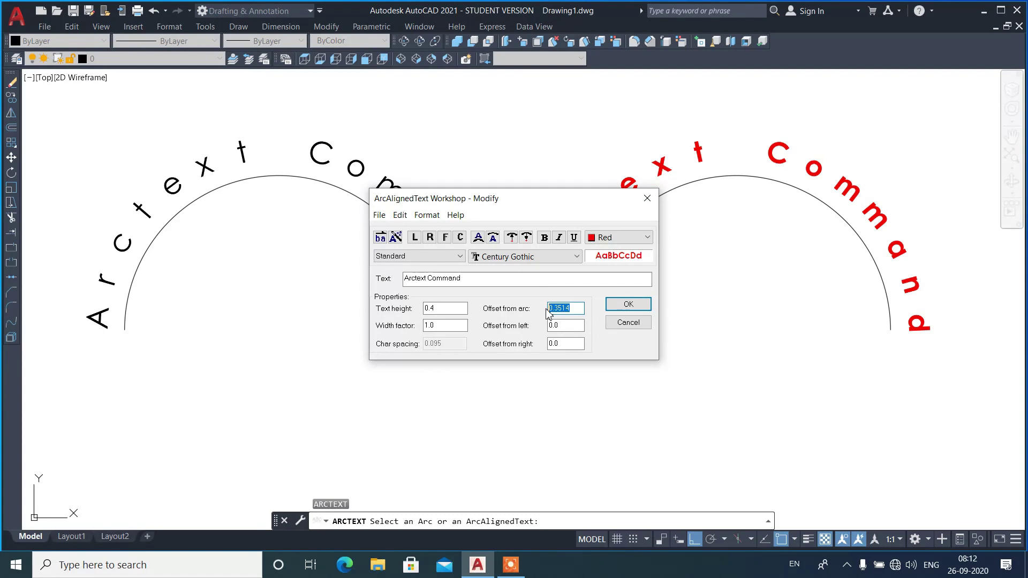
pyautogui.write('0.1')
pyautogui.click(622, 304)
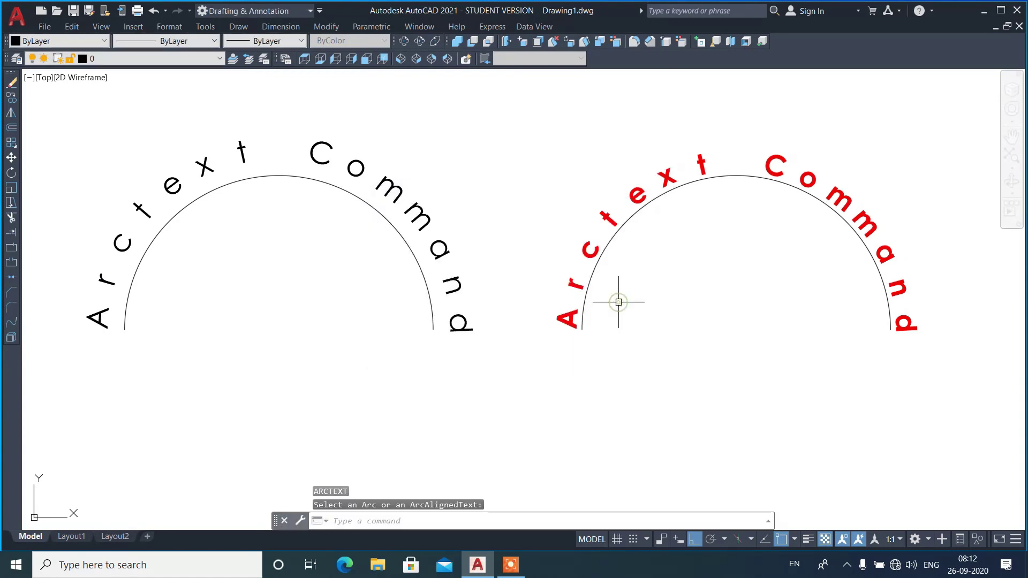
pyautogui.scroll(2, 878, 283)
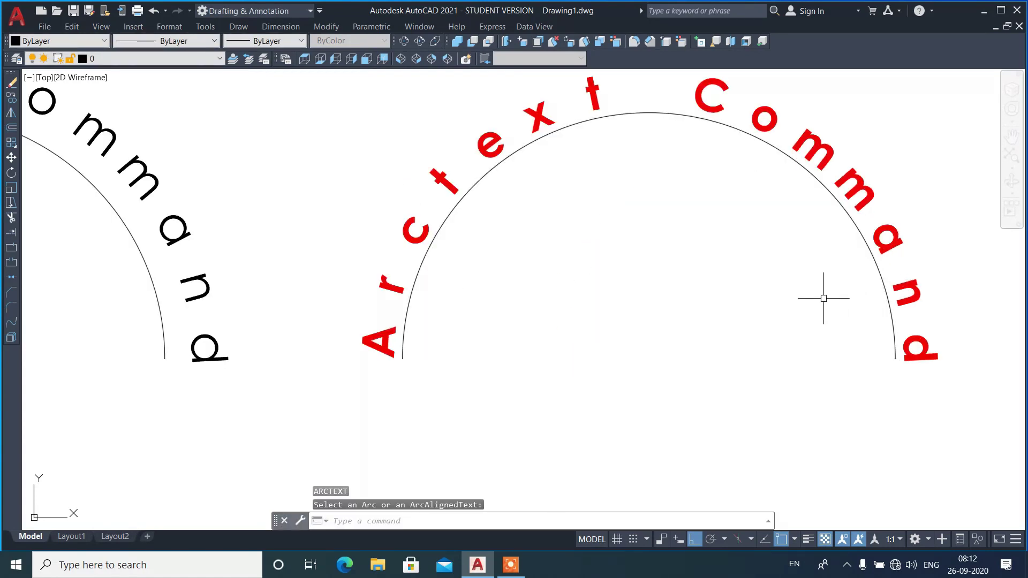
pyautogui.press('Return')
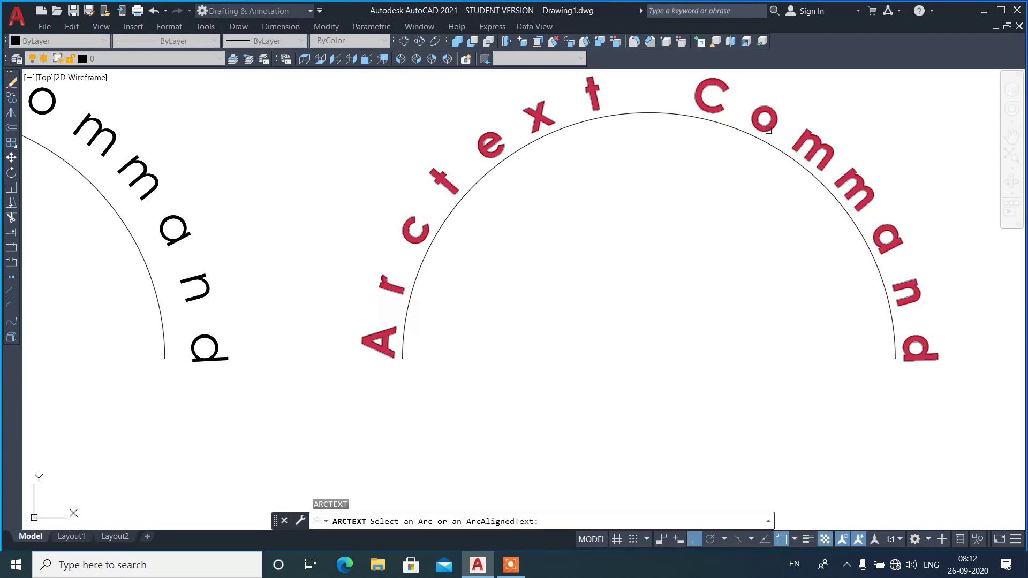
pyautogui.click(811, 151)
pyautogui.click(563, 309)
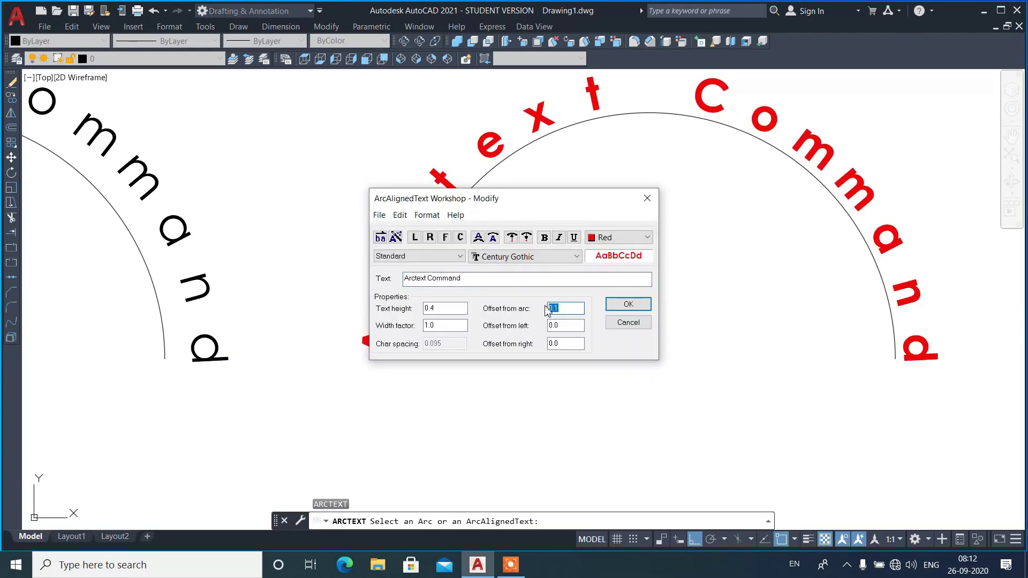
pyautogui.write('0')
pyautogui.click(614, 312)
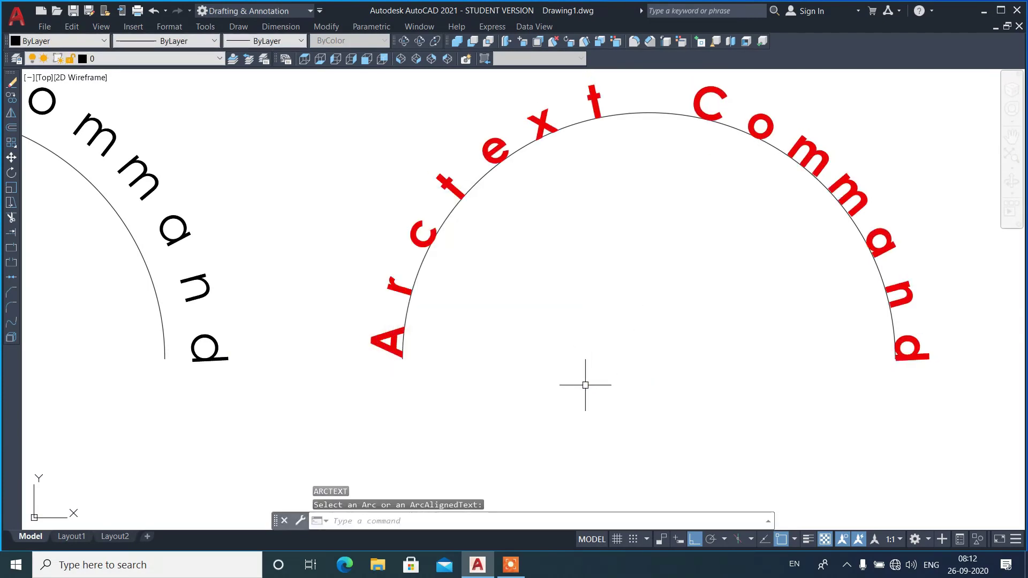
pyautogui.scroll(-2, 587, 387)
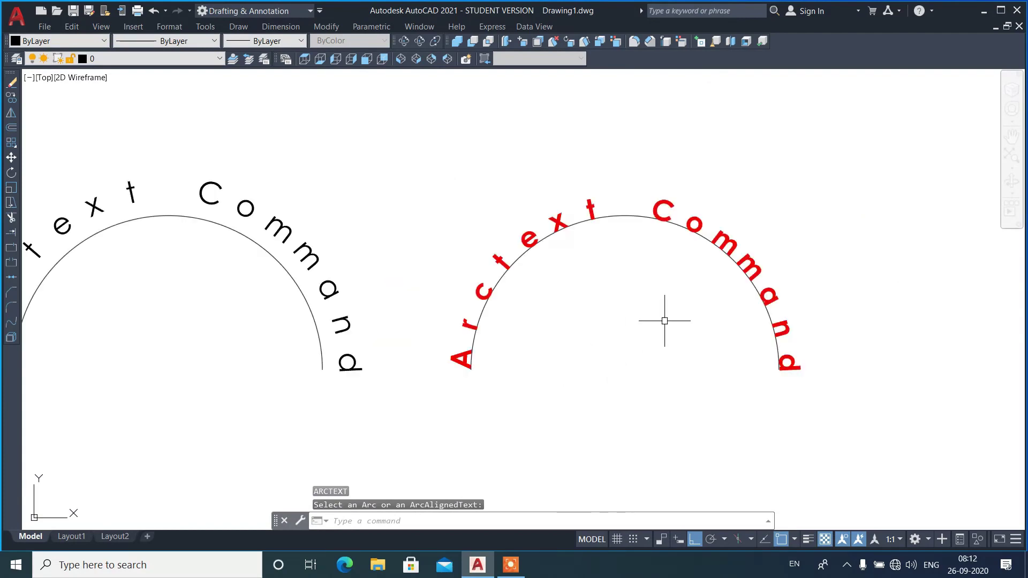
pyautogui.click(672, 206)
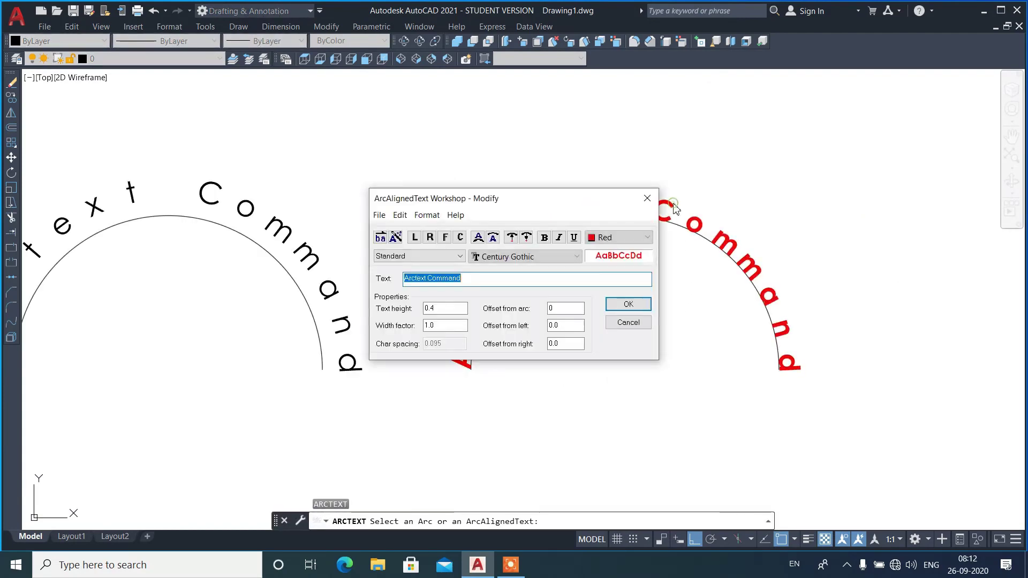
pyautogui.doubleClick(561, 310)
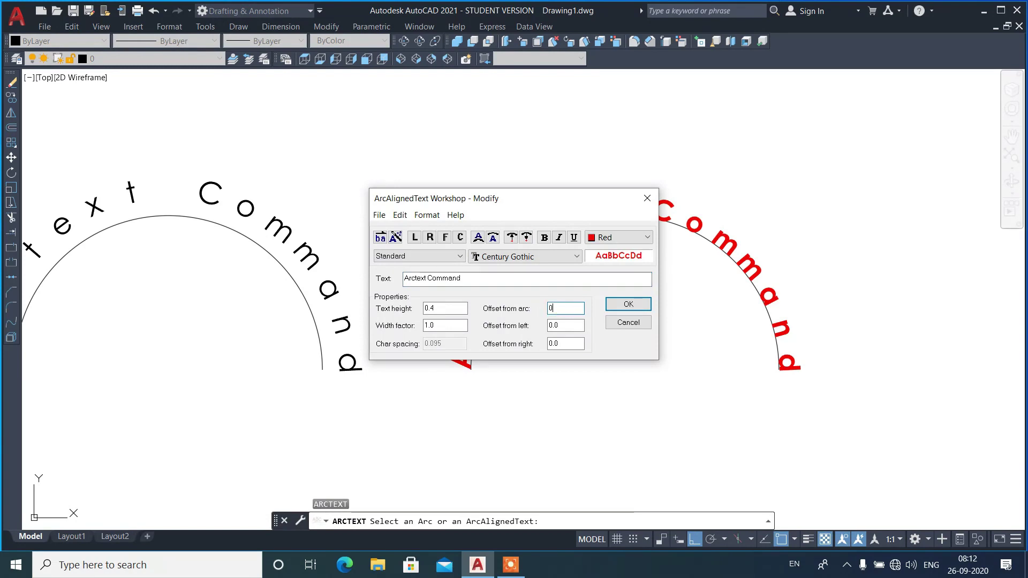
pyautogui.write('.1')
pyautogui.click(629, 310)
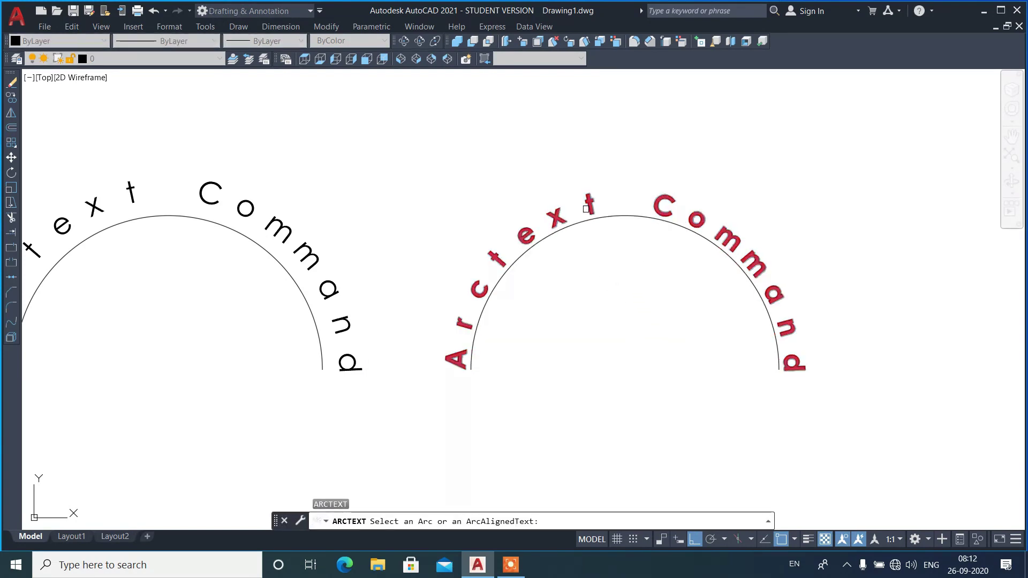
# - Apply a 0.5 offset from the left end, then from the right end, to the red arc text
pyautogui.click(590, 206)
pyautogui.doubleClick(567, 325)
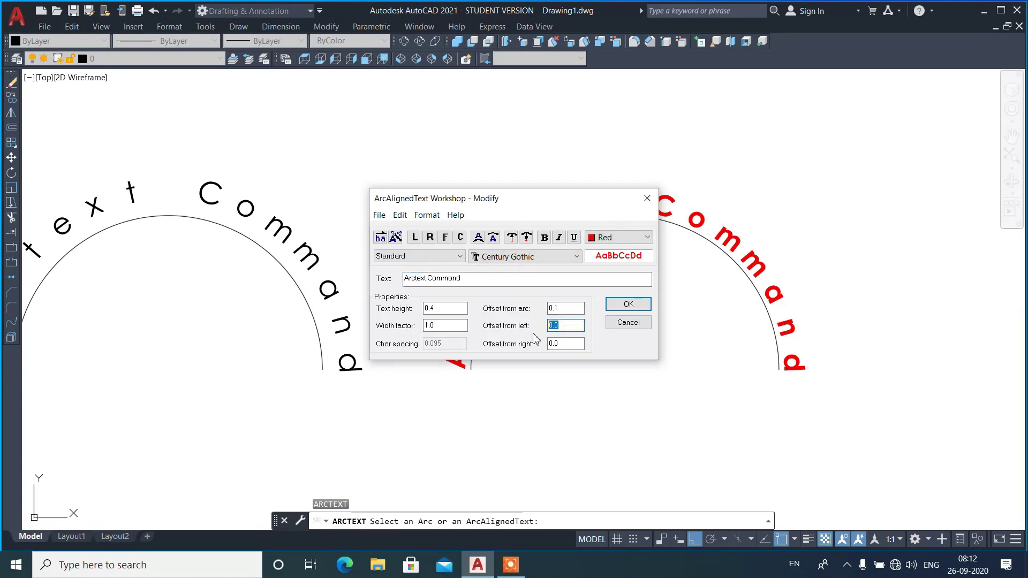
pyautogui.click(624, 310)
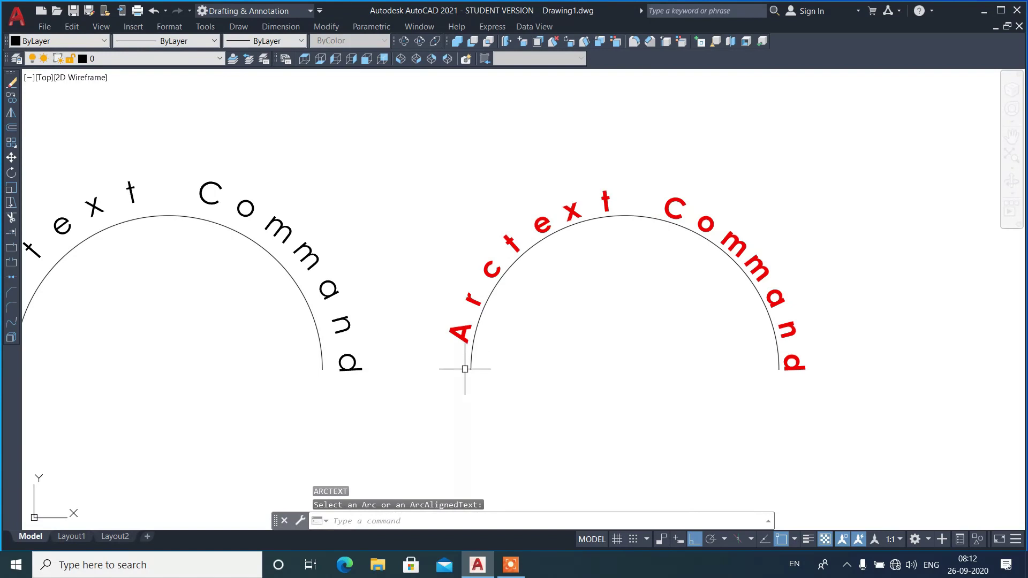
pyautogui.click(597, 221)
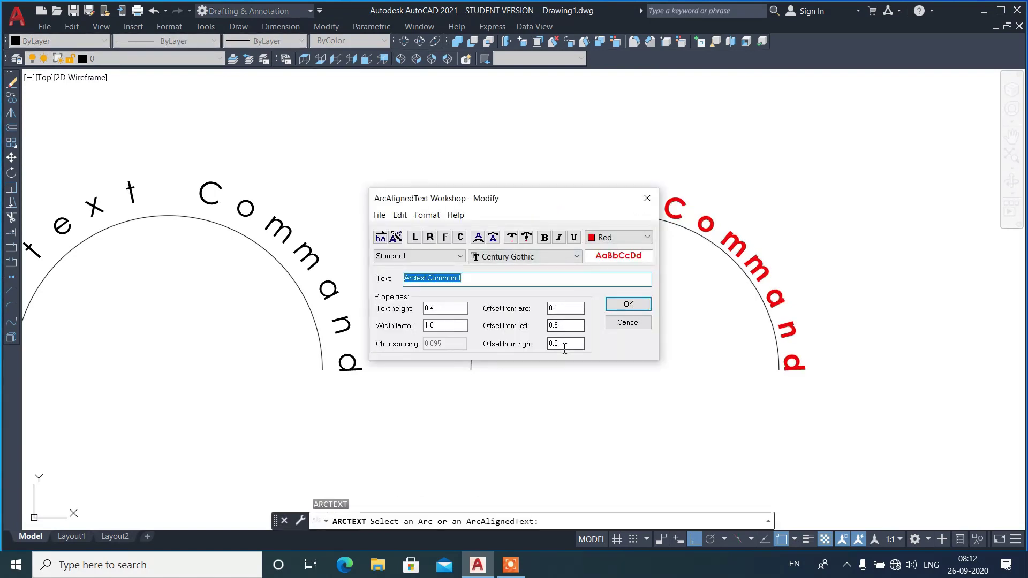
pyautogui.doubleClick(565, 347)
pyautogui.write('0.5')
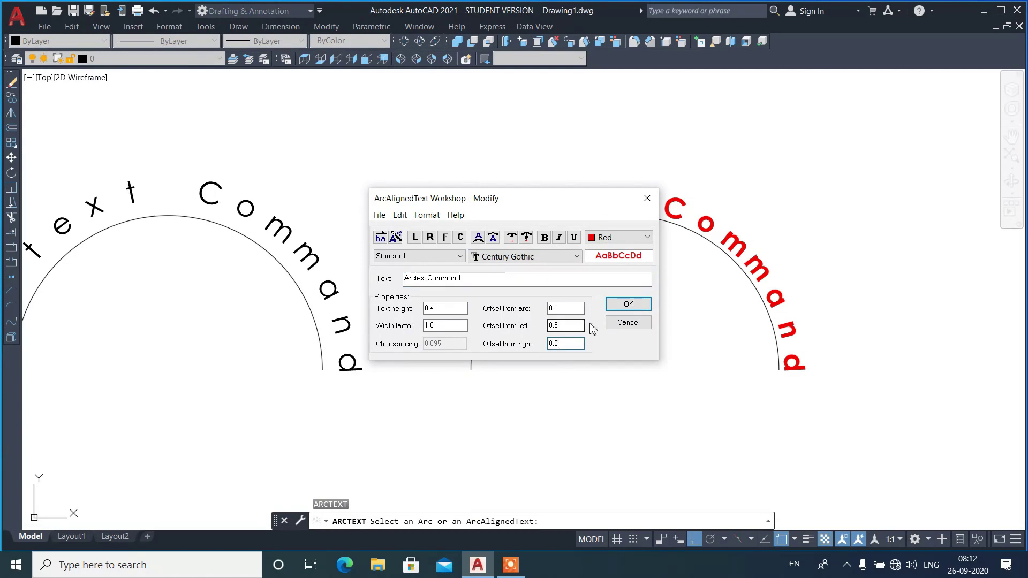
pyautogui.click(624, 305)
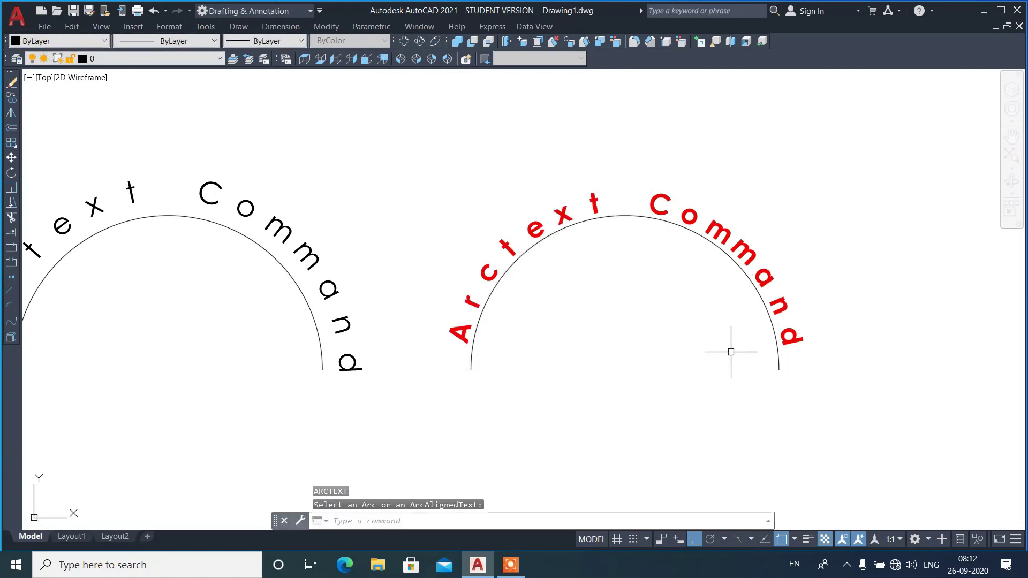
# - Reset both left and right offsets of the red arc text to 0
pyautogui.press('Return')
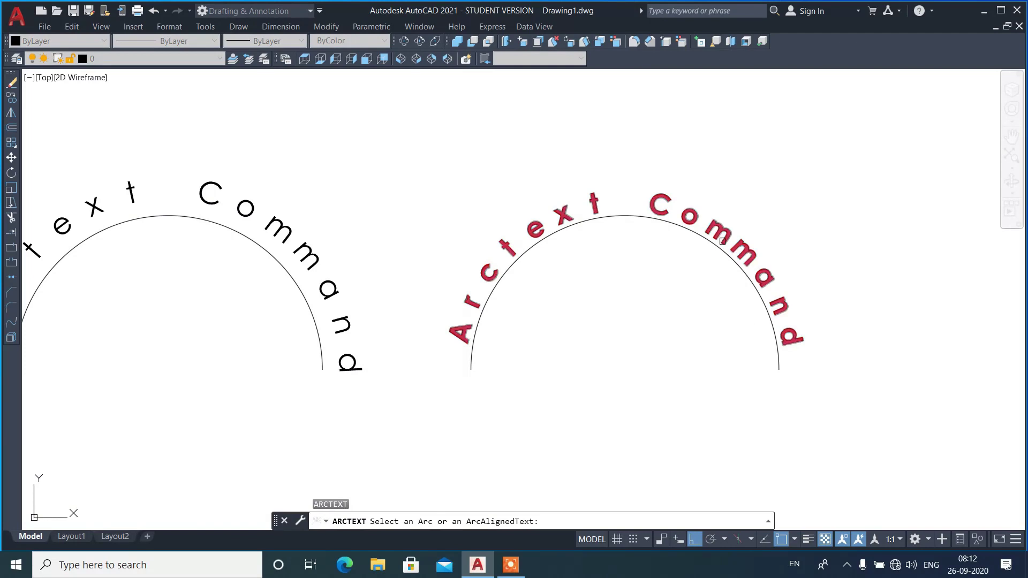
pyautogui.click(731, 250)
pyautogui.doubleClick(568, 327)
pyautogui.click(570, 343)
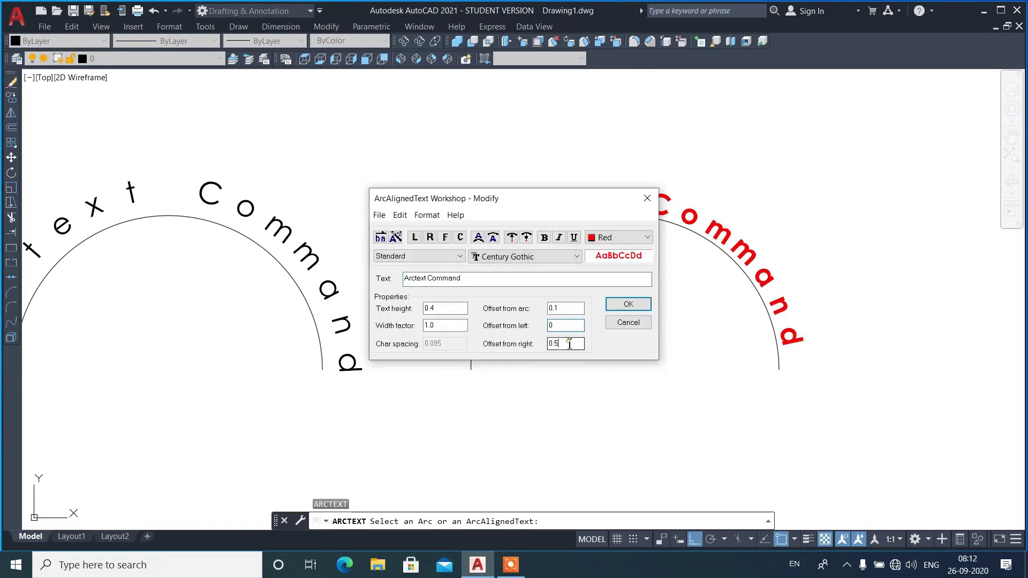
pyautogui.click(642, 308)
# - Try width factors of 0.5 and then 2 on the red arc text
pyautogui.click(580, 227)
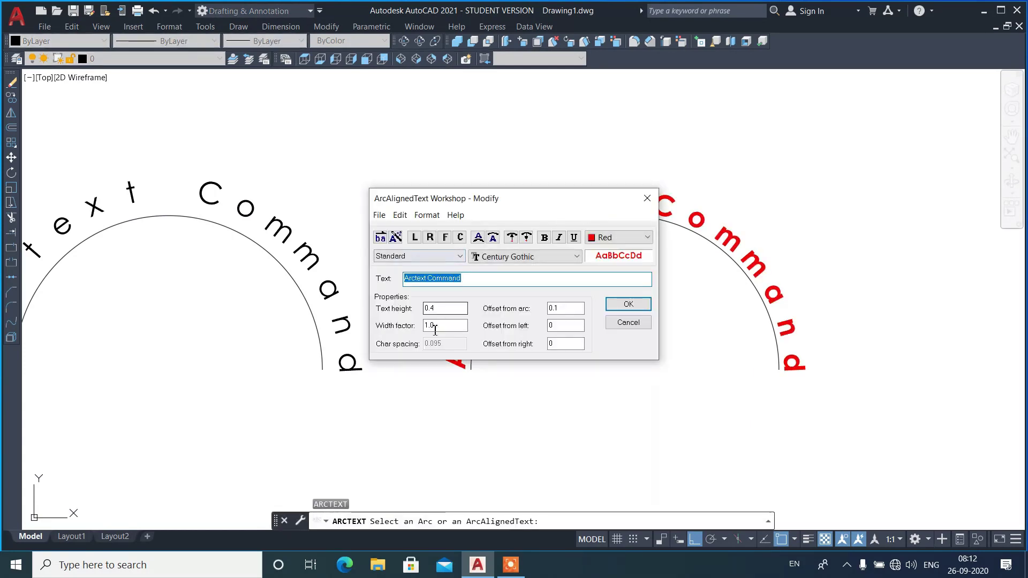
pyautogui.doubleClick(437, 327)
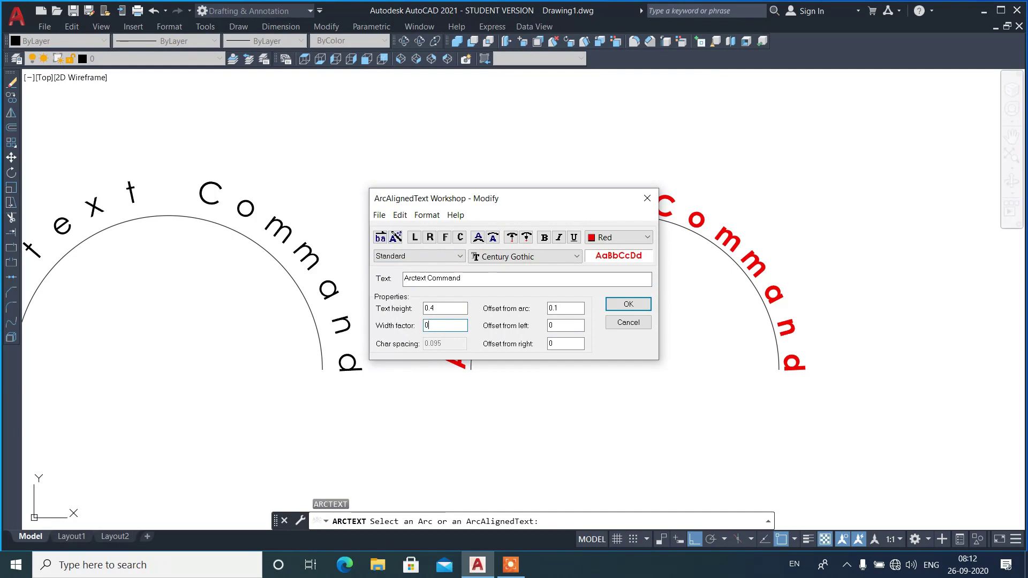
pyautogui.write('.5')
pyautogui.click(624, 304)
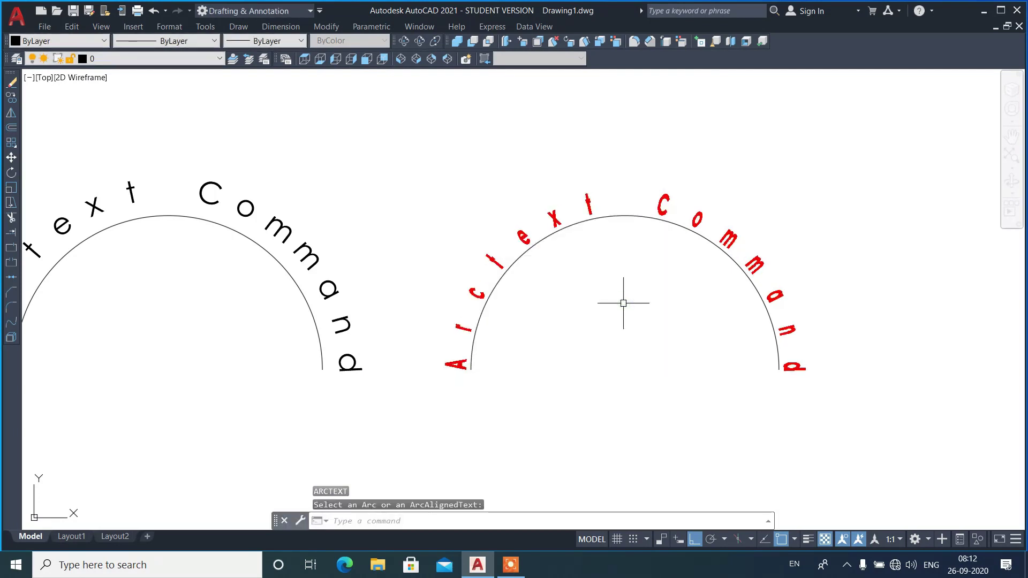
pyautogui.click(589, 212)
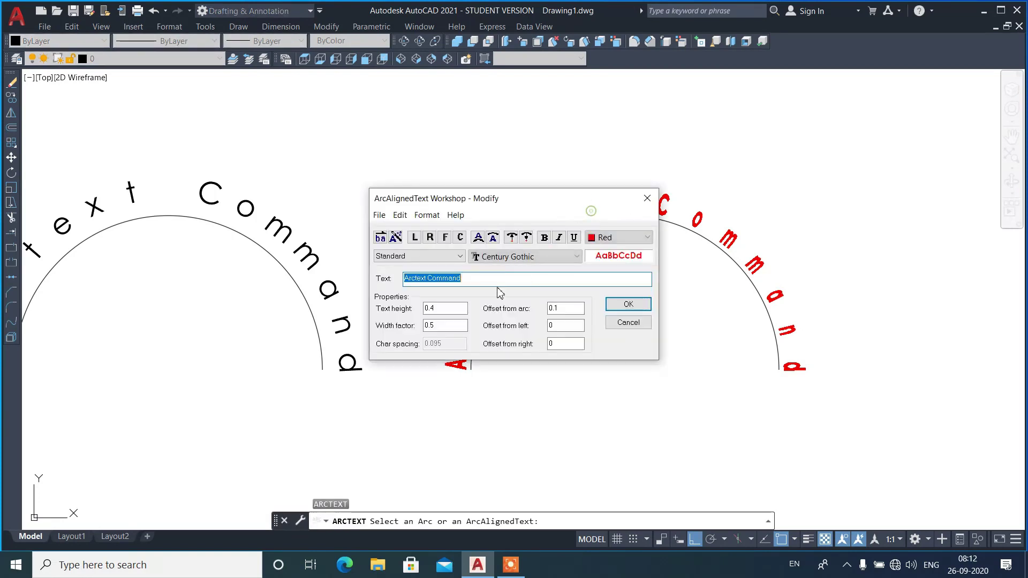
pyautogui.doubleClick(449, 327)
pyautogui.write('2')
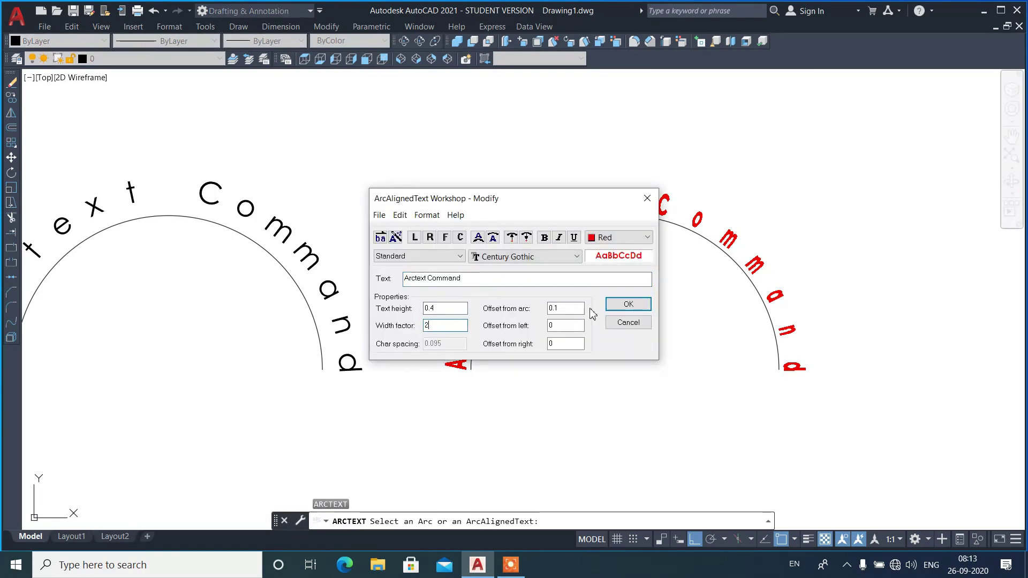
pyautogui.click(625, 304)
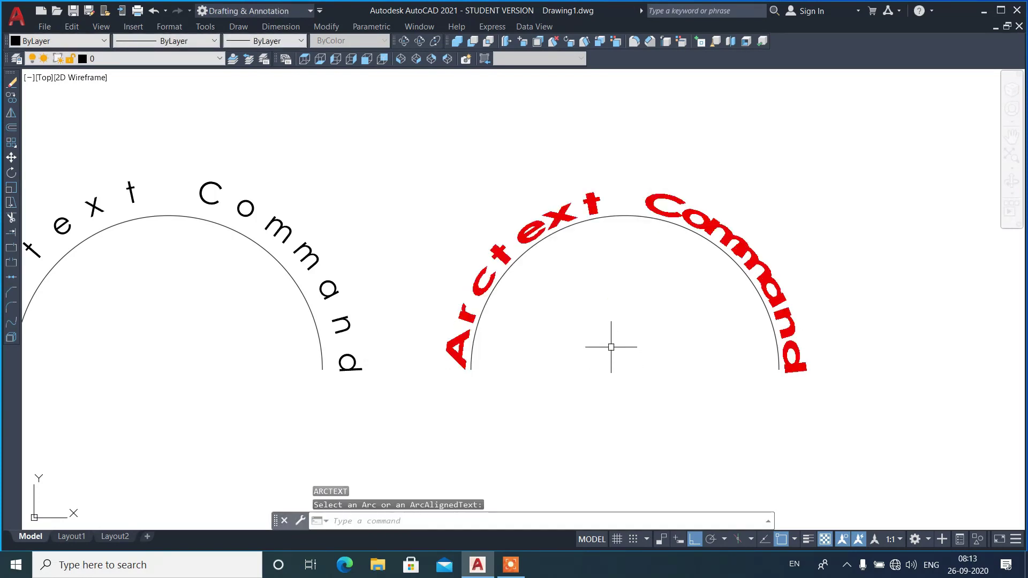
# - Restore the width factor to 1 and reselect the red text for editing
pyautogui.click(592, 204)
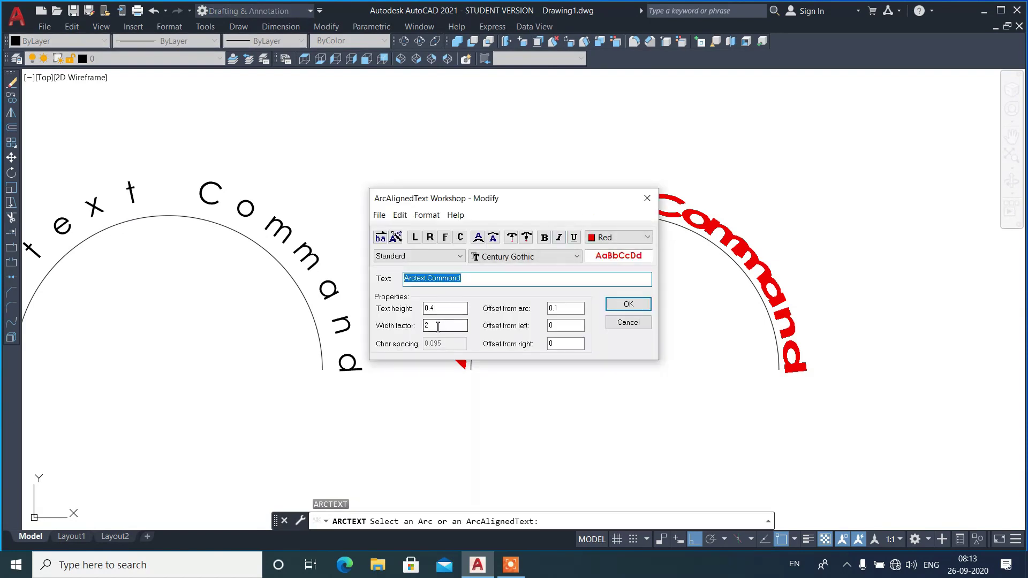
pyautogui.doubleClick(438, 327)
pyautogui.click(613, 304)
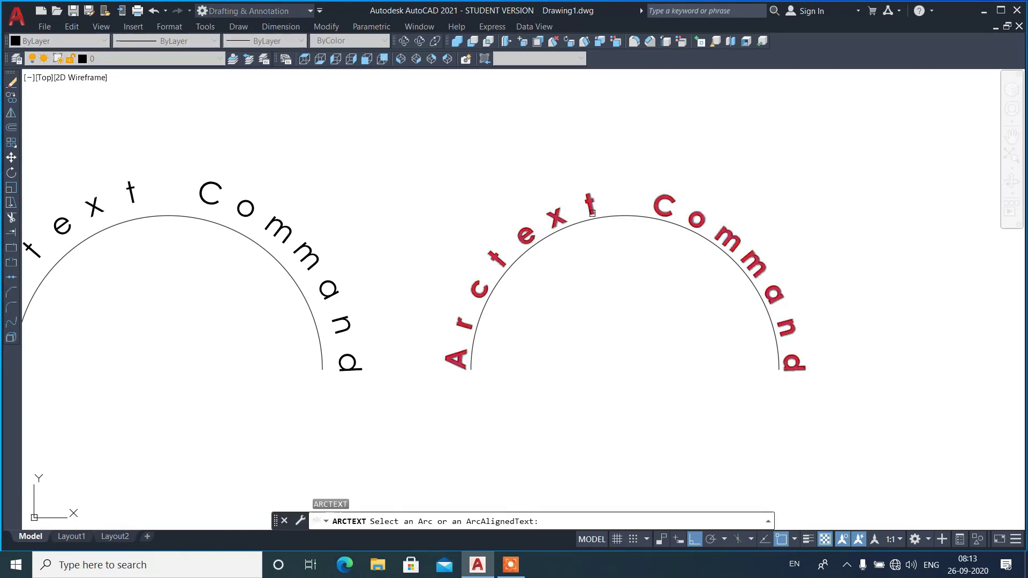
pyautogui.click(606, 239)
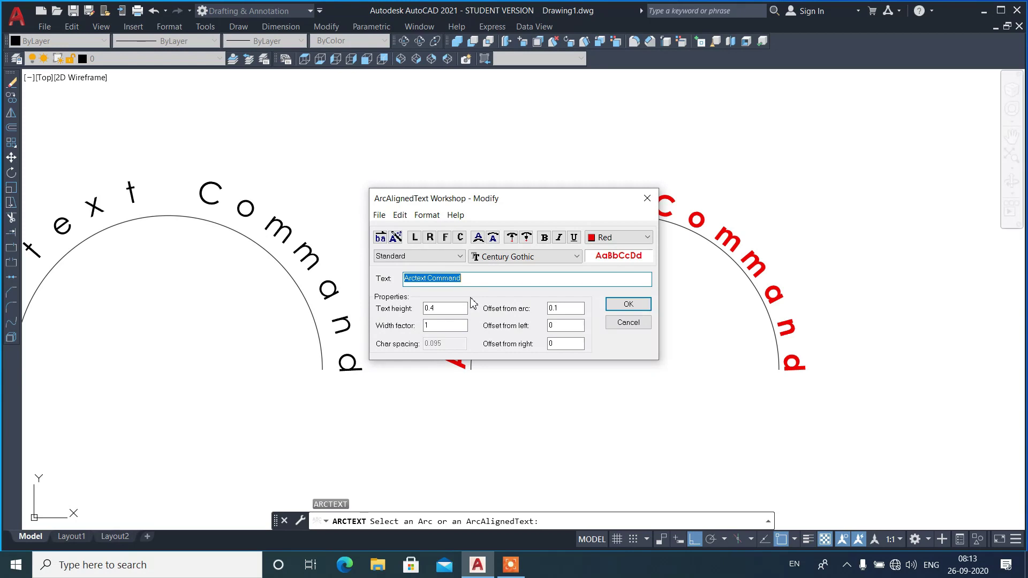
# - Centre the red text along the arc and set its character spacing to 0.1
pyautogui.click(459, 238)
pyautogui.click(628, 303)
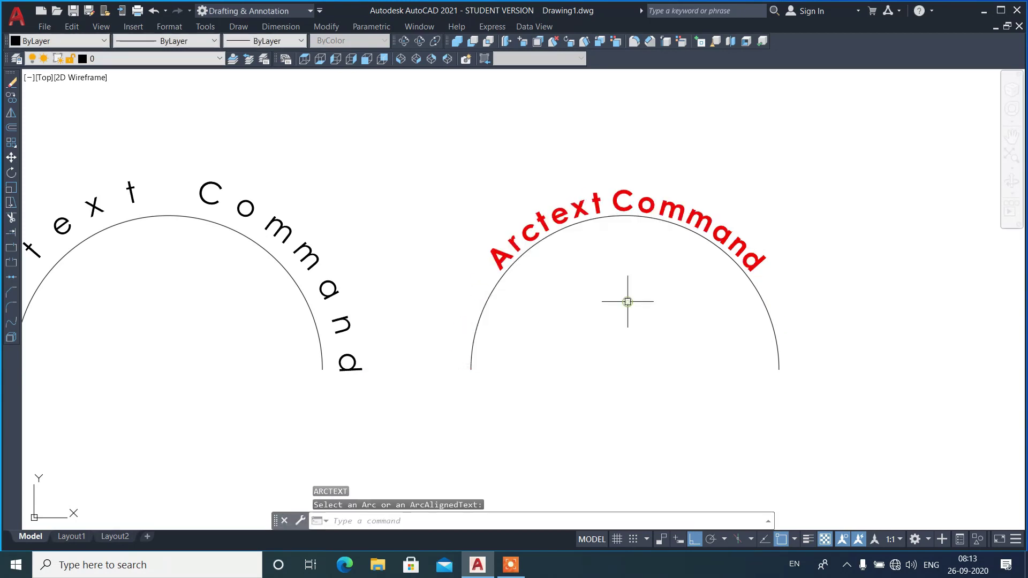
pyautogui.click(619, 215)
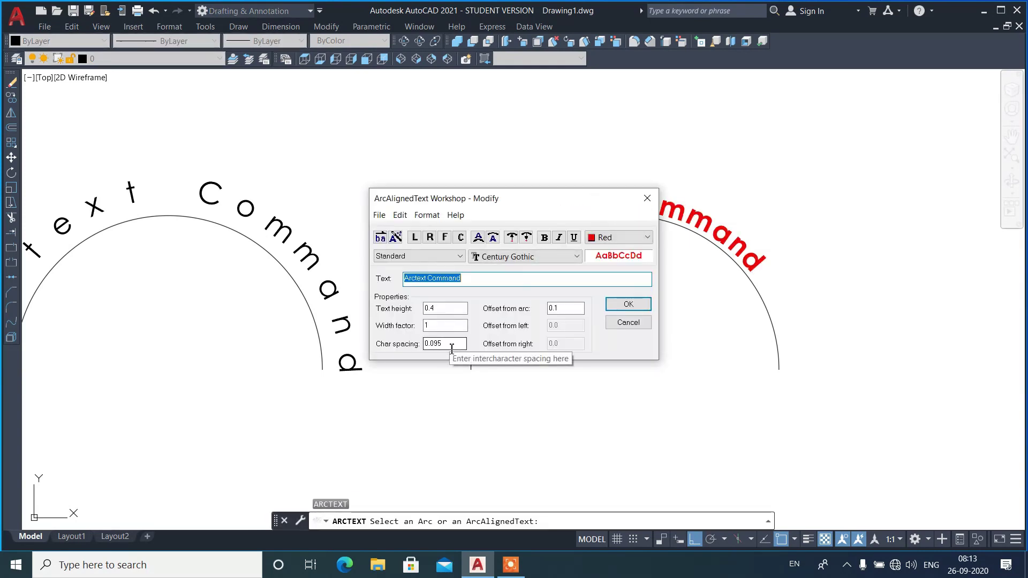
pyautogui.moveTo(447, 347); pyautogui.dragTo(415, 351)
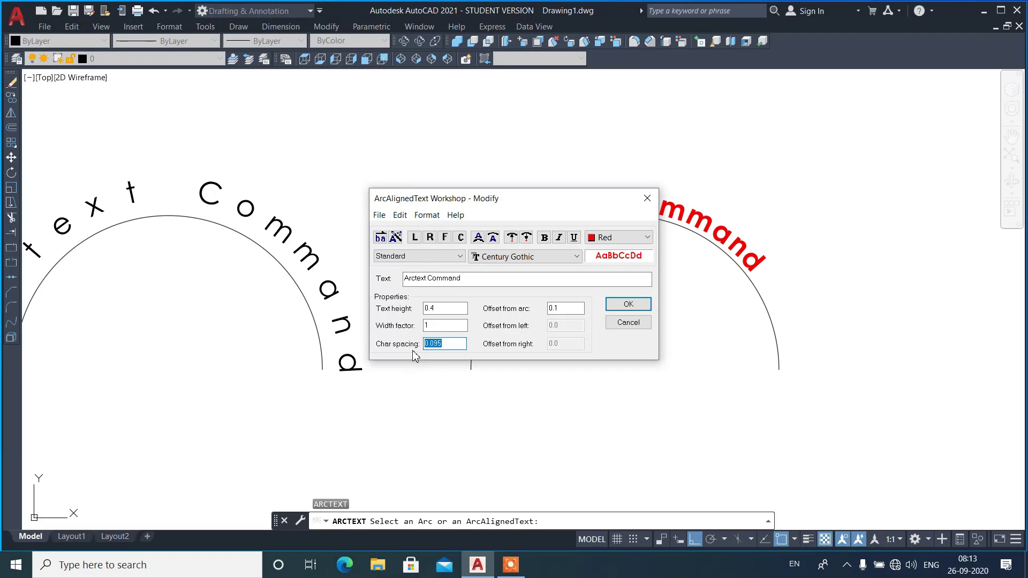
pyautogui.click(628, 304)
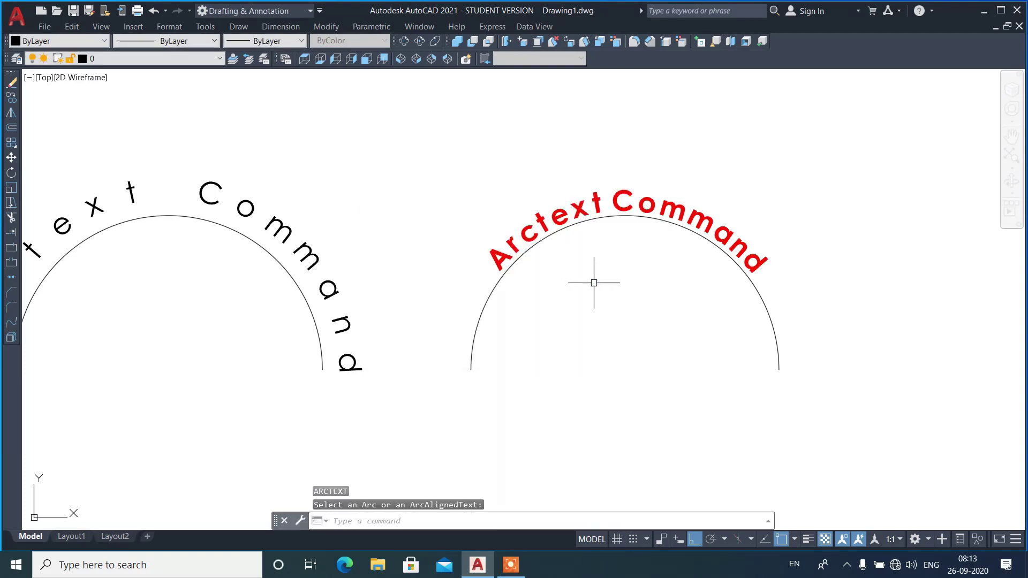
# - Widen the character spacing to 0.3, then to 0.4
pyautogui.click(602, 220)
pyautogui.doubleClick(431, 343)
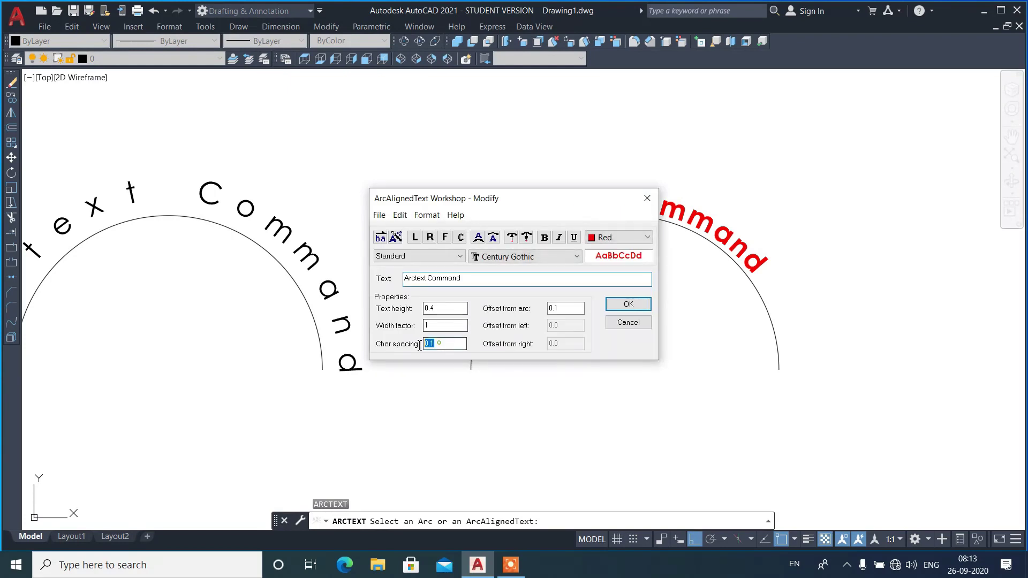
pyautogui.write('0.3')
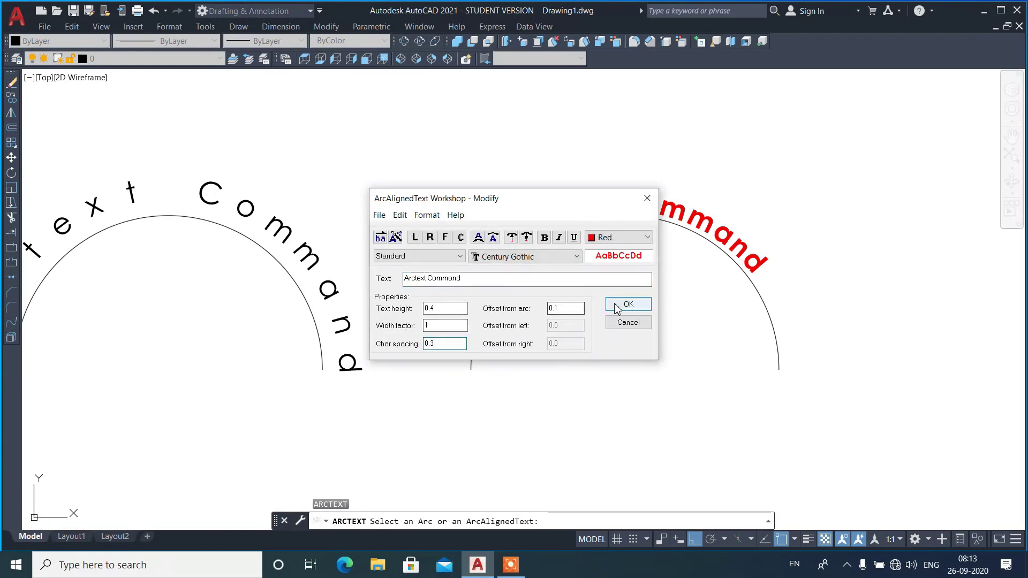
pyautogui.click(615, 304)
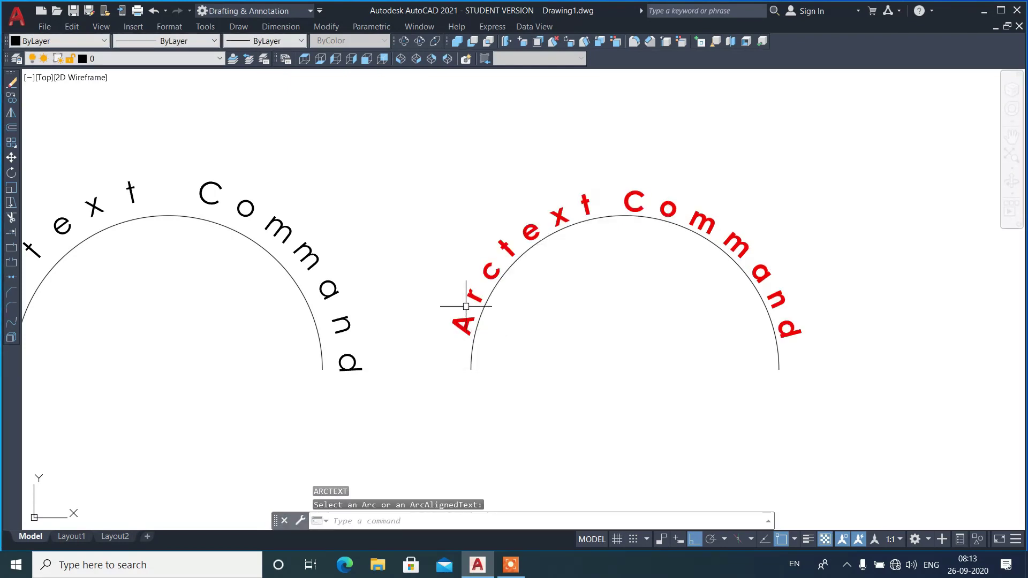
pyautogui.press('Return')
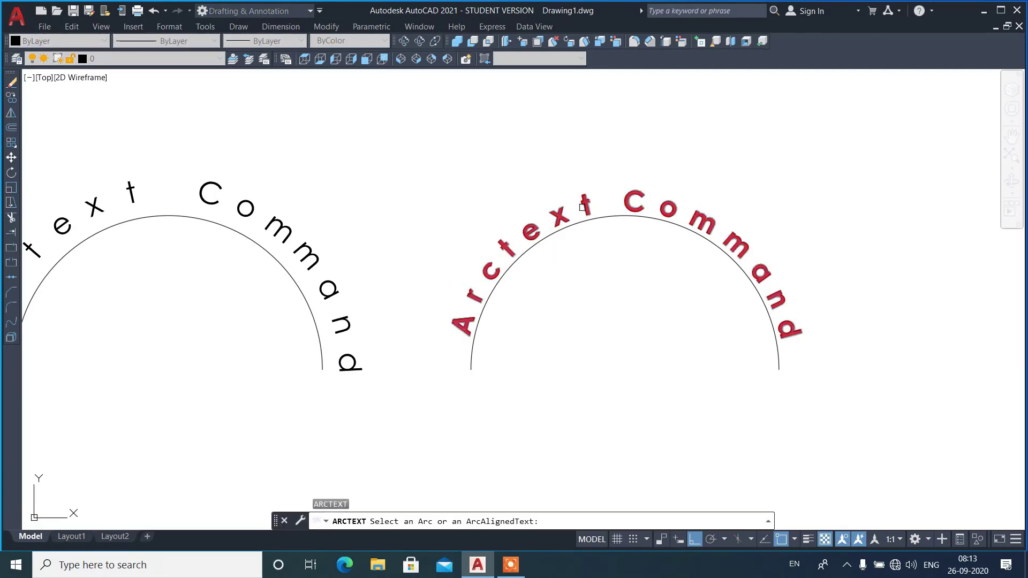
pyautogui.click(583, 207)
pyautogui.doubleClick(431, 343)
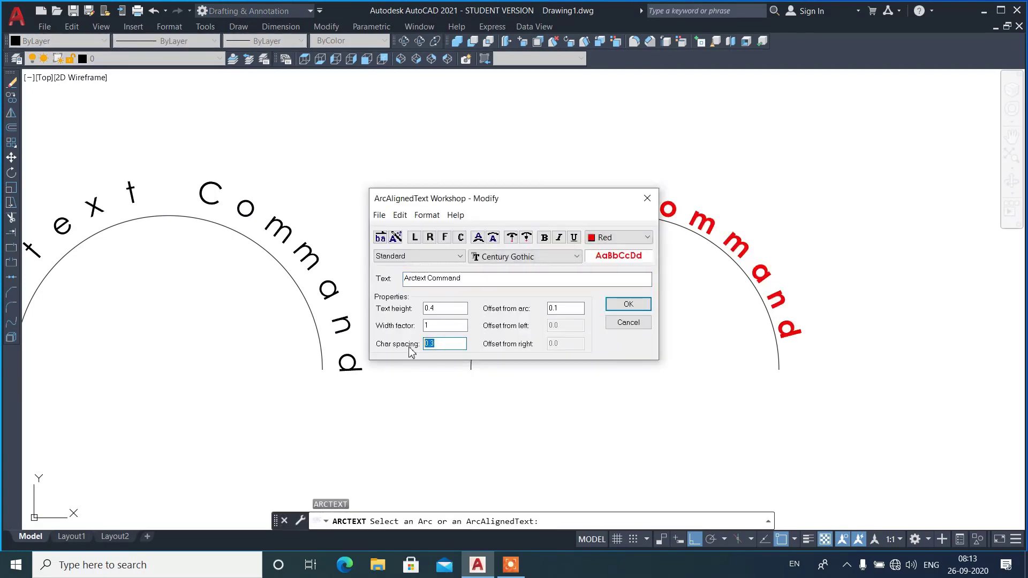
pyautogui.click(613, 305)
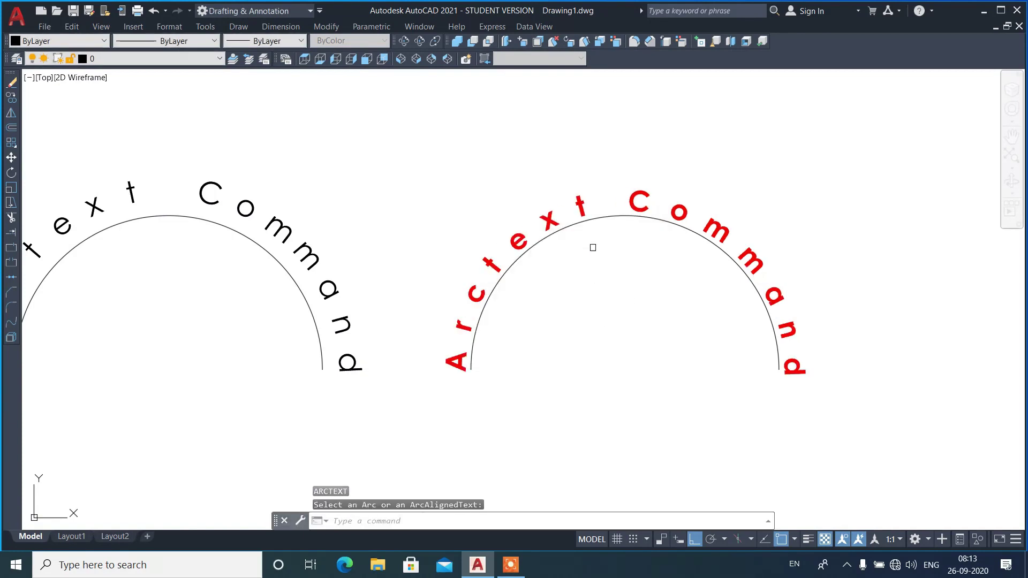
# - Return character spacing to 0 and reselect the red text for editing
pyautogui.press('Return')
pyautogui.click(581, 207)
pyautogui.doubleClick(430, 343)
pyautogui.write('0')
pyautogui.click(630, 304)
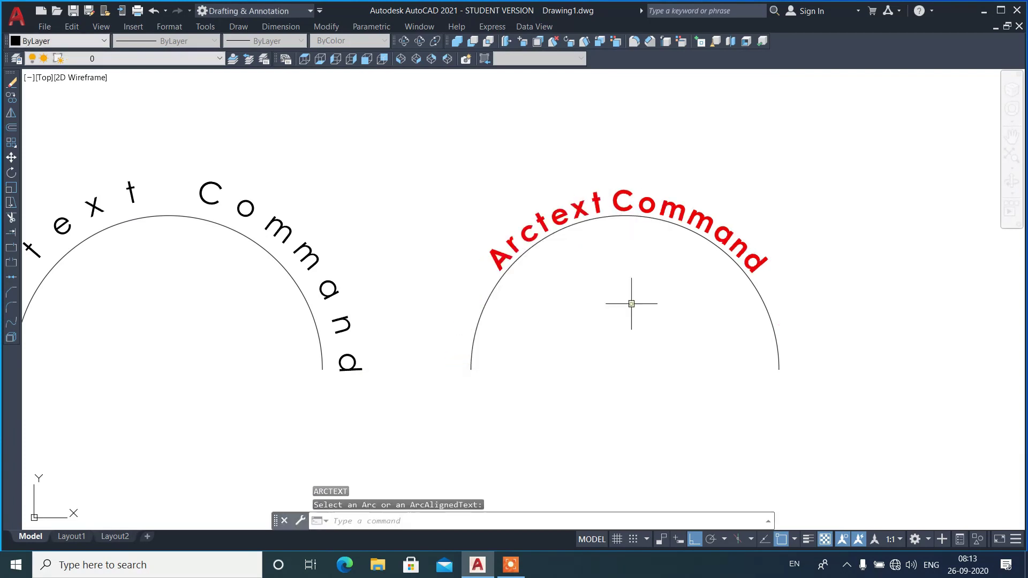
pyautogui.press('Return')
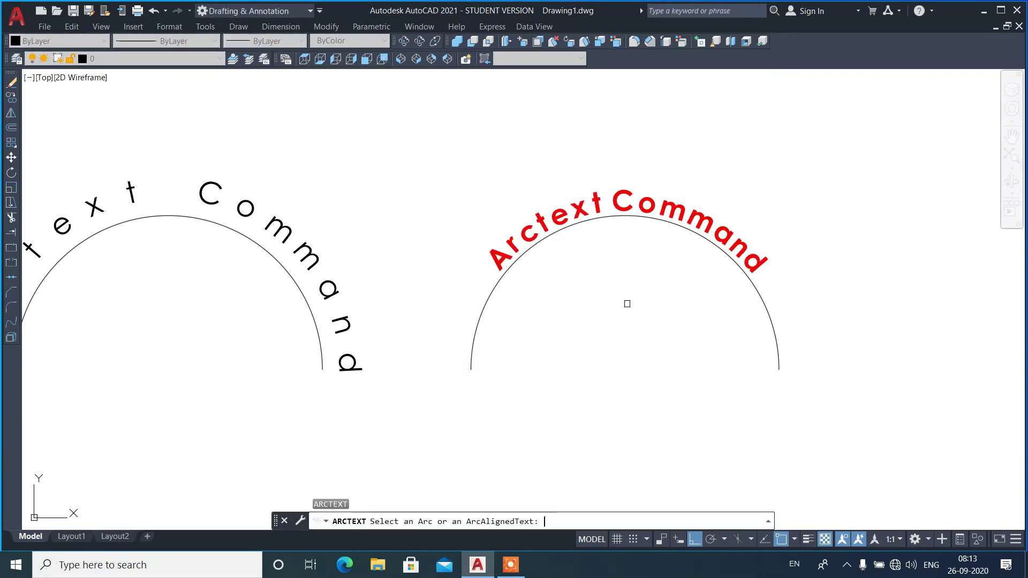
pyautogui.click(601, 212)
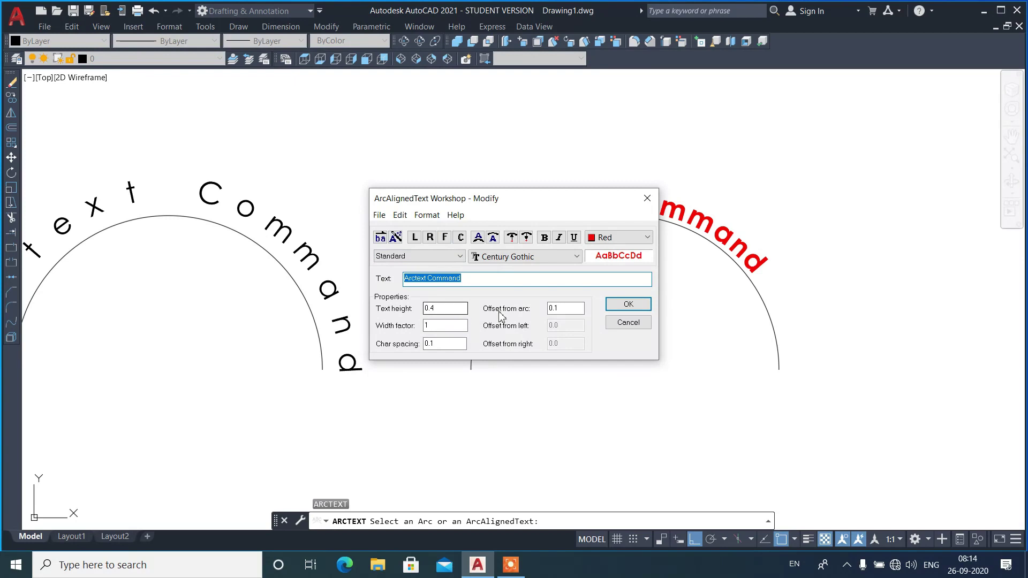
# - Close the arc text settings and erase the existing circle
pyautogui.click(616, 305)
pyautogui.scroll(-4, 418, 322)
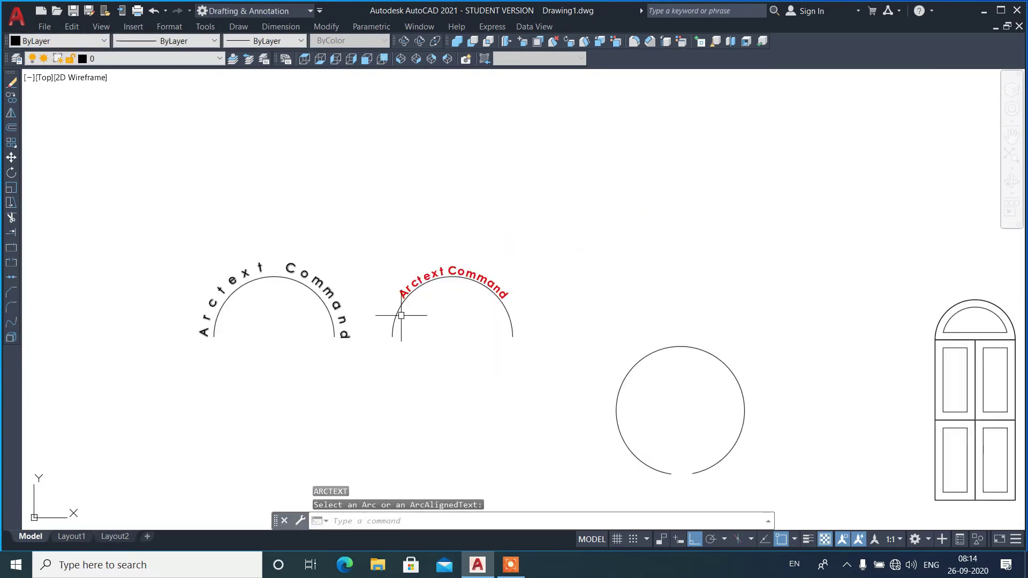
pyautogui.scroll(-4, 348, 284)
pyautogui.scroll(5, 428, 338)
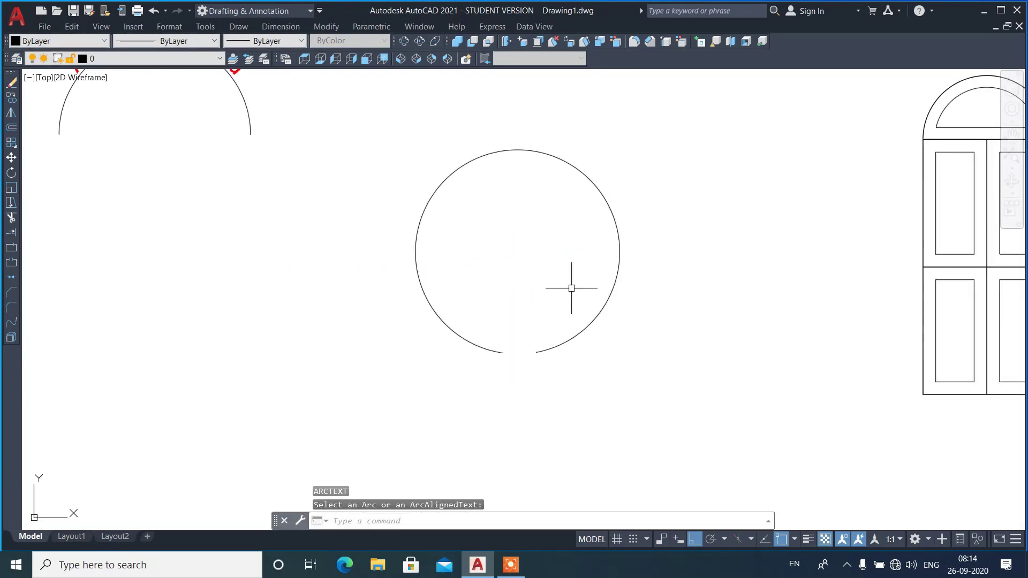
pyautogui.scroll(5, 532, 356)
pyautogui.scroll(-5, 653, 345)
pyautogui.scroll(-3, 653, 345)
pyautogui.moveTo(702, 340); pyautogui.dragTo(625, 282)
pyautogui.write('e')
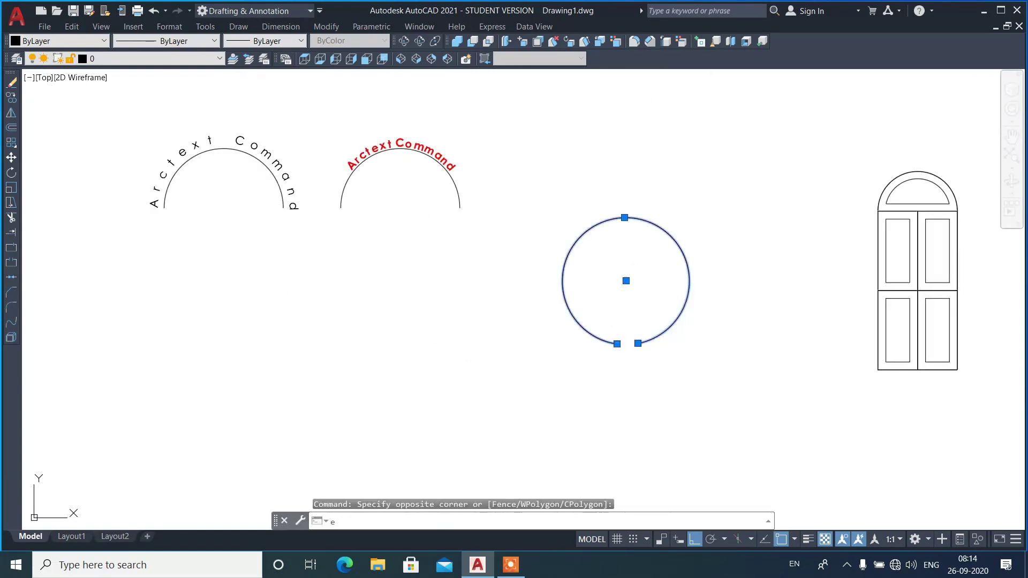
pyautogui.press('Return')
# - Draw a new circle at the old circle's location
pyautogui.write('c')
pyautogui.press('Return')
pyautogui.click(622, 298)
pyautogui.click(684, 296)
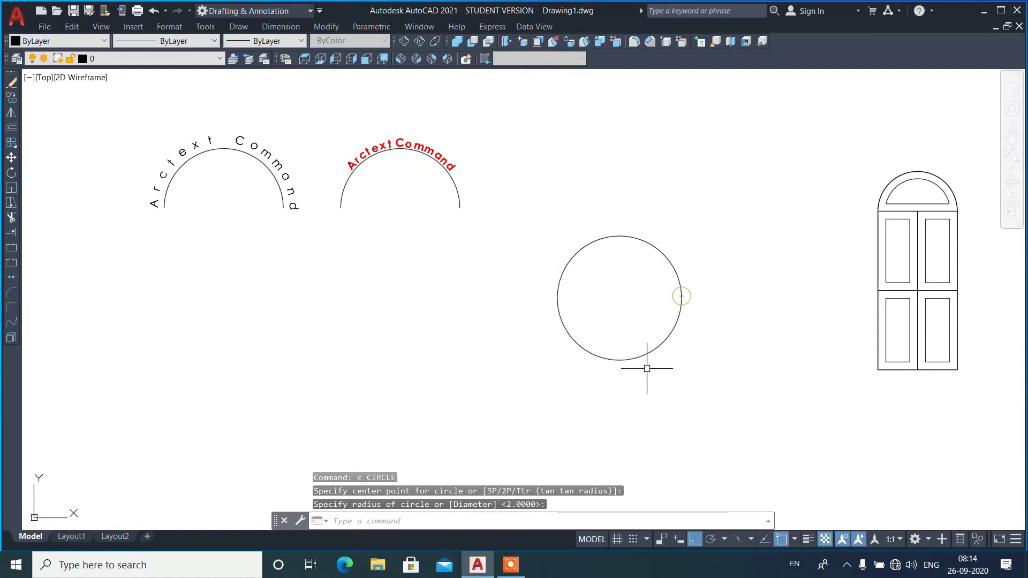
pyautogui.scroll(4, 633, 386)
# - Break a small gap at the bottom of the new circle
pyautogui.write('br')
pyautogui.press('Return')
pyautogui.scroll(2, 565, 322)
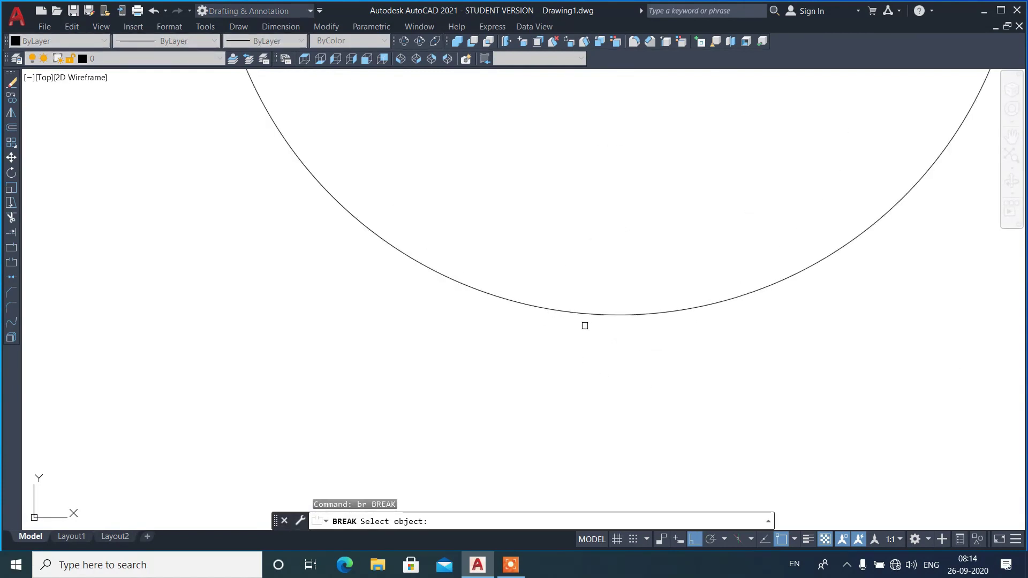
pyautogui.click(601, 315)
pyautogui.scroll(-3, 611, 321)
pyautogui.scroll(-2, 625, 367)
pyautogui.scroll(-2, 655, 356)
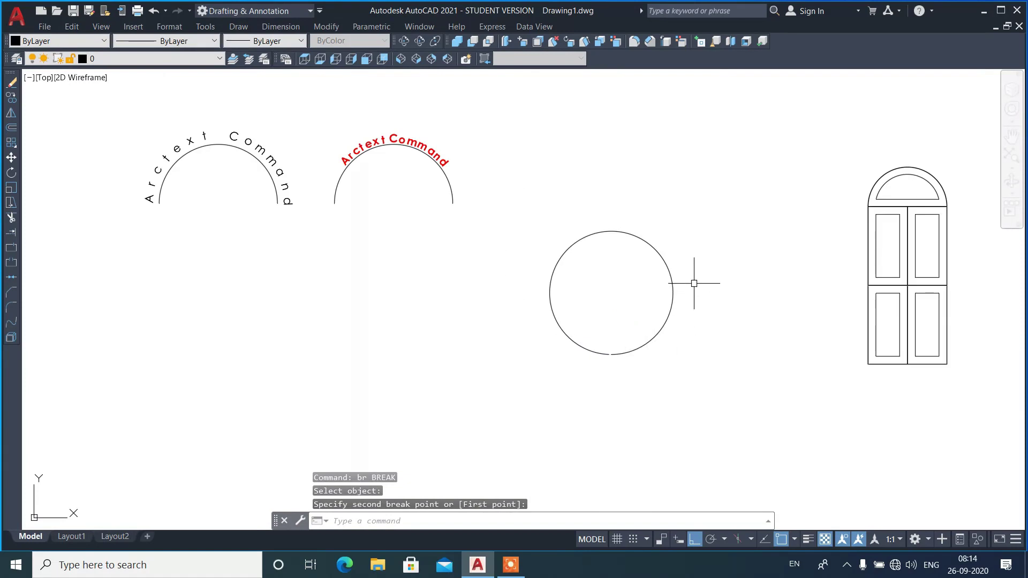
pyautogui.scroll(2, 694, 283)
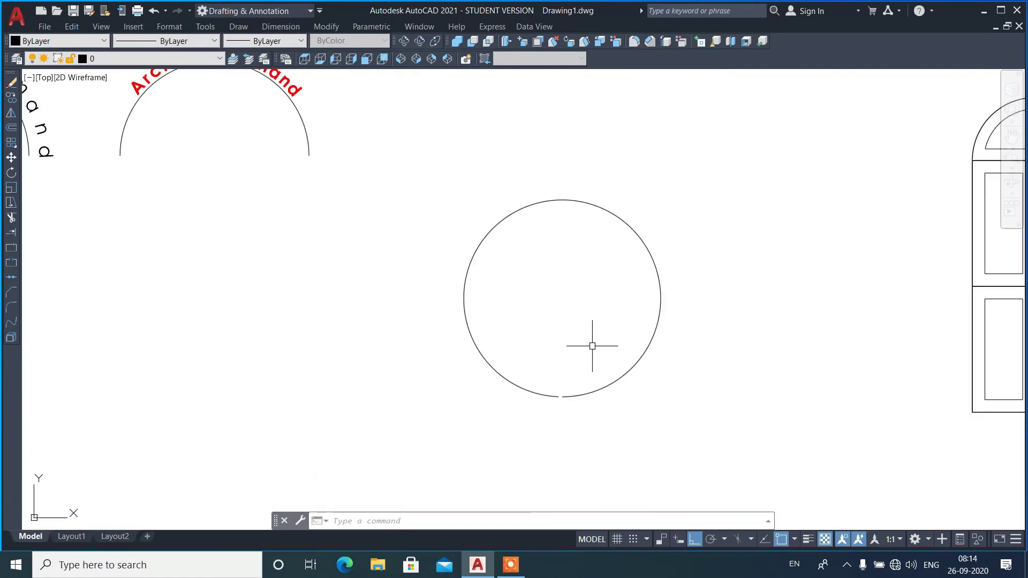
# - Run ARCTEXT on the gapped circle and enter 'The World is very beautiful' as the text
pyautogui.write('arc')
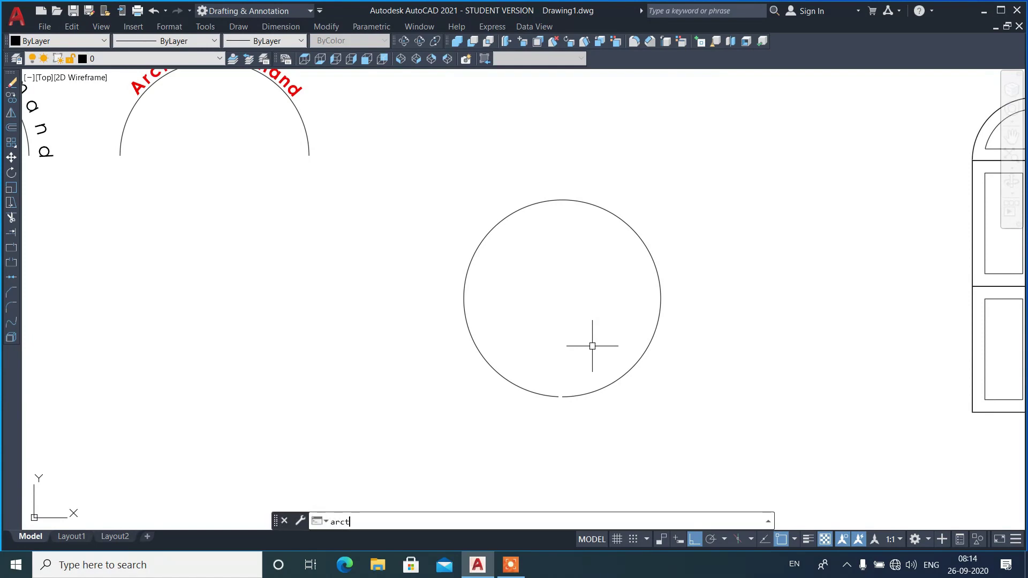
pyautogui.write('t')
pyautogui.press('Return')
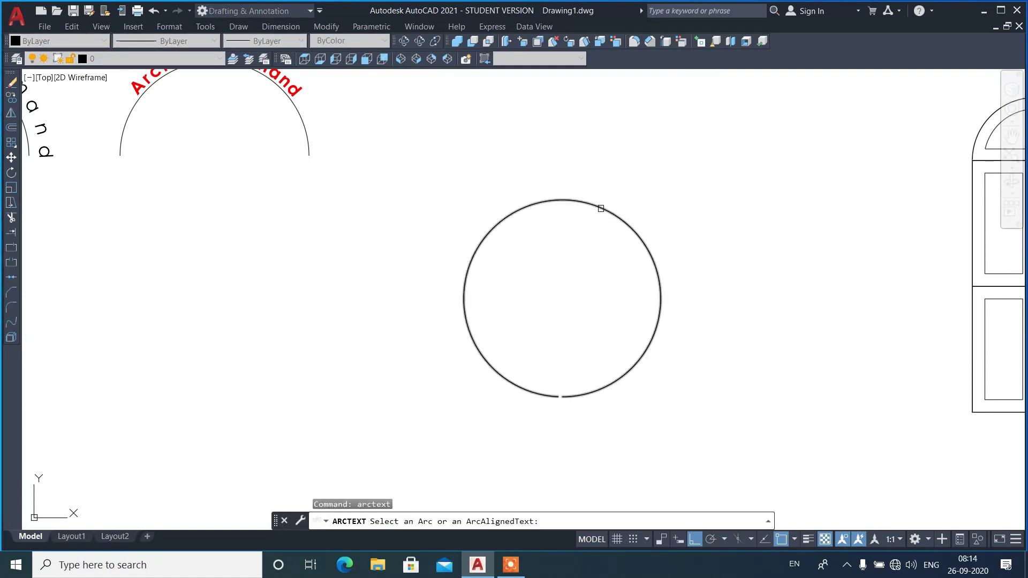
pyautogui.click(600, 208)
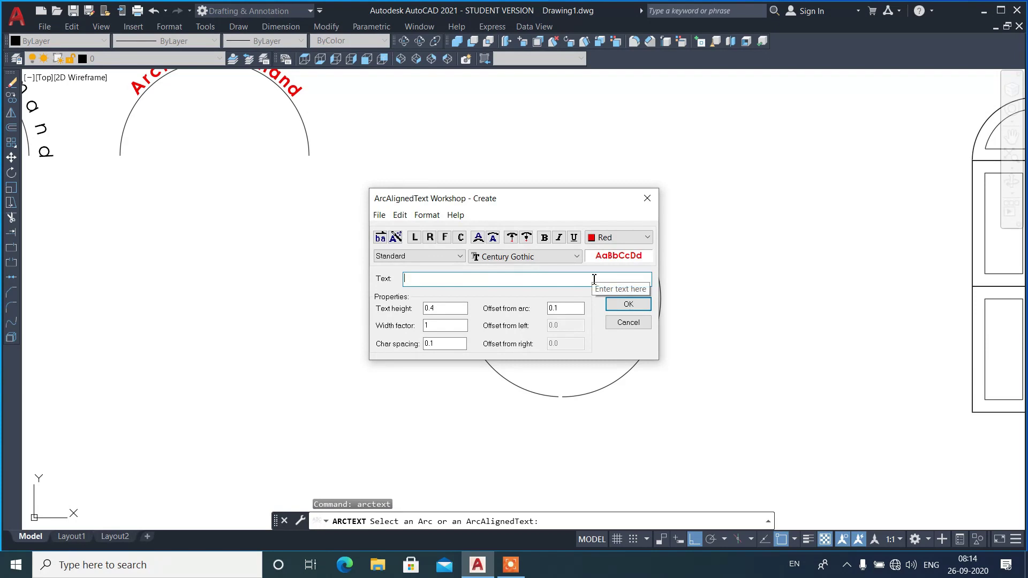
pyautogui.write('The')
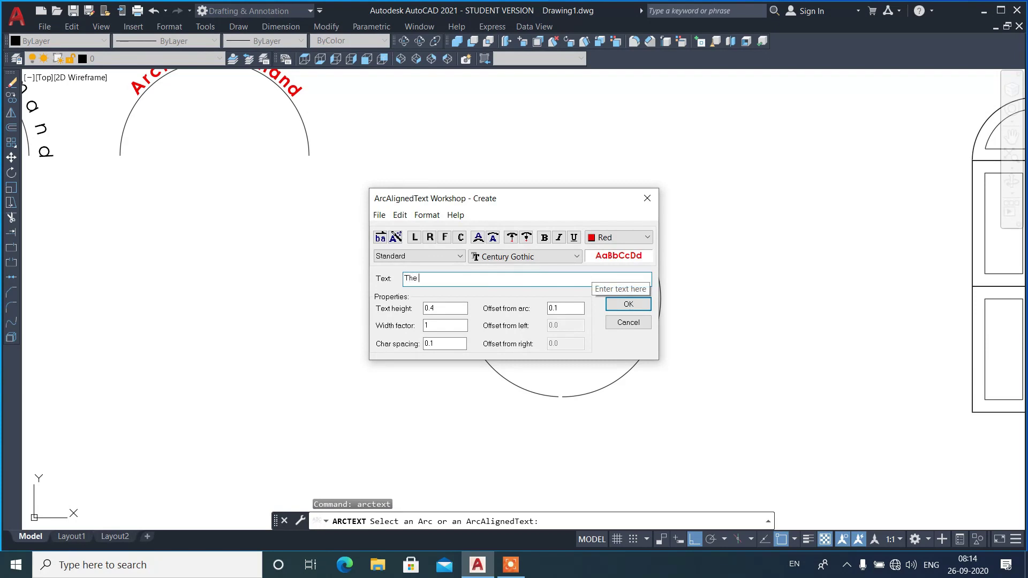
pyautogui.write('Word')
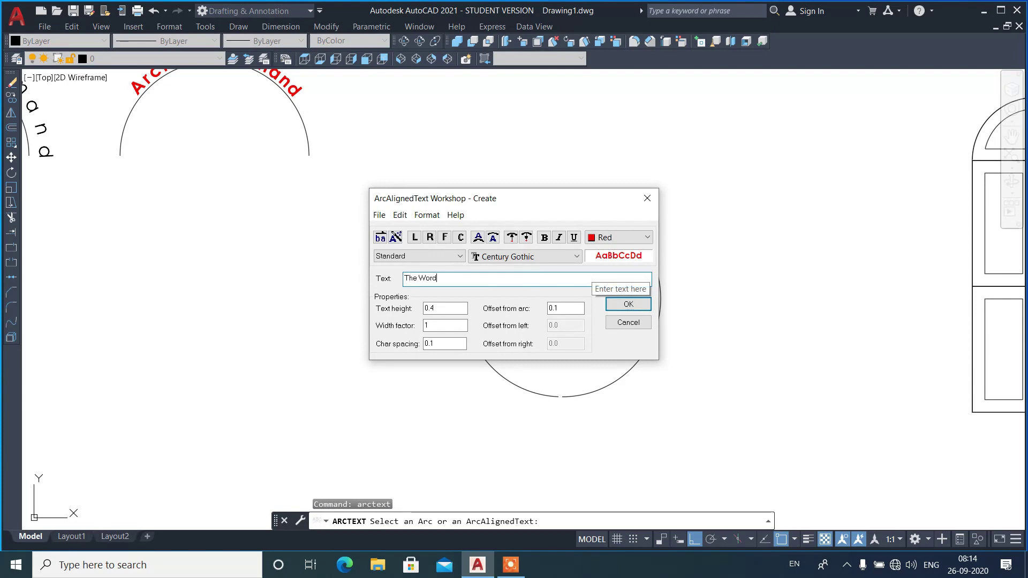
pyautogui.press('BackSpace')
pyautogui.write('ld is very beautiful')
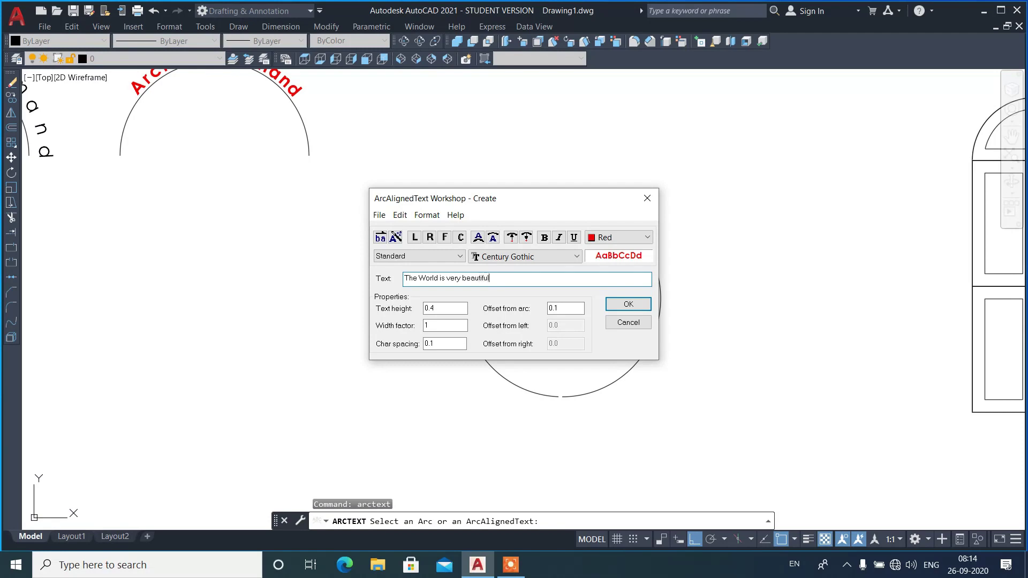
pyautogui.click(629, 306)
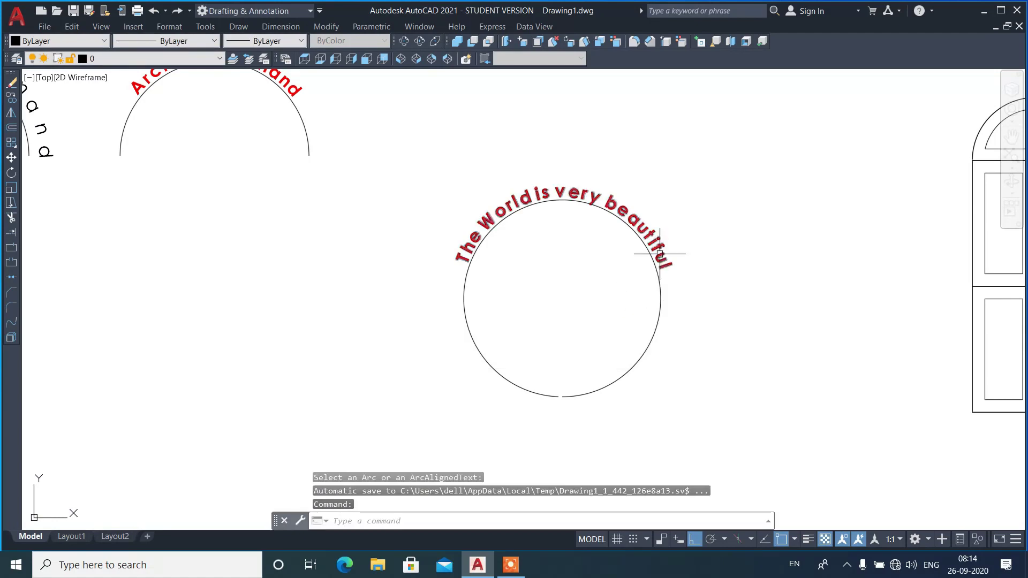
pyautogui.press('Return')
# - Fit 'The World is very beautiful' along the whole circle
pyautogui.click(634, 220)
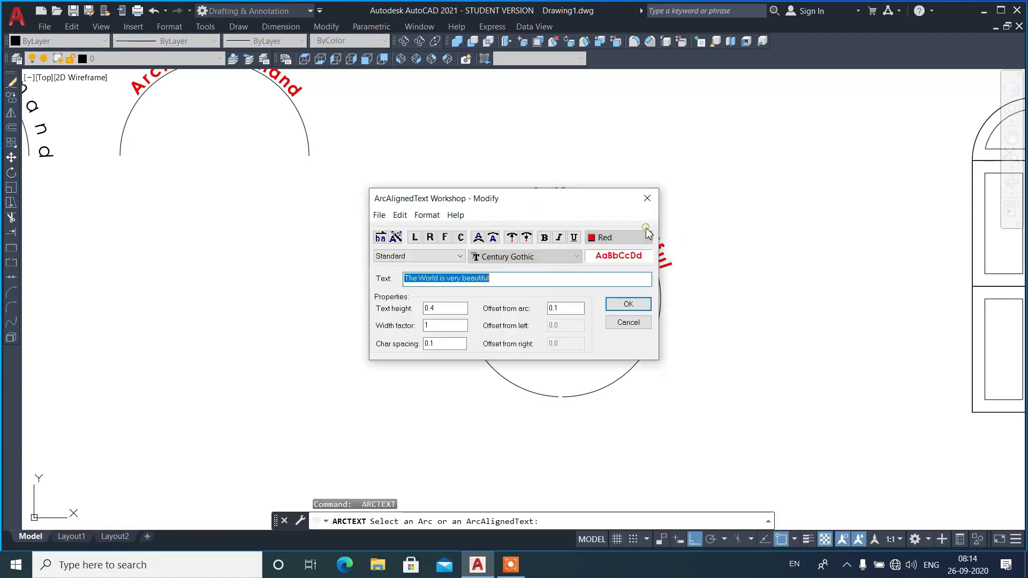
pyautogui.click(444, 237)
pyautogui.click(628, 305)
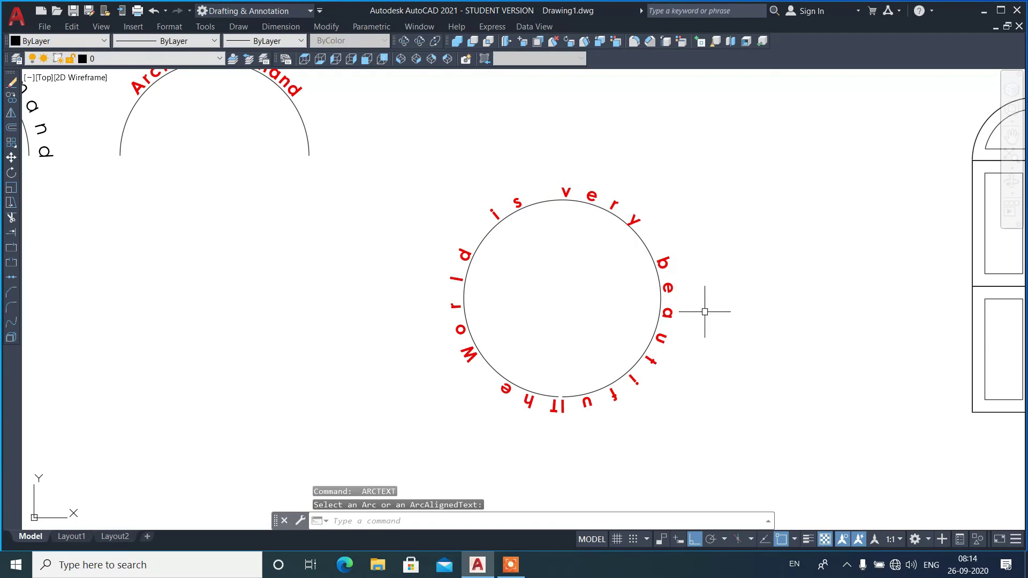
# - Set the circle text's height to 1
pyautogui.press('Return')
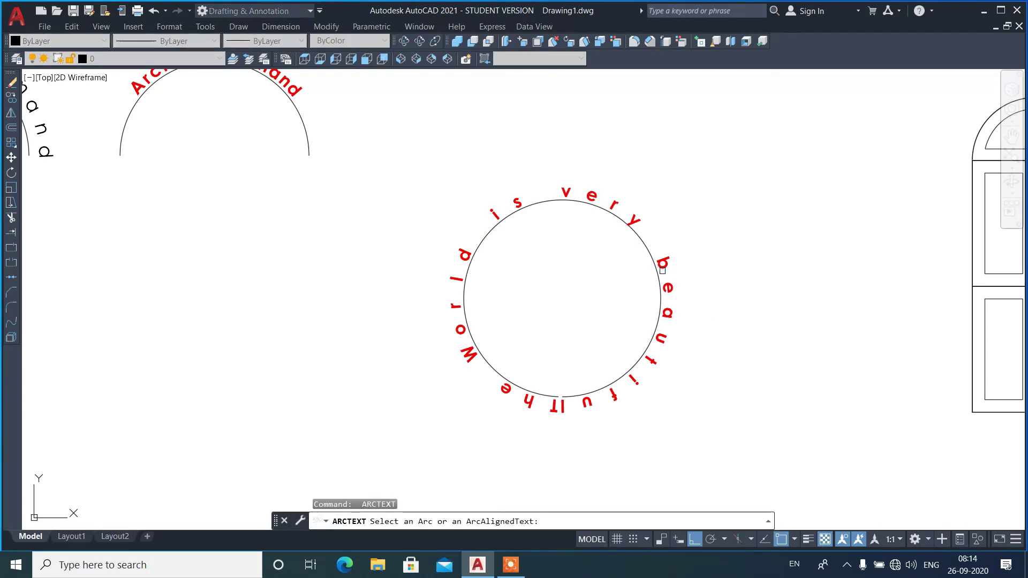
pyautogui.click(664, 311)
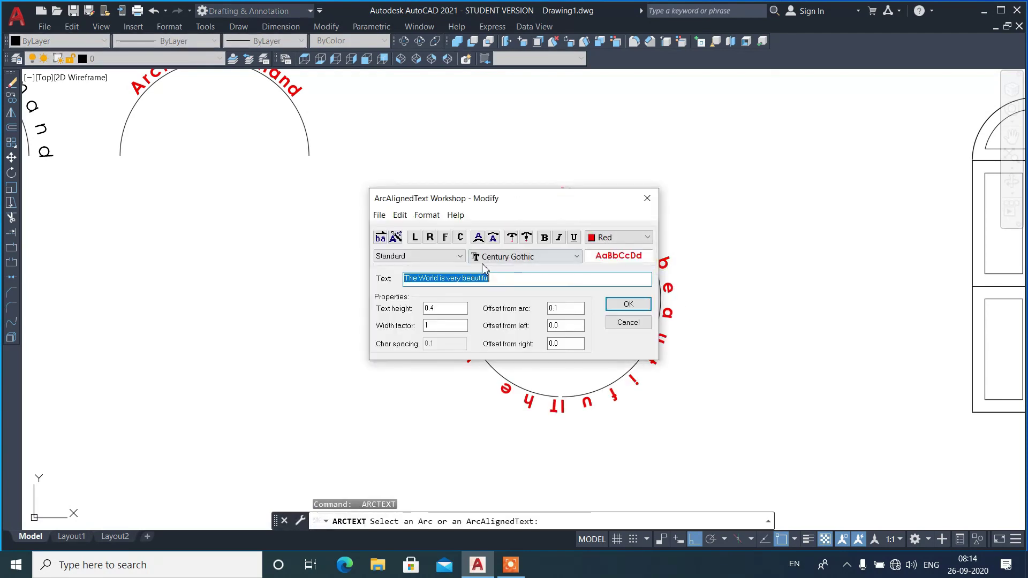
pyautogui.doubleClick(429, 309)
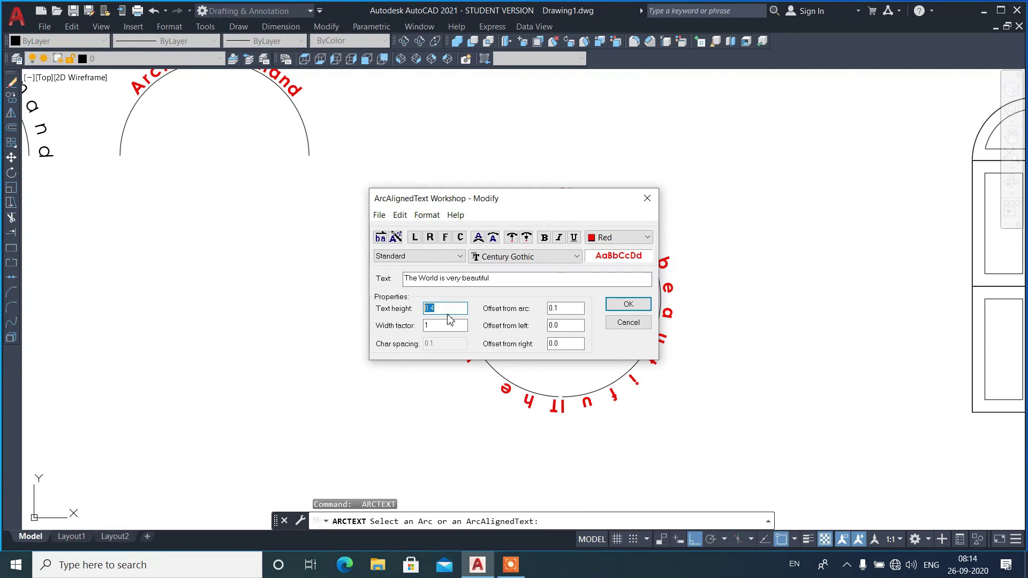
pyautogui.write('1')
pyautogui.click(624, 304)
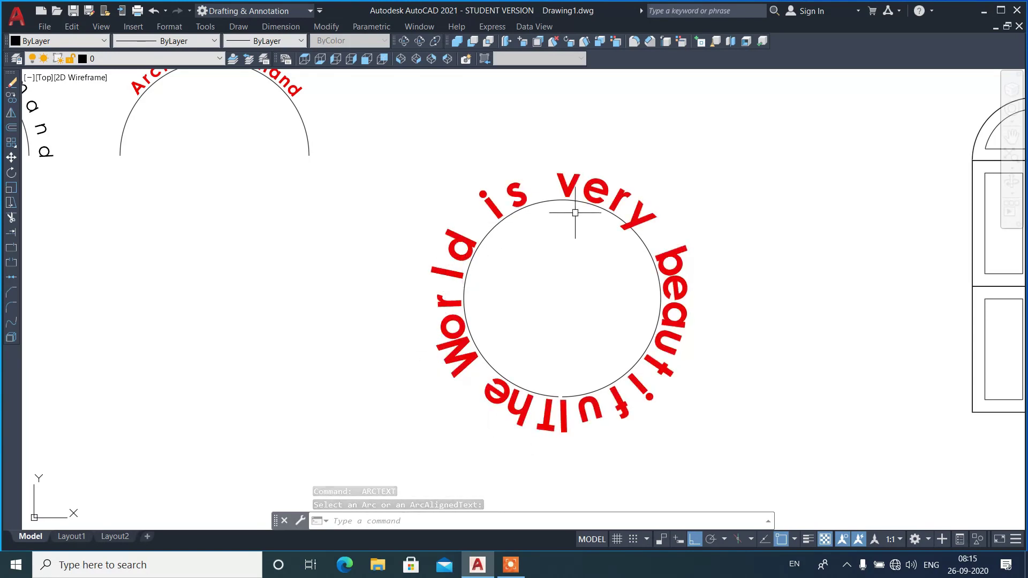
# - Grip-stretch the circle's two bottom endpoints apart, widening the gap into an arc
pyautogui.click(561, 398)
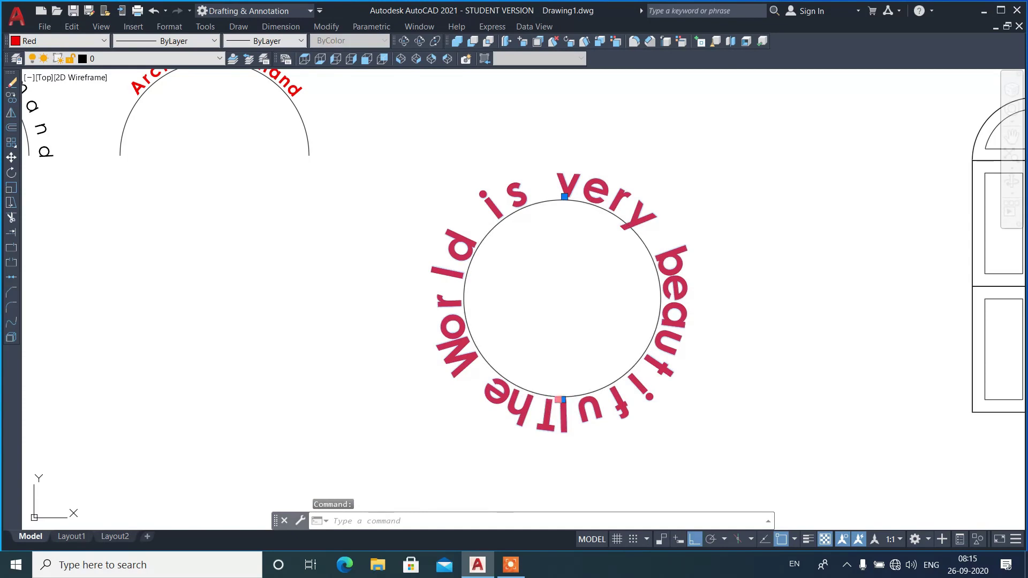
pyautogui.click(560, 398)
pyautogui.scroll(2, 563, 392)
pyautogui.scroll(2, 557, 407)
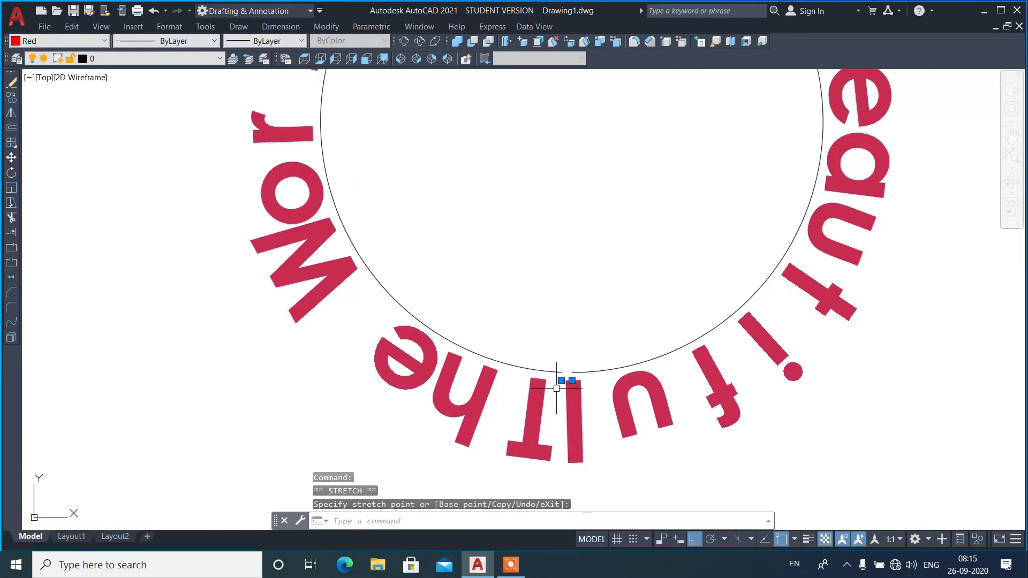
pyautogui.click(559, 370)
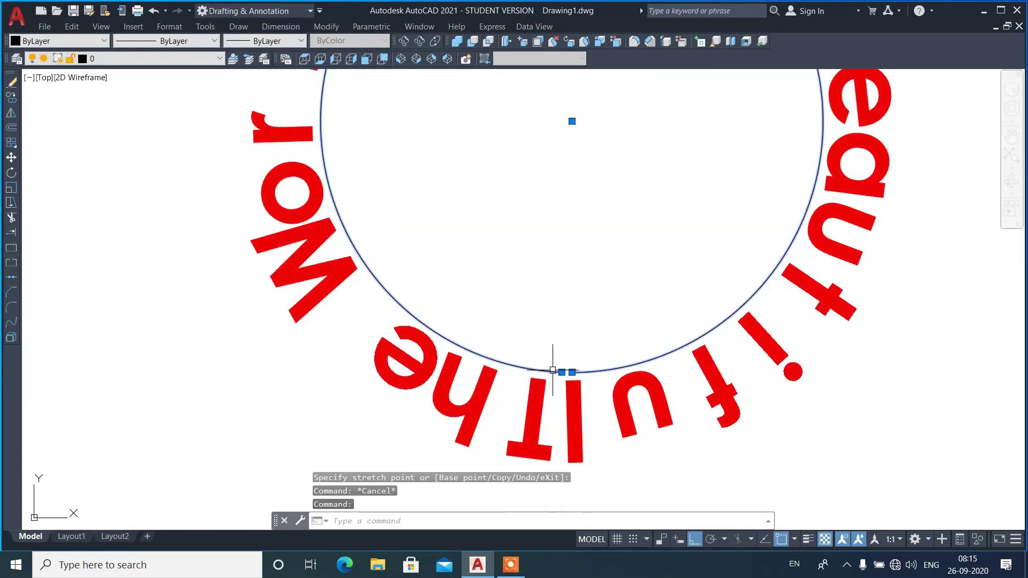
pyautogui.click(562, 372)
pyautogui.click(431, 329)
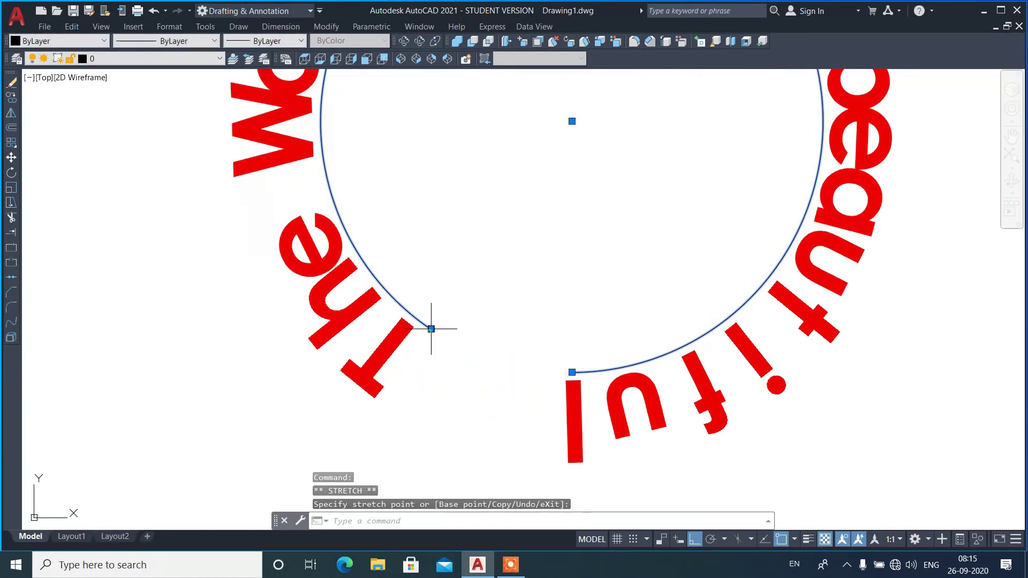
pyautogui.click(572, 371)
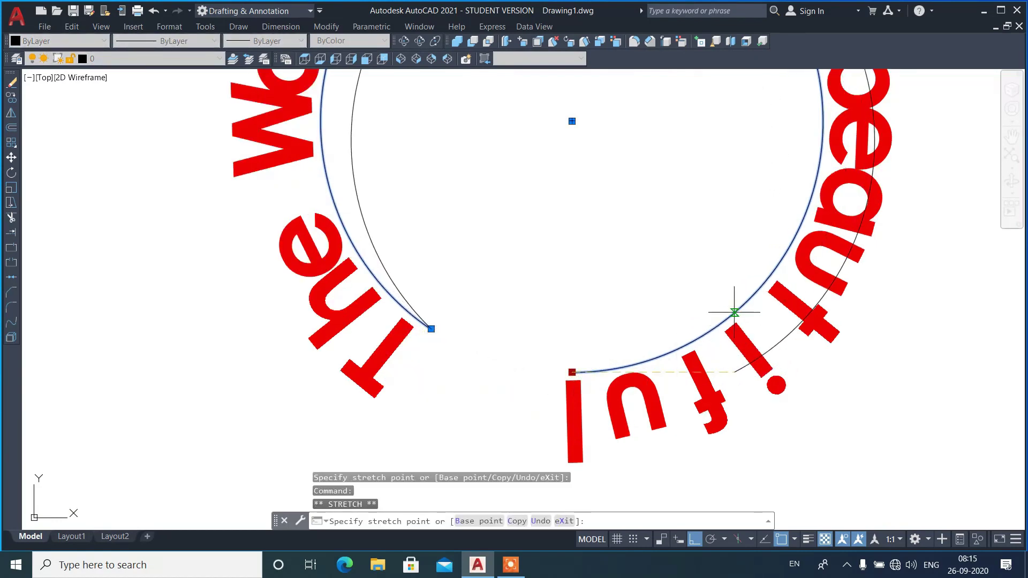
pyautogui.click(731, 311)
pyautogui.scroll(-1, 714, 338)
pyautogui.scroll(-3, 654, 374)
pyautogui.scroll(2, 657, 292)
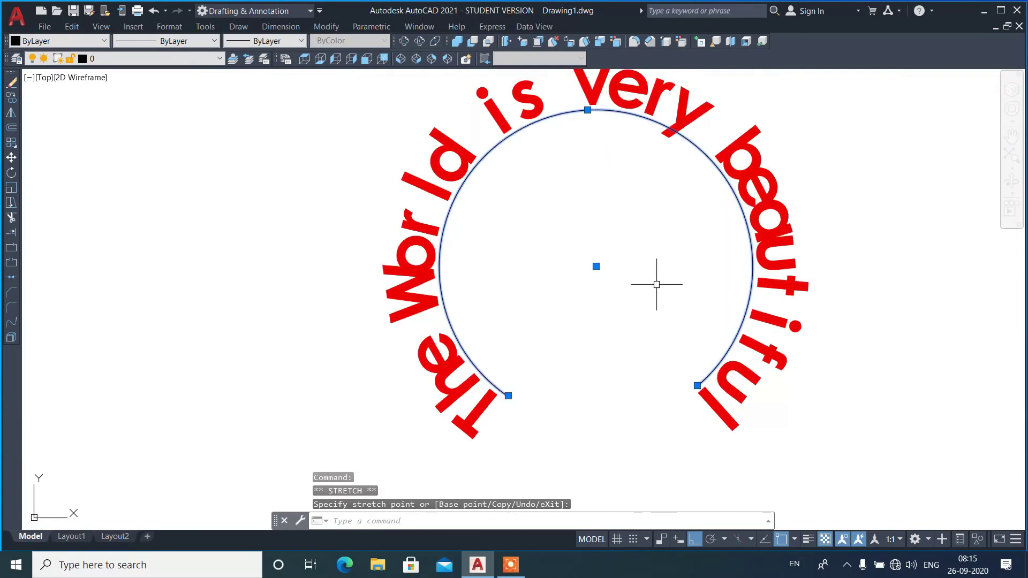
pyautogui.press('Escape')
pyautogui.scroll(-2, 404, 365)
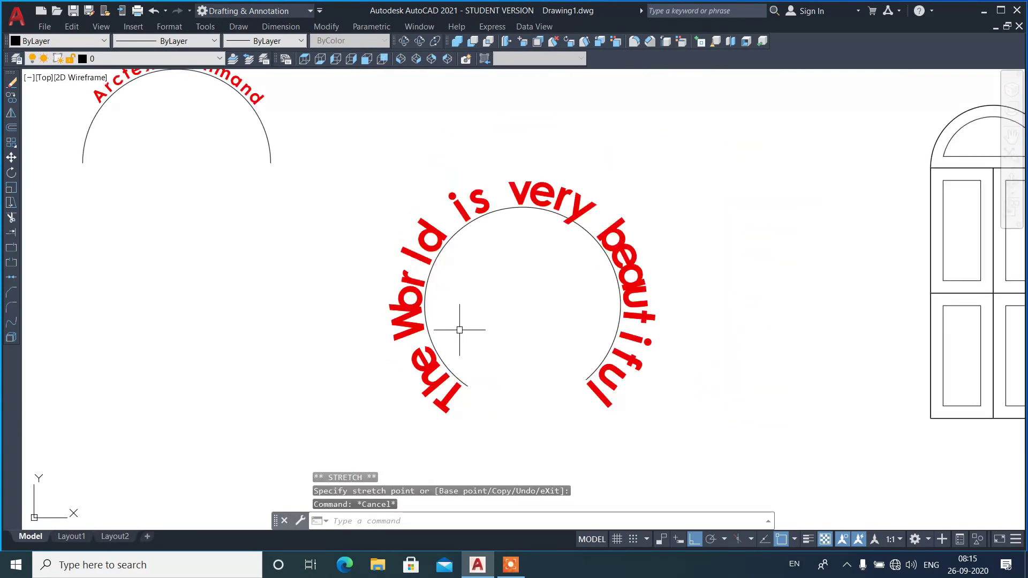
# - Reselect 'The World is very beautiful' with ARCTEXT and set its text height to 0.5
pyautogui.press('Return')
pyautogui.click(557, 202)
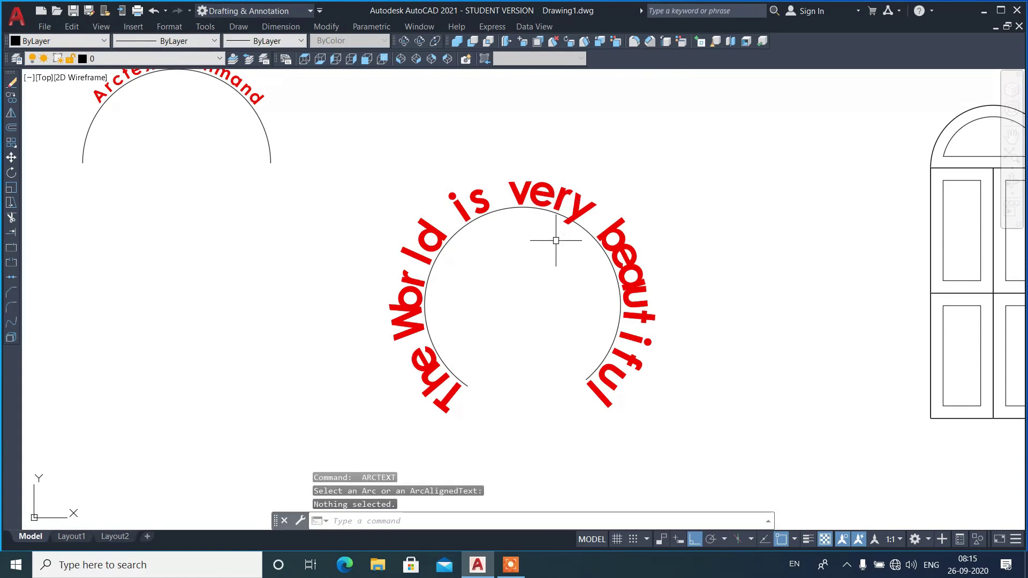
pyautogui.press('Up')
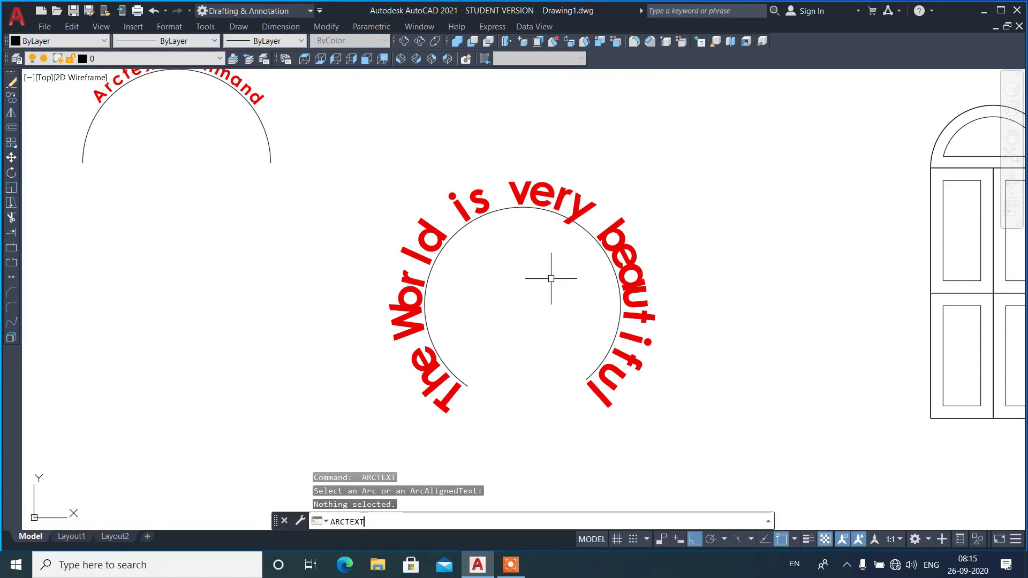
pyautogui.press('Return')
pyautogui.click(546, 203)
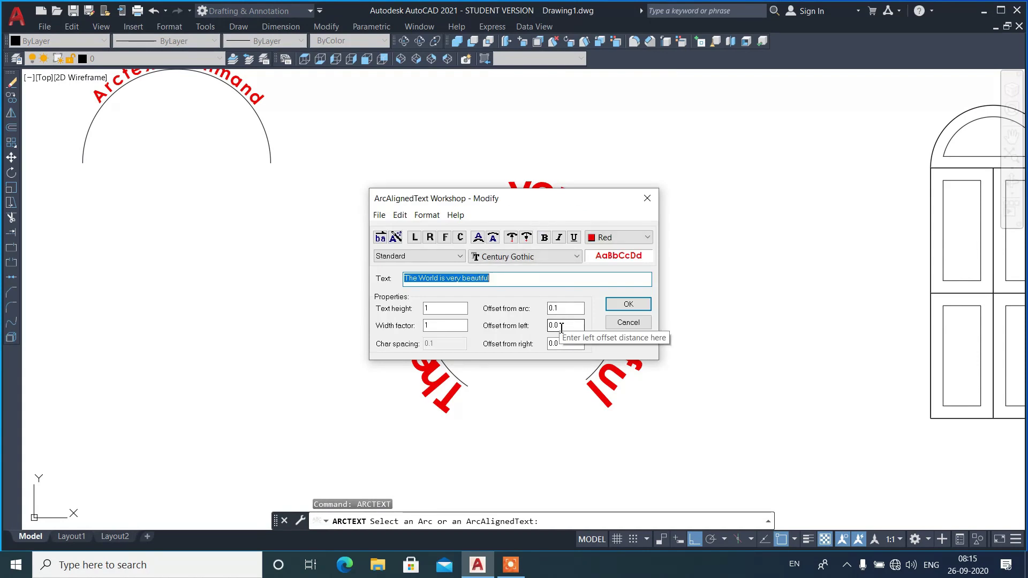
pyautogui.doubleClick(456, 308)
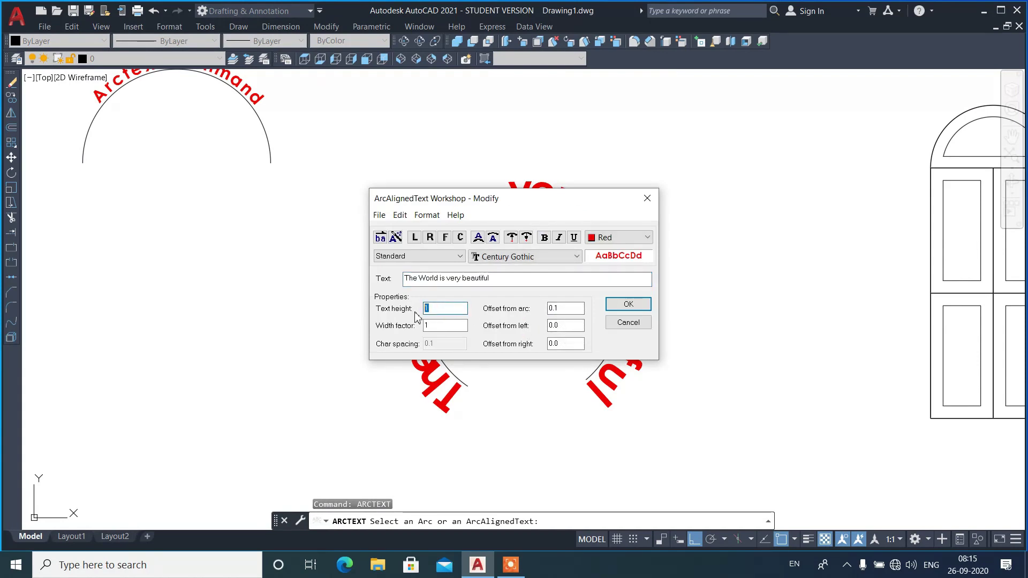
pyautogui.write('0.5')
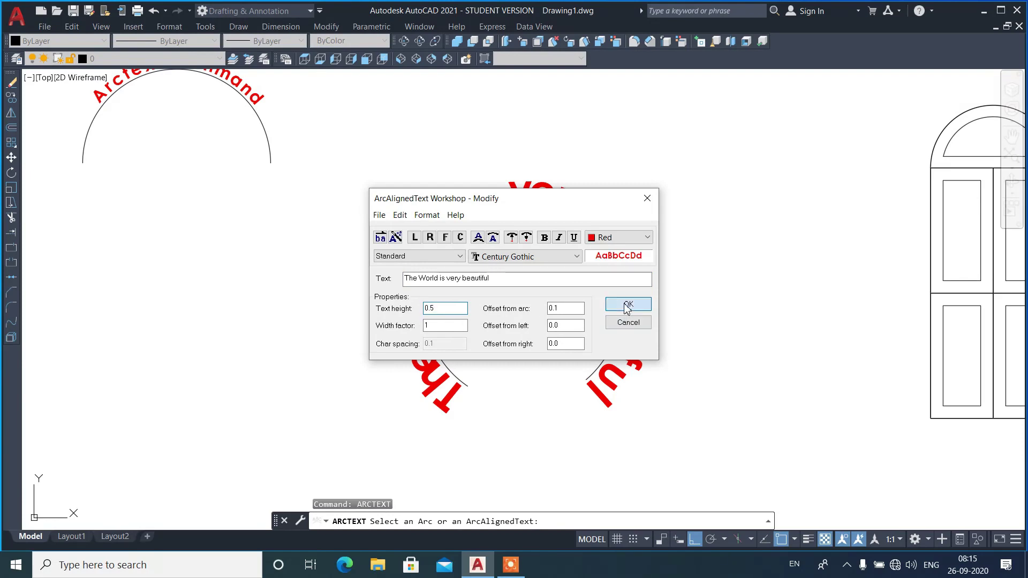
pyautogui.click(627, 306)
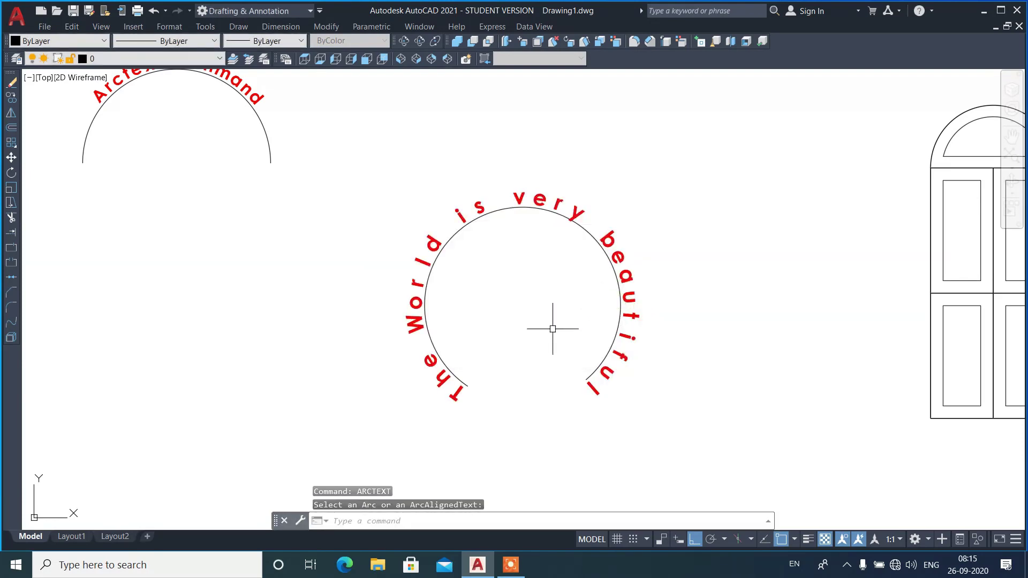
# - Zoom to the door and place arc text 'Window' along its outer arch
pyautogui.scroll(2, 601, 289)
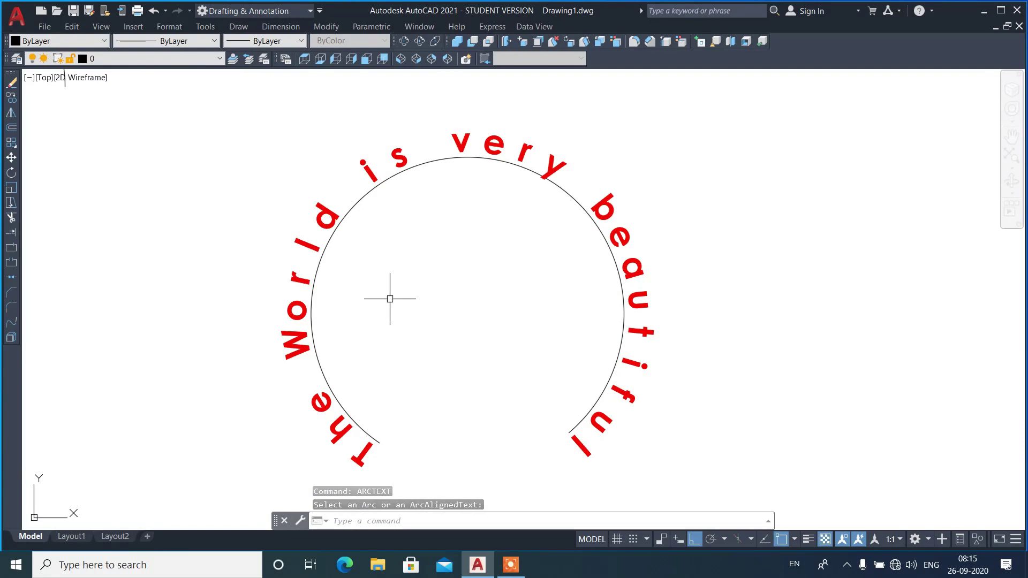
pyautogui.scroll(-5, 397, 317)
pyautogui.scroll(4, 601, 255)
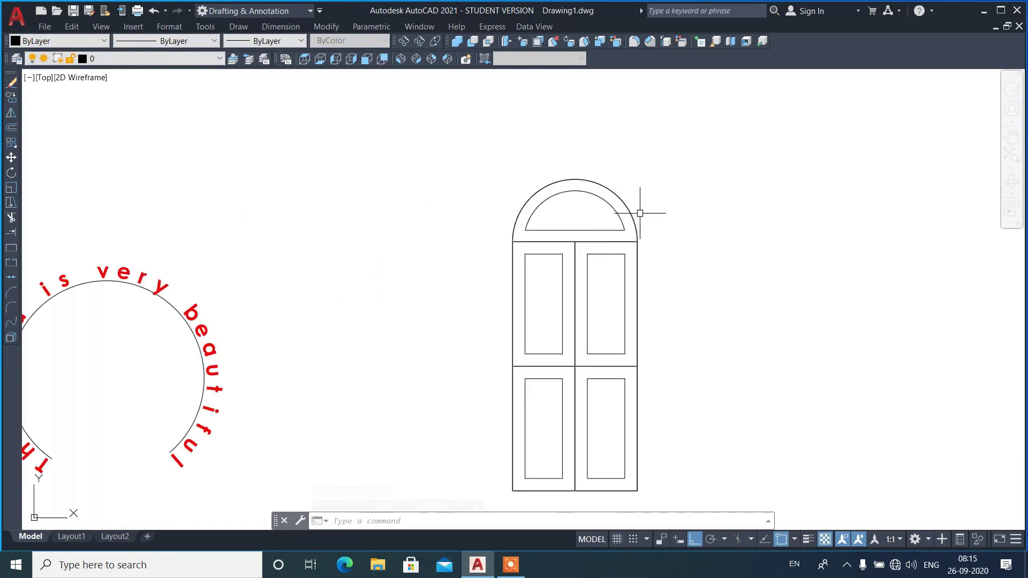
pyautogui.scroll(2, 641, 212)
pyautogui.write('a')
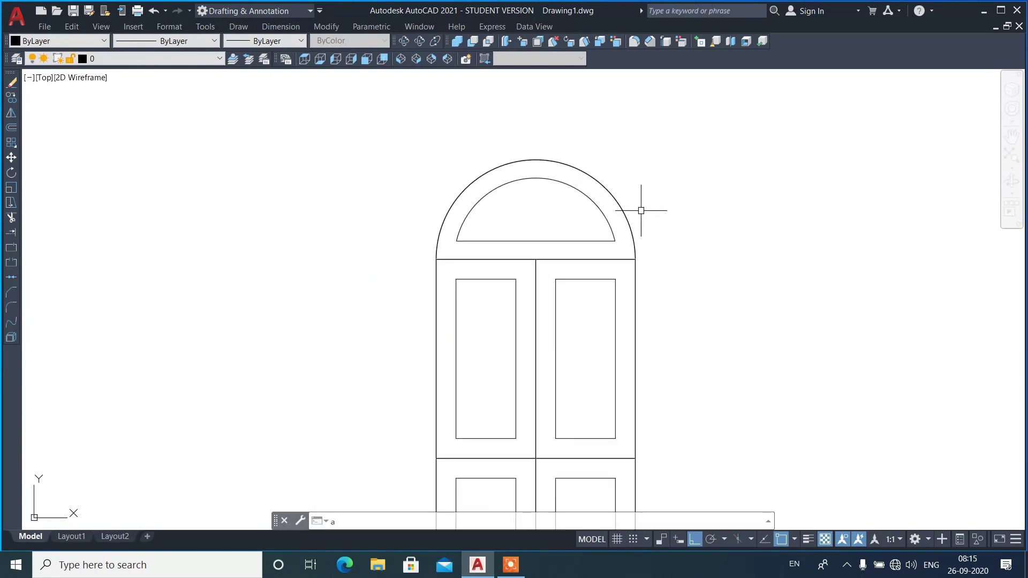
pyautogui.write('rctext')
pyautogui.press('Return')
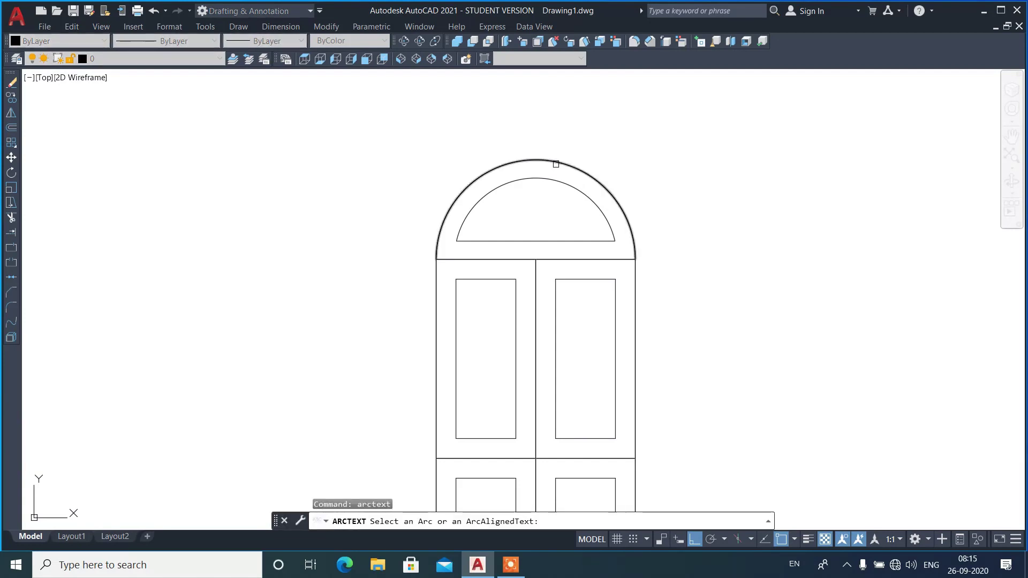
pyautogui.click(556, 162)
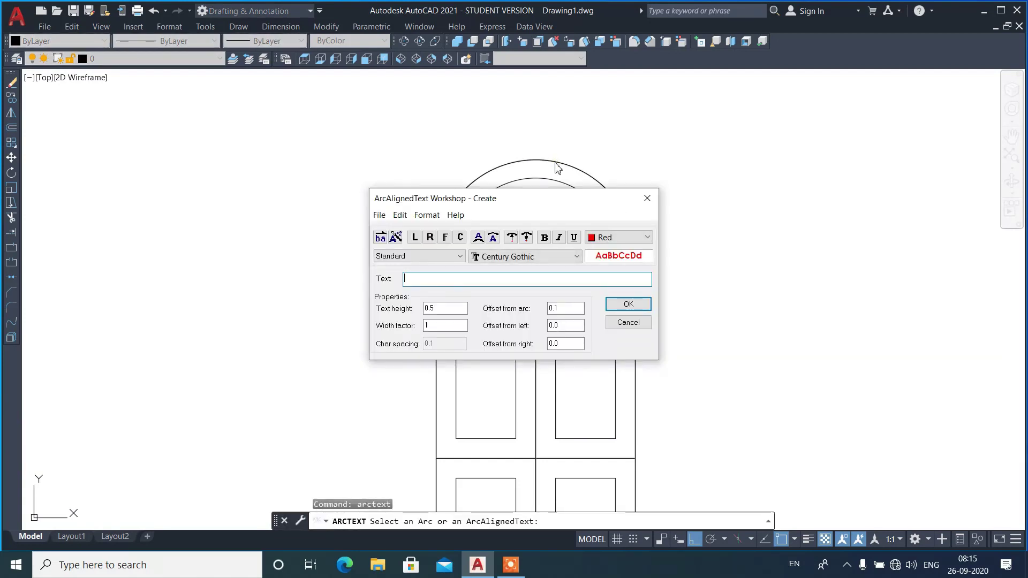
pyautogui.write('Window')
pyautogui.click(621, 302)
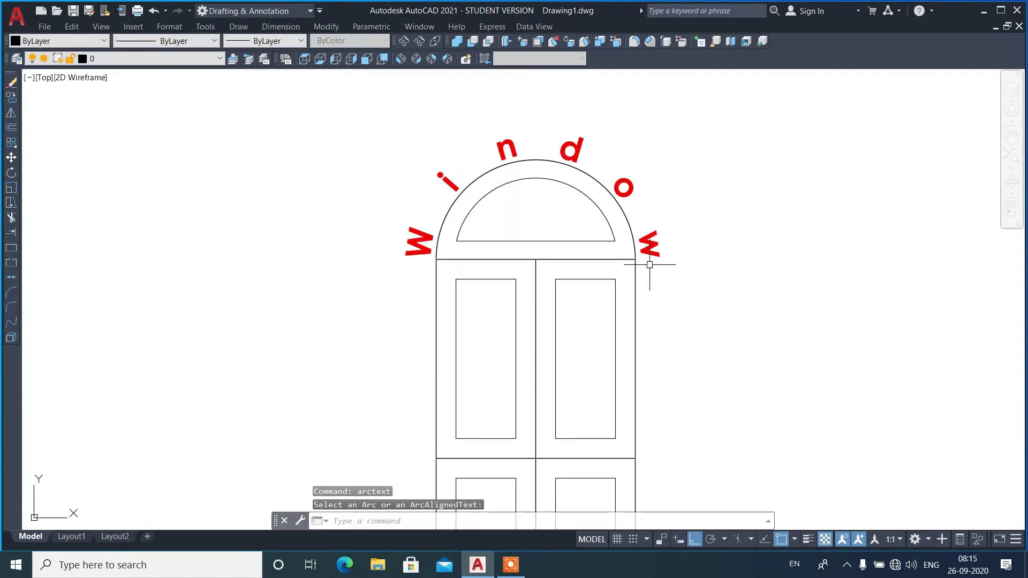
pyautogui.press('Return')
# - Enlarge the Window text to height 0.75 and colour it Blue
pyautogui.click(650, 249)
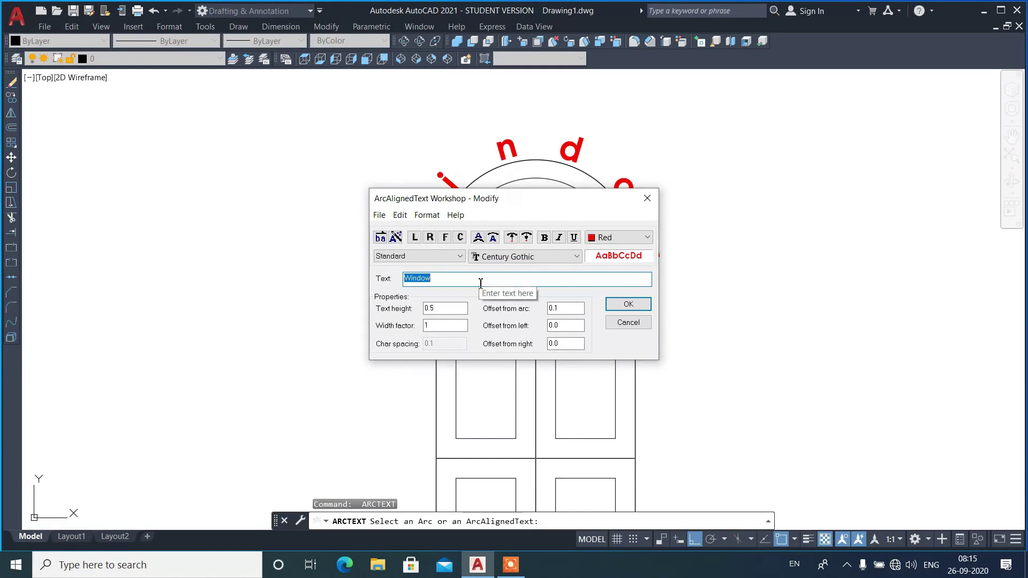
pyautogui.doubleClick(445, 308)
pyautogui.write('0.75')
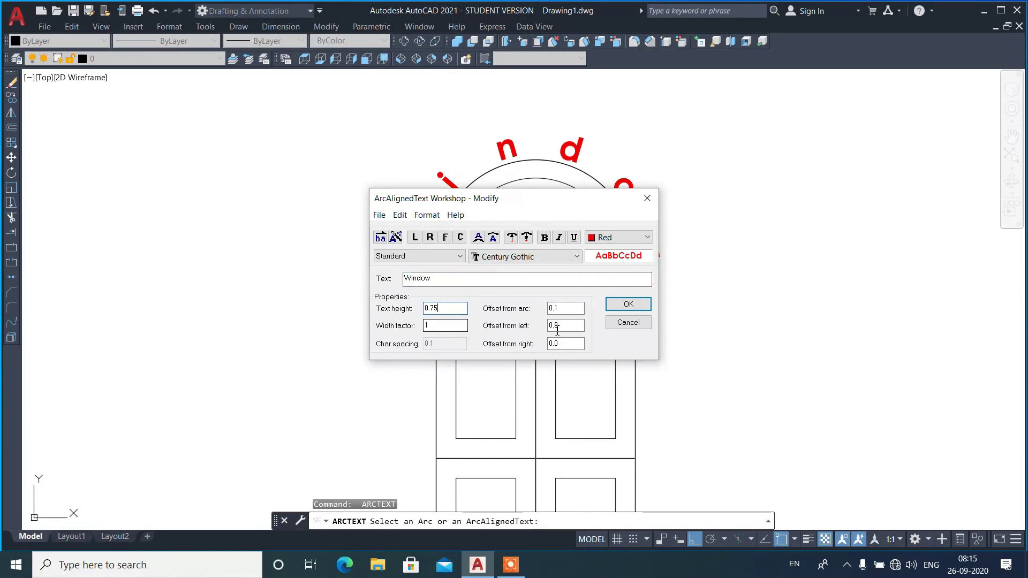
pyautogui.click(624, 305)
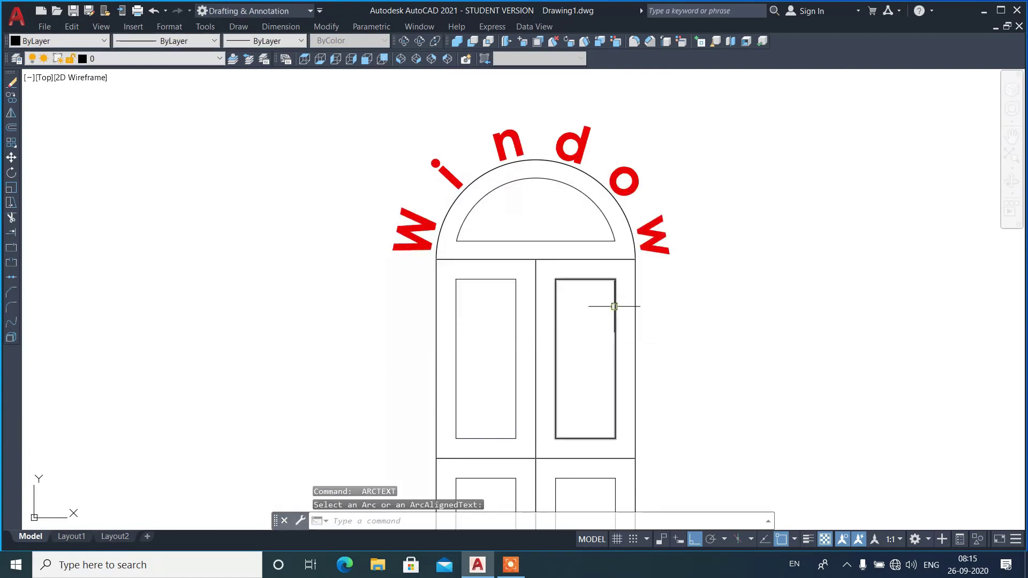
pyautogui.click(653, 252)
pyautogui.click(619, 238)
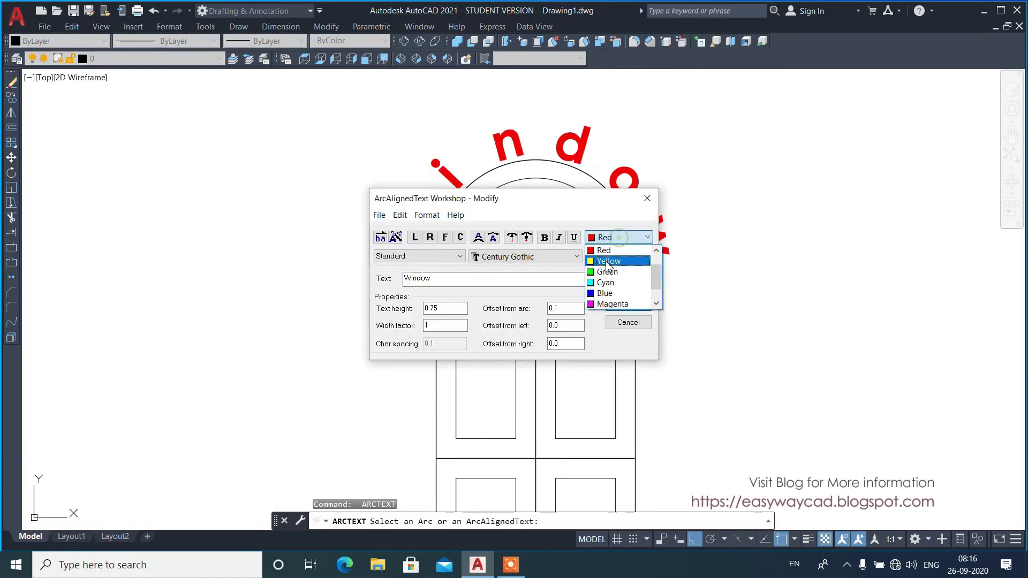
pyautogui.click(605, 293)
pyautogui.click(630, 304)
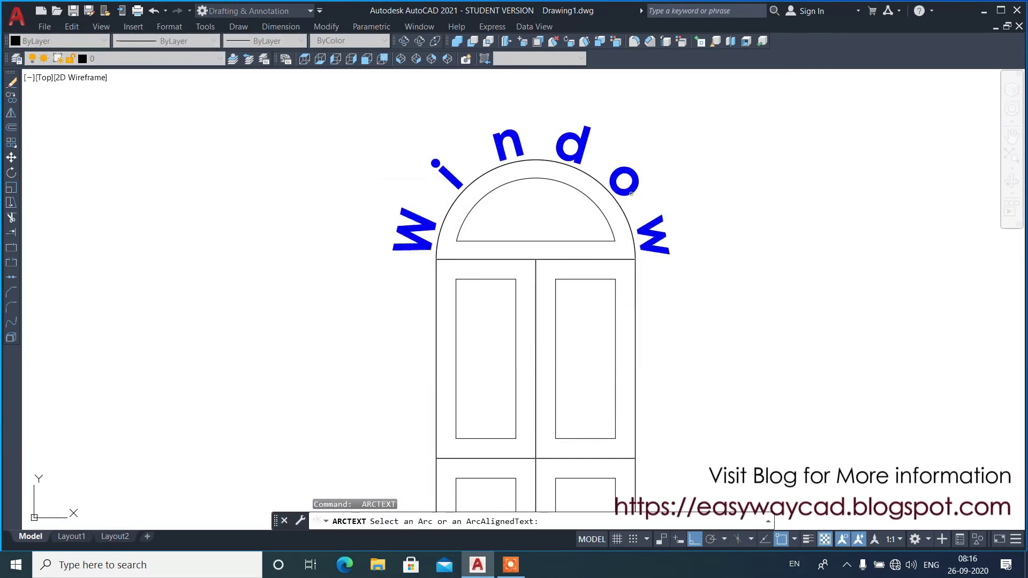
# - Set the Window text's offset from arc to 0 and its font to CityBlueprint
pyautogui.click(631, 193)
pyautogui.moveTo(561, 306); pyautogui.dragTo(550, 309)
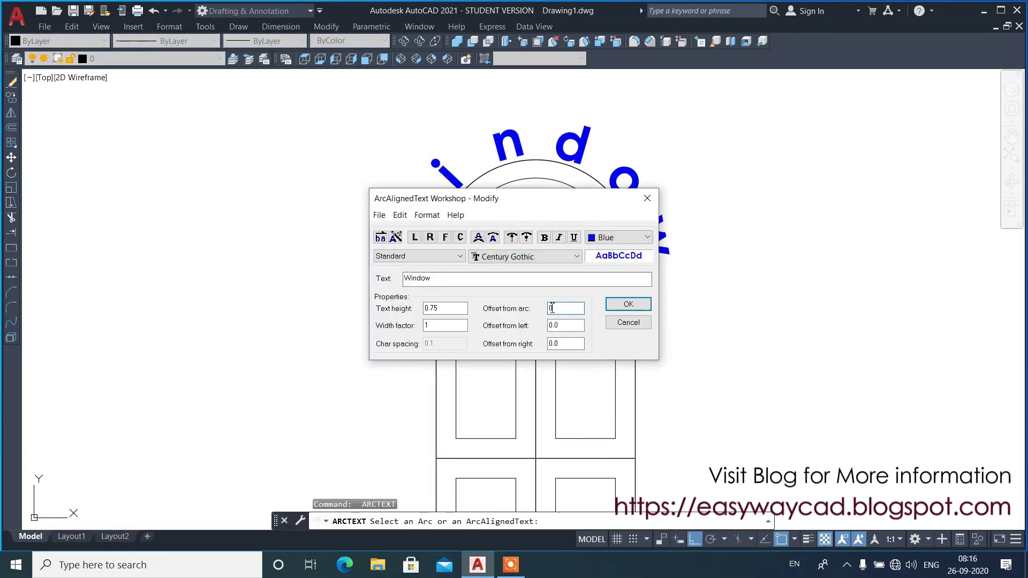
pyautogui.click(620, 305)
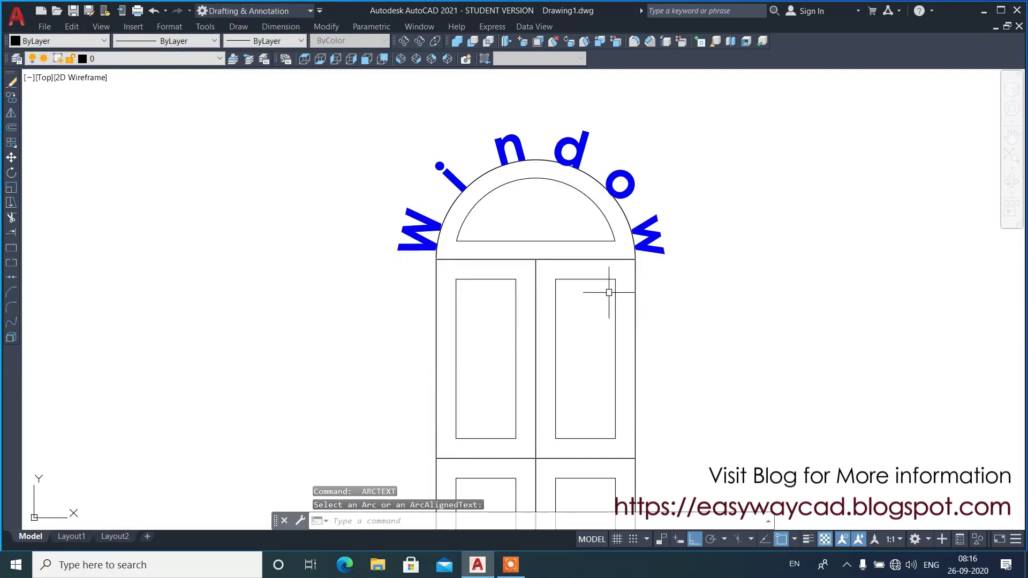
pyautogui.click(642, 234)
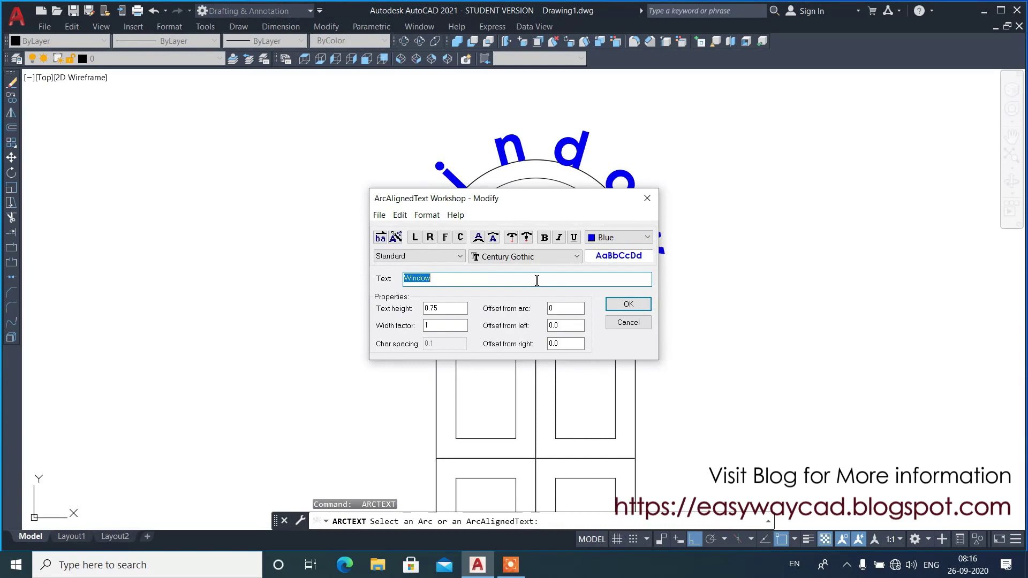
pyautogui.click(541, 257)
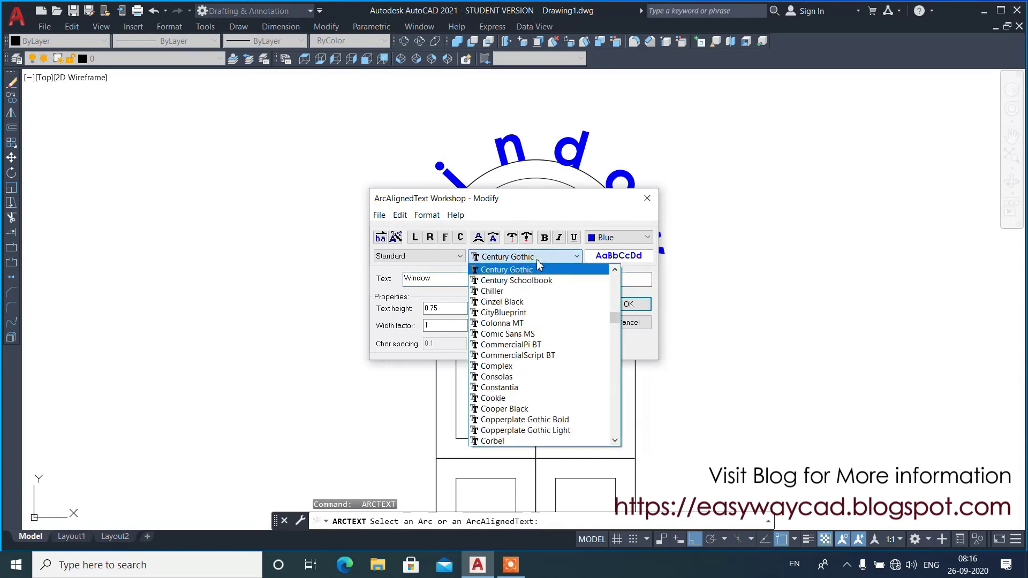
pyautogui.click(524, 313)
pyautogui.click(628, 303)
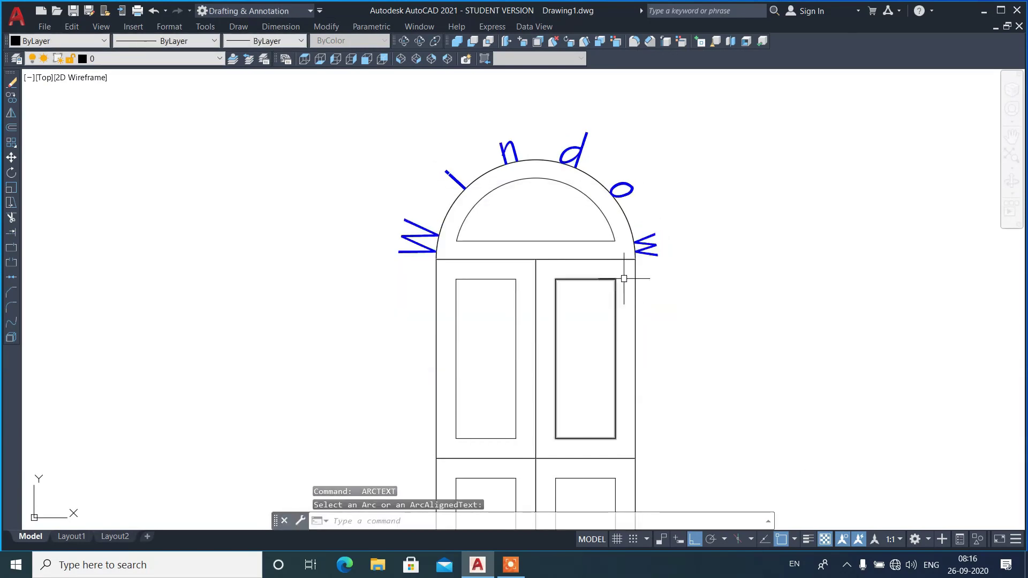
# - Review the Window text's arc text settings and close them unchanged
pyautogui.press('Return')
pyautogui.click(650, 256)
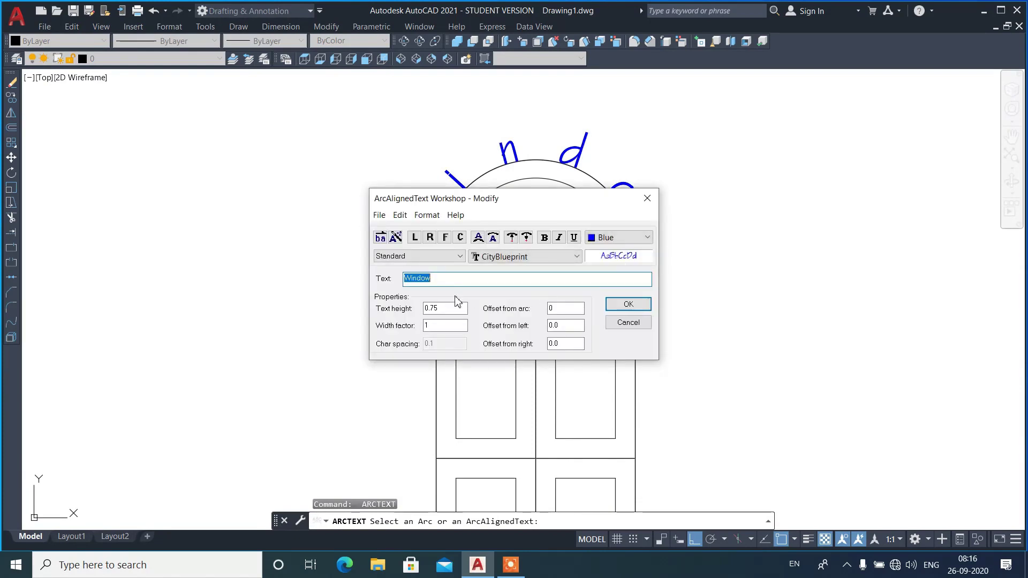
pyautogui.click(613, 323)
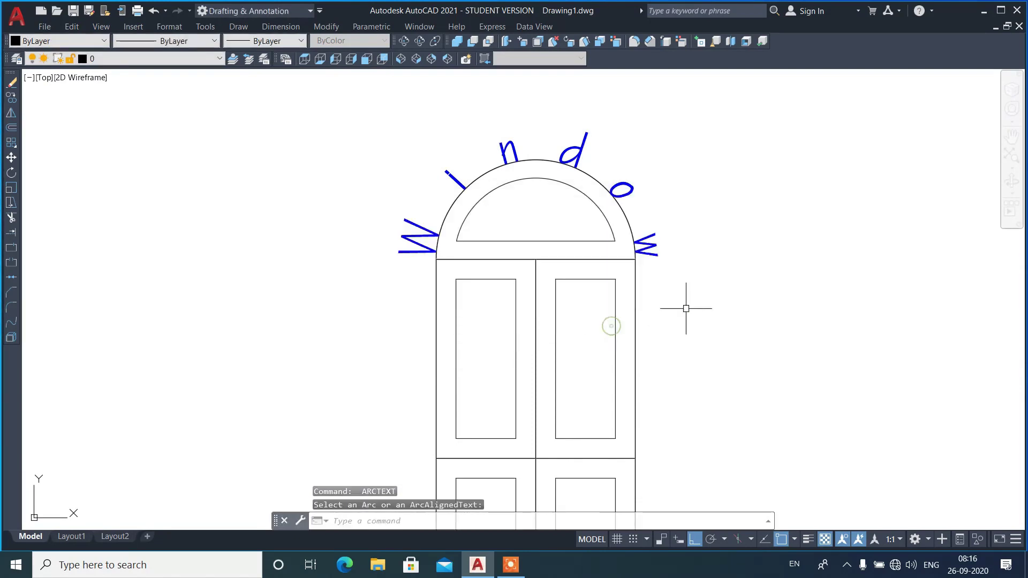
pyautogui.scroll(-5, 783, 288)
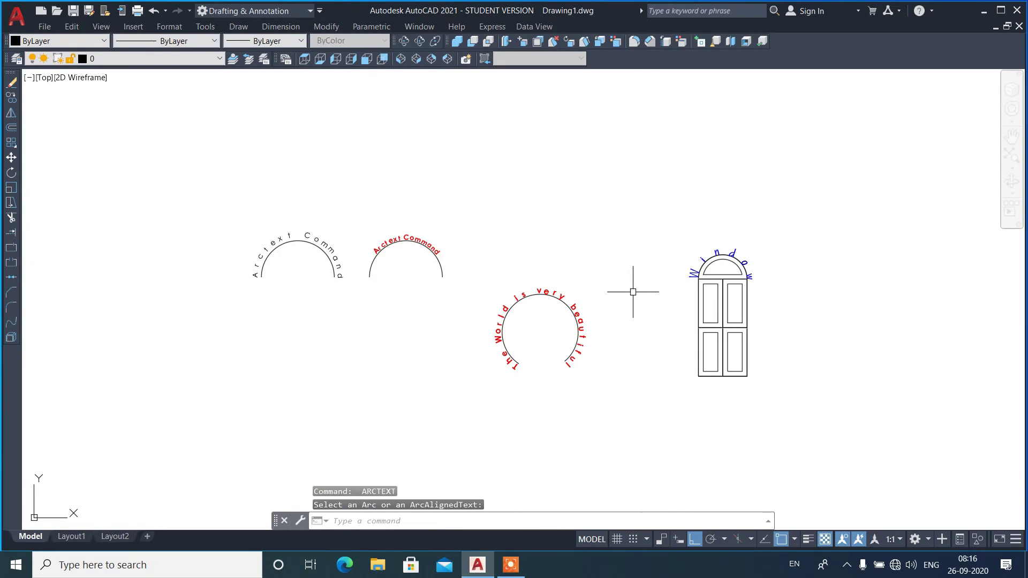